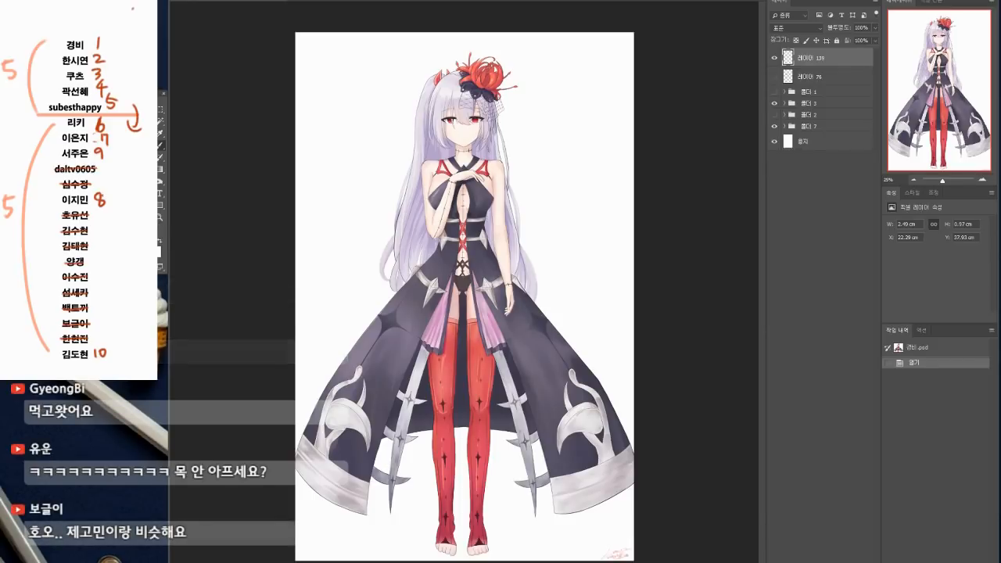
Step: Switch to the browser and search YouTube for "네오아카데미 멜로쪼"
drag(334, 0, 294, 93)
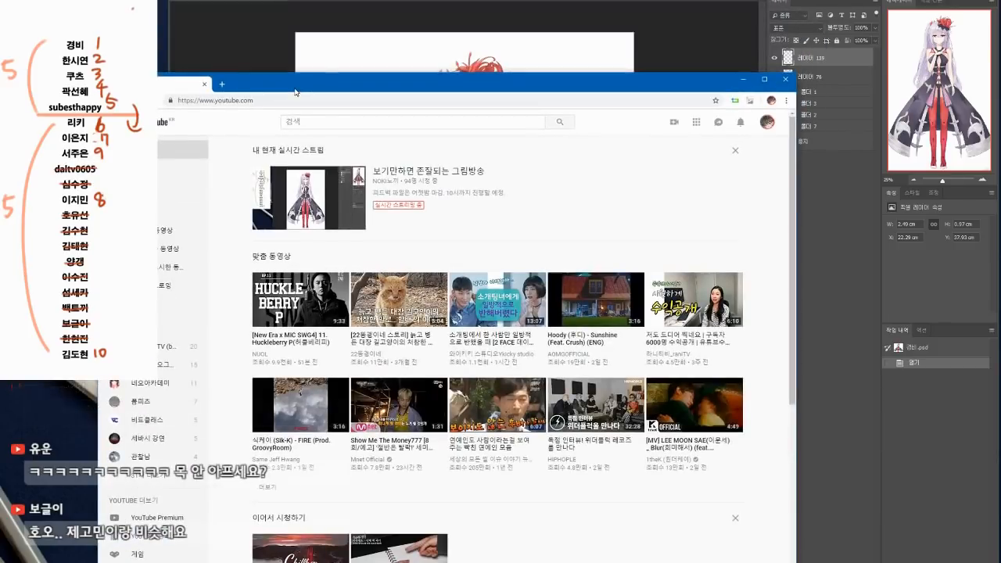
click(334, 120)
text(네)
text(오아카데미 델로초)
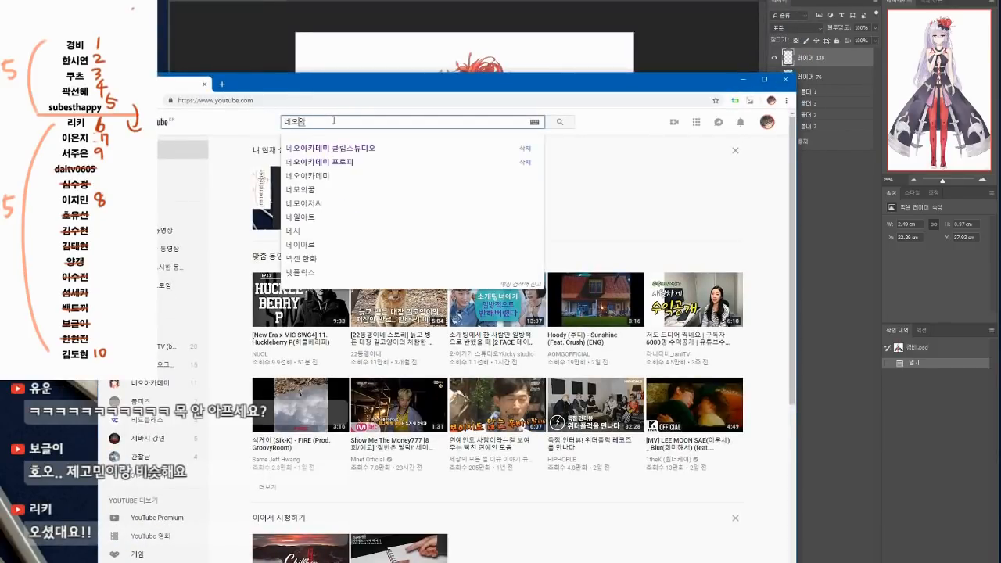
key(Return)
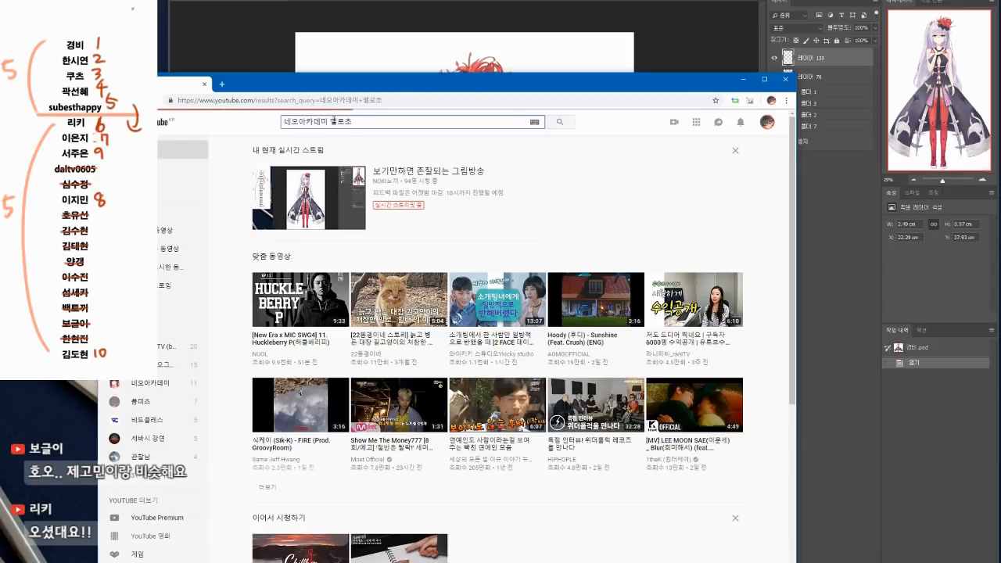
Step: Open the MELLOZZO class introduction video, skip to 0:52 with sound on, and return to the character illustration in Photoshop
click(265, 290)
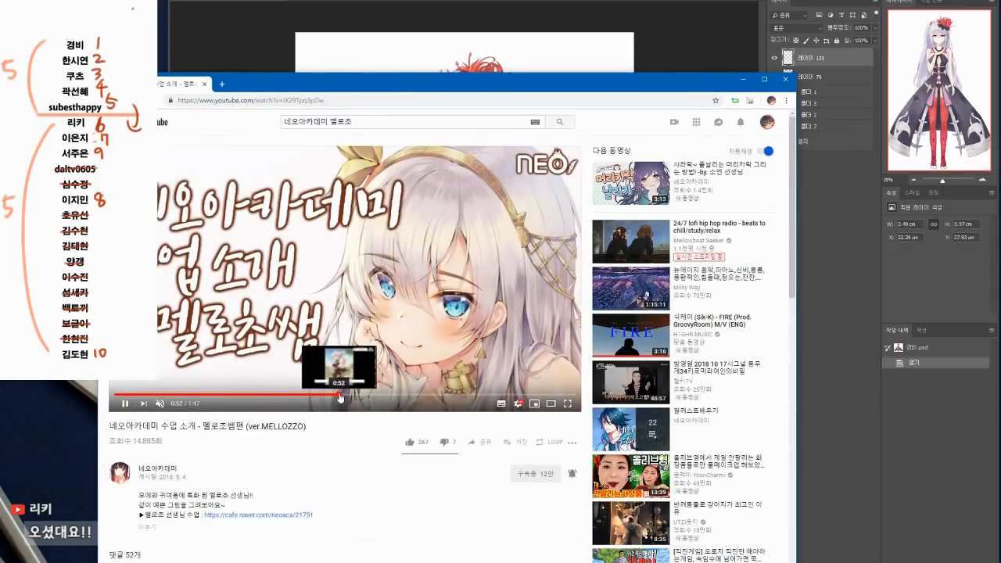
click(342, 395)
click(160, 404)
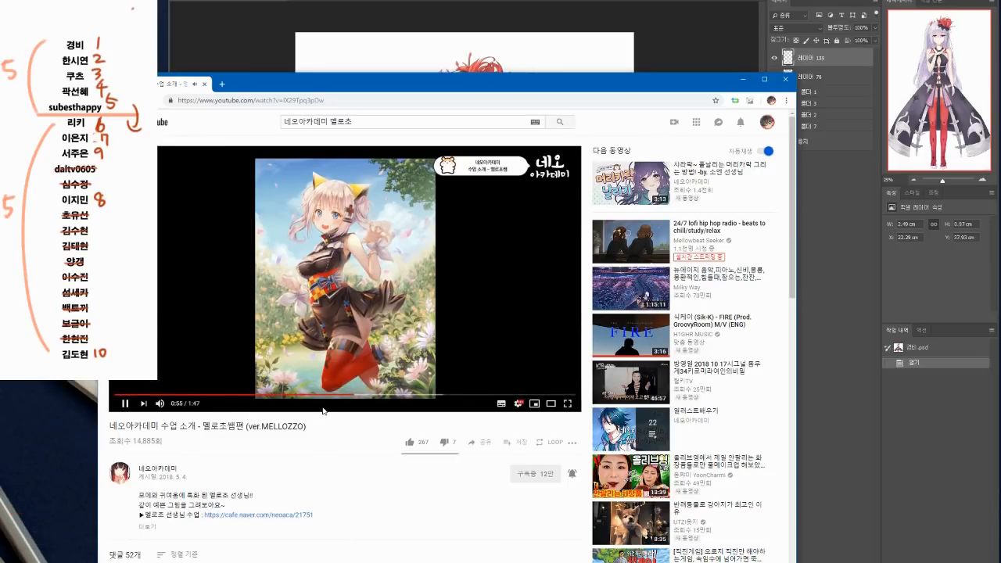
key(space)
click(804, 186)
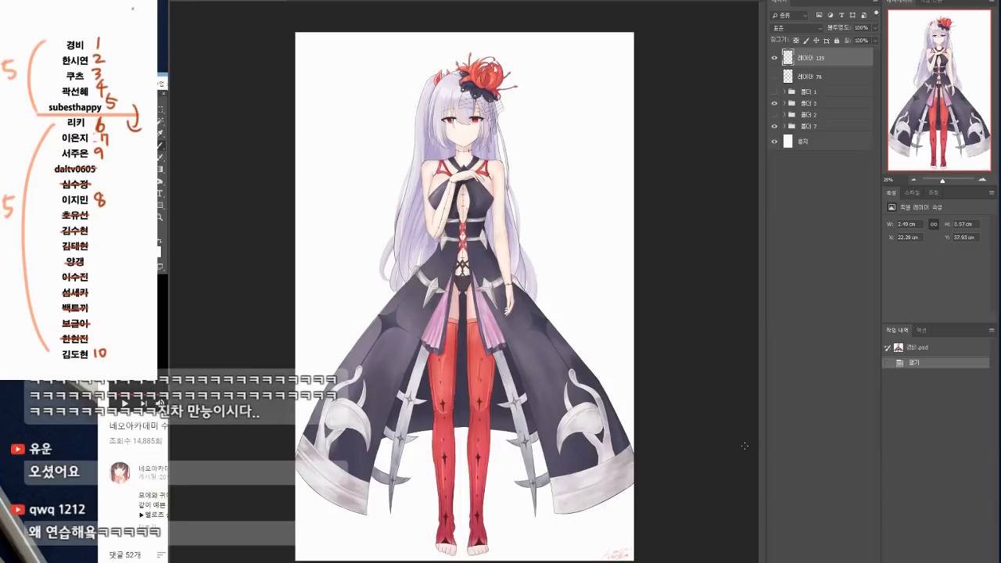
Step: Open the foreground color picker and place its dialog beside the character
click(155, 248)
drag(671, 225, 691, 202)
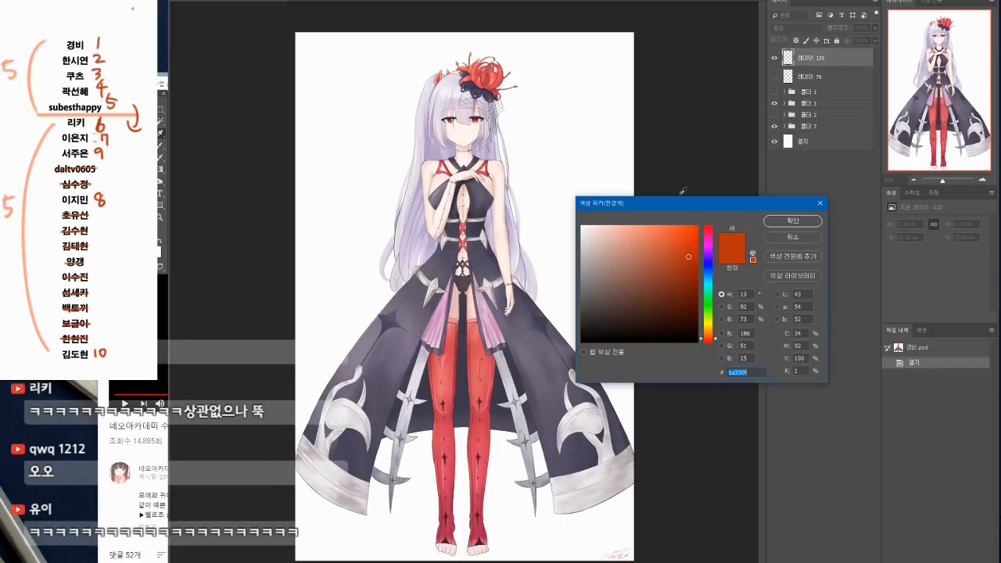
drag(688, 211, 685, 203)
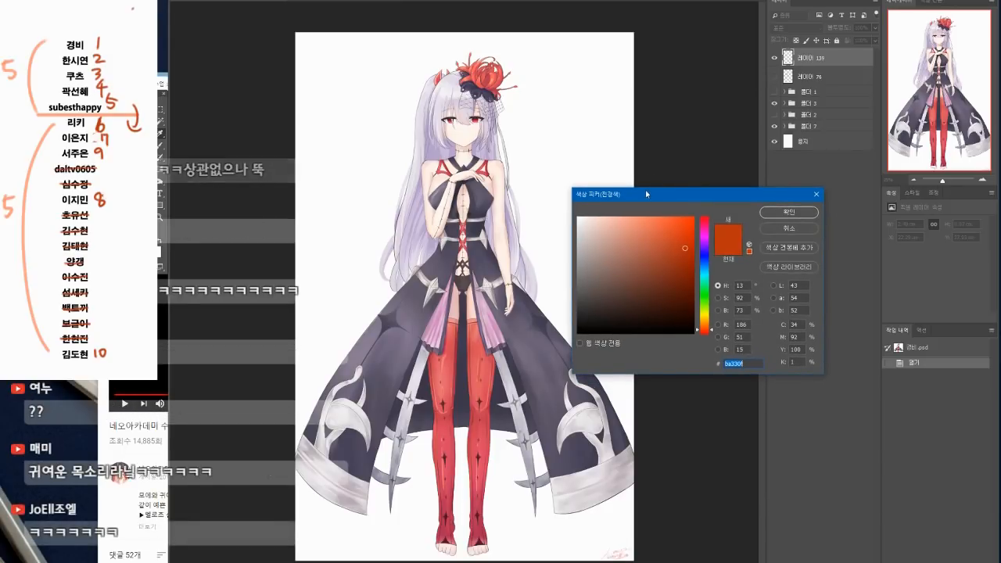
drag(644, 193, 647, 191)
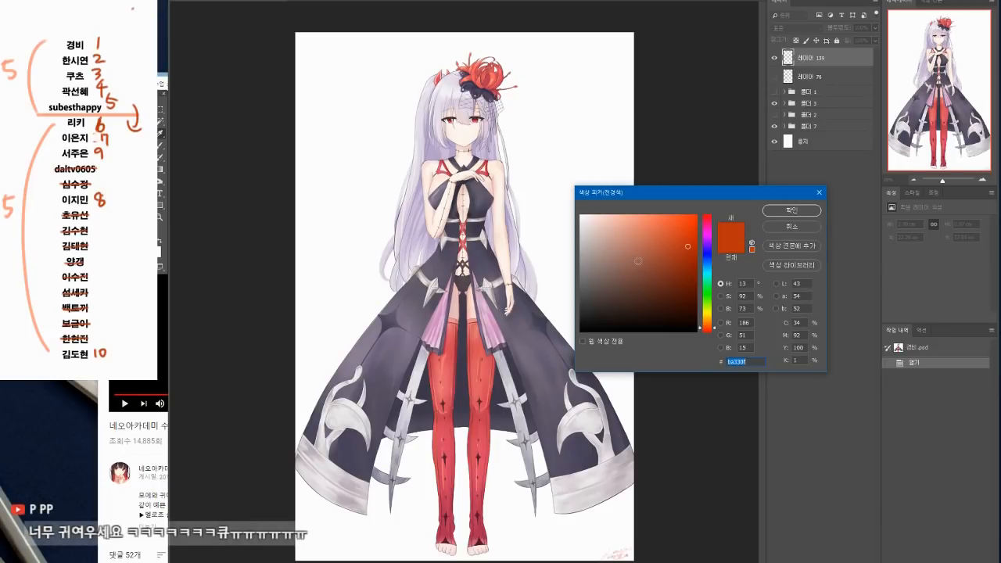
drag(673, 191, 660, 174)
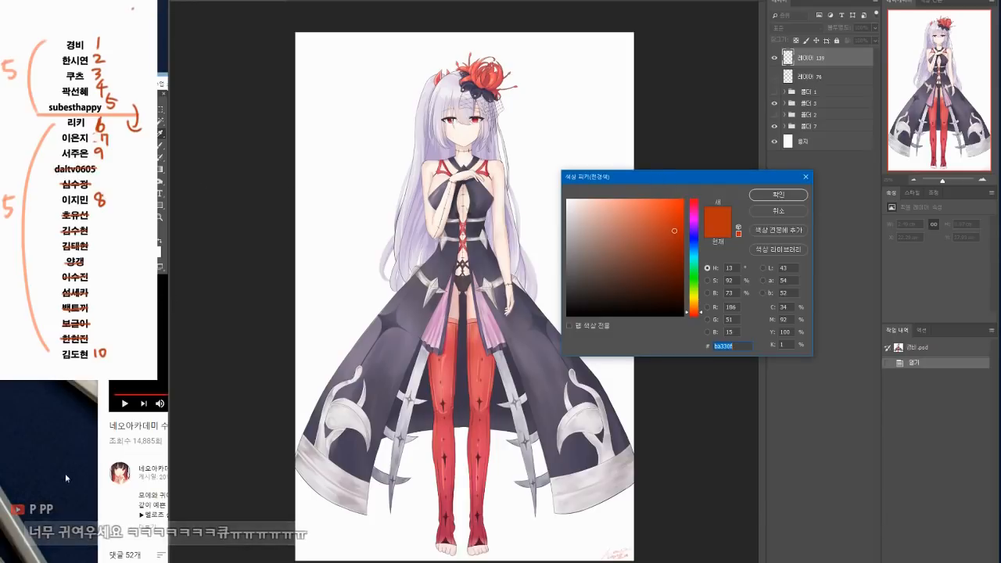
Step: Switch to the browser, play a little more of the MELLOZZO video, pause it and return to Photoshop
click(31, 560)
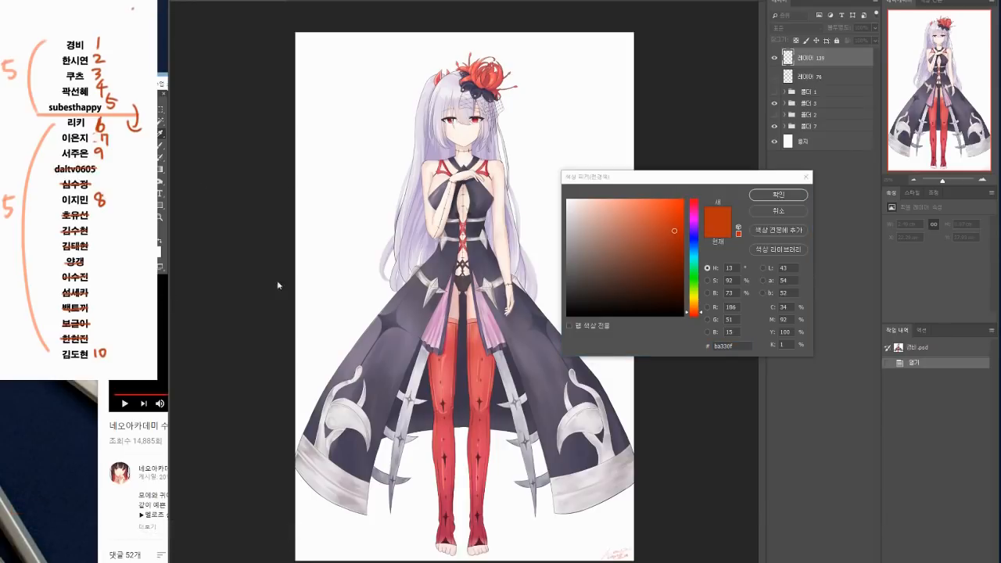
click(149, 388)
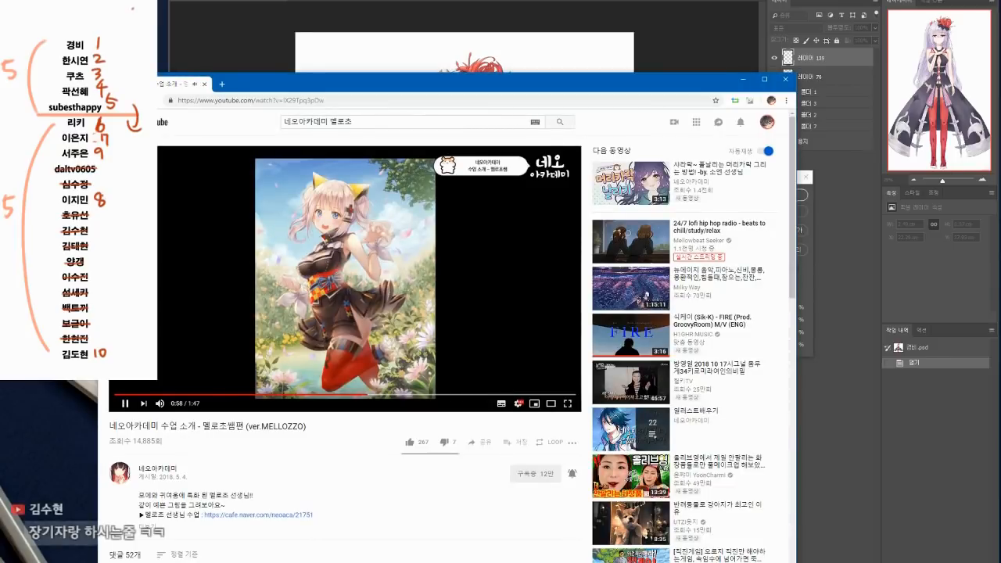
click(173, 318)
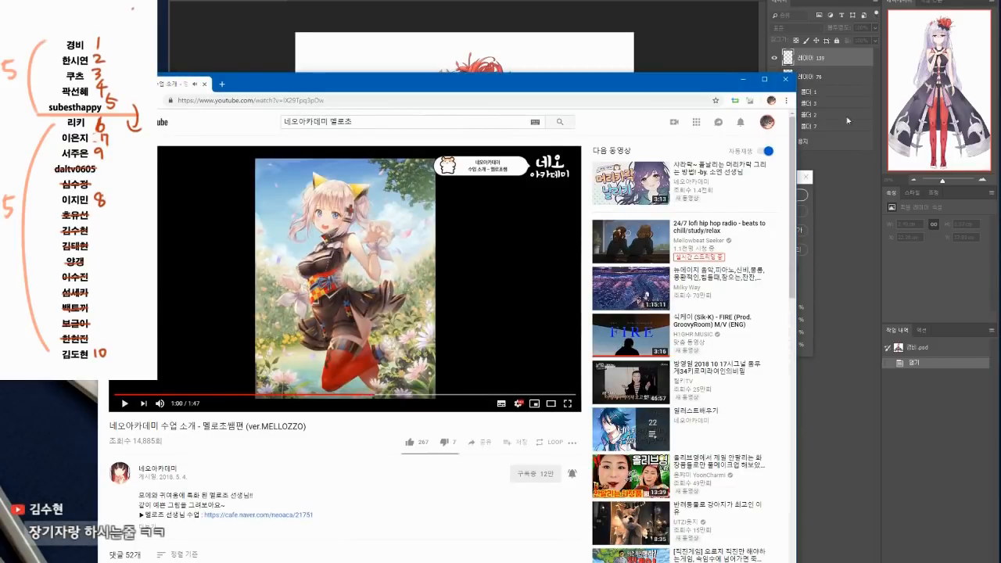
click(941, 111)
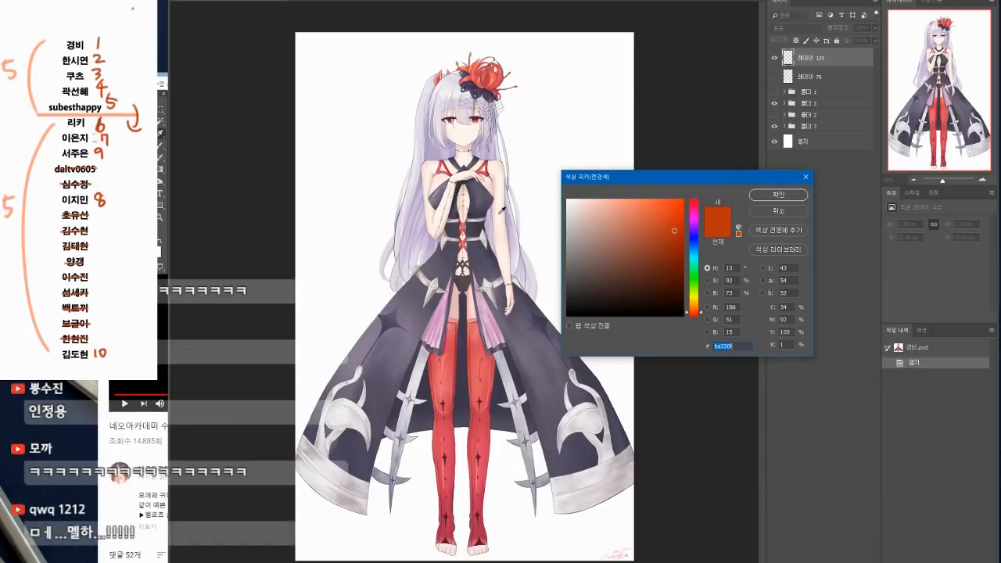
Step: Set the foreground color to the lavender #b5a3ca sampled from the character's hair
click(438, 148)
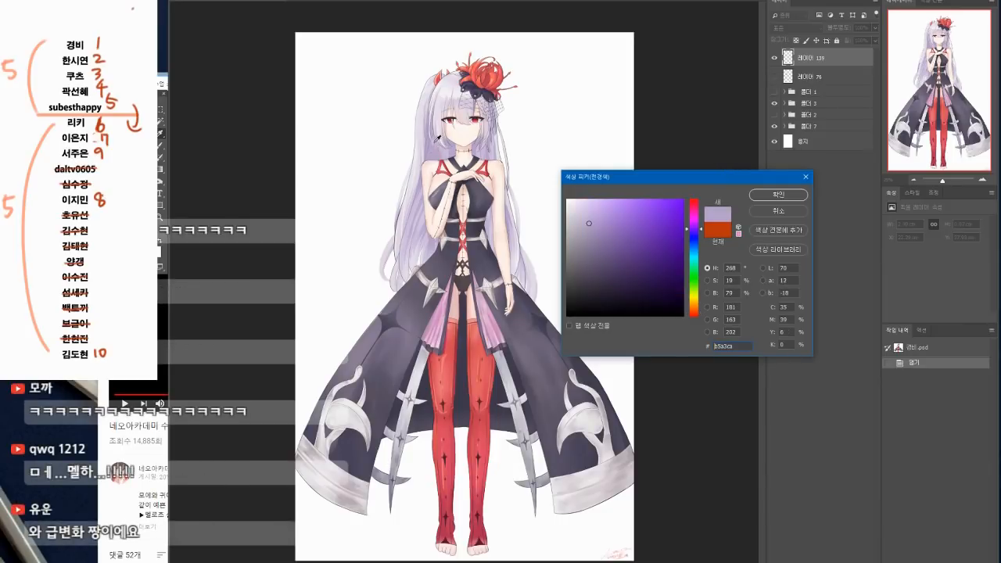
click(778, 194)
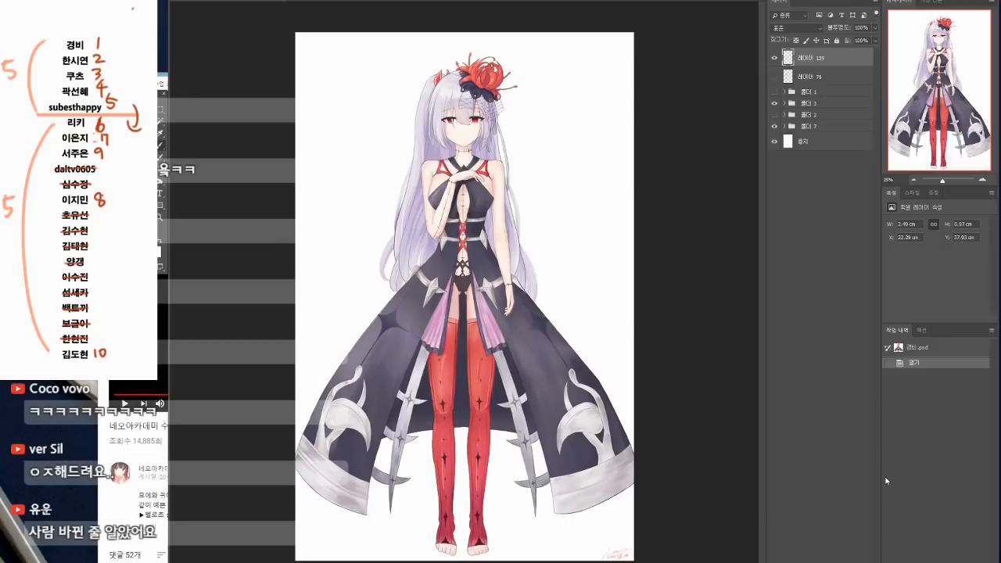
Step: Switch to the browser and search YouTube for "네오아카데미 테리우스"
key(alt+Tab)
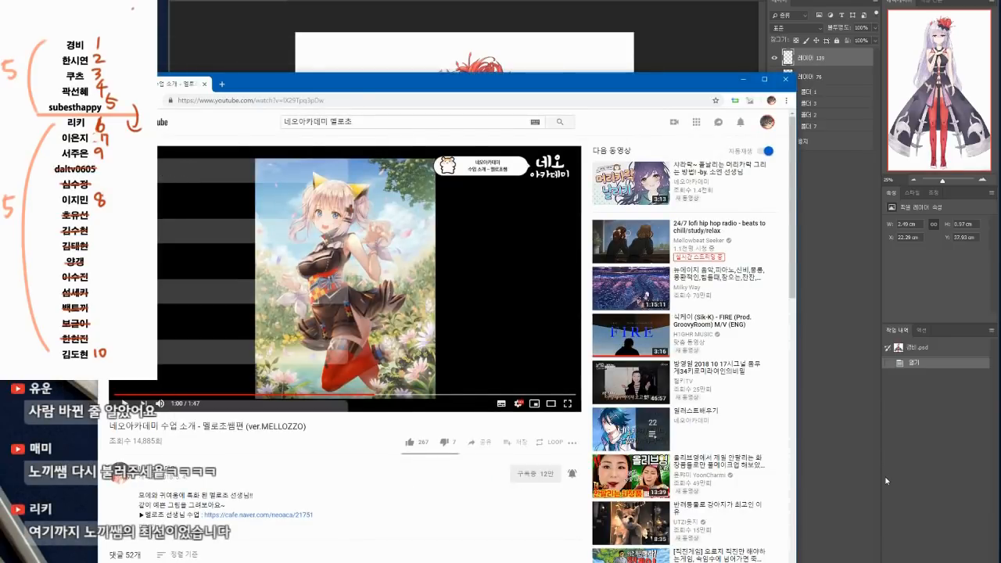
key(alt+Tab)
key(alt+Tab)
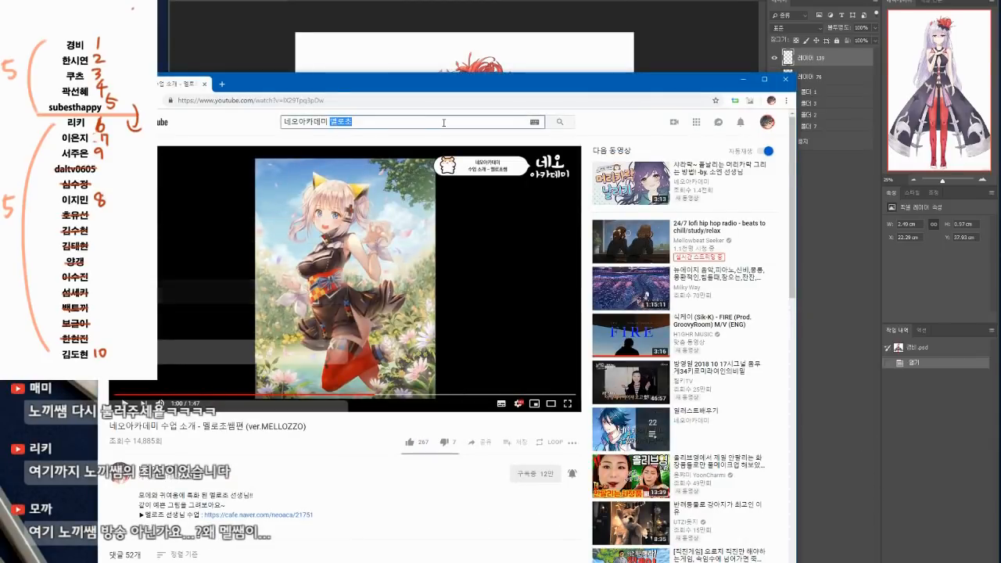
text(테리우스)
key(Return)
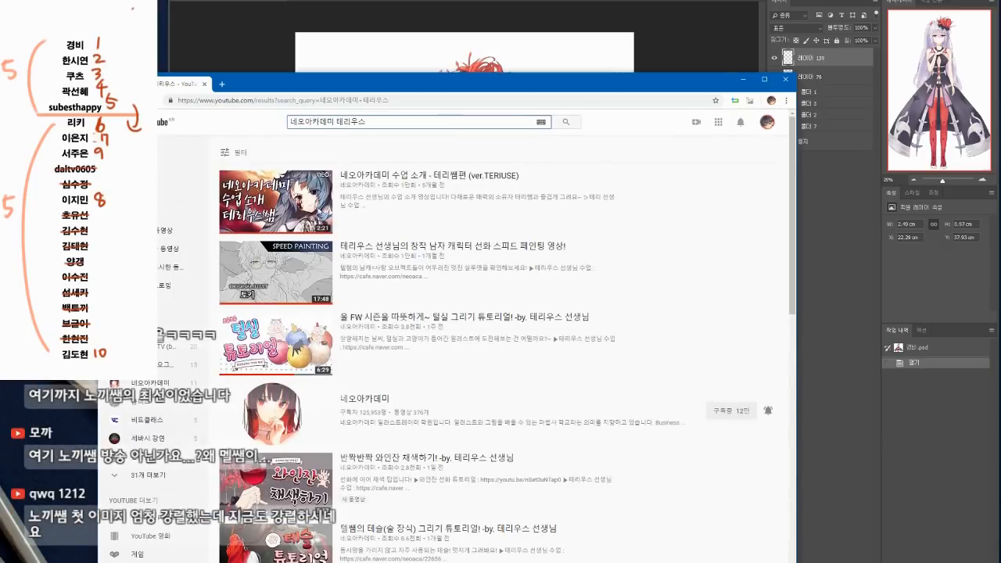
Step: Open the TERIUSE class introduction video, skip ahead to its artwork samples and return to Photoshop
click(264, 193)
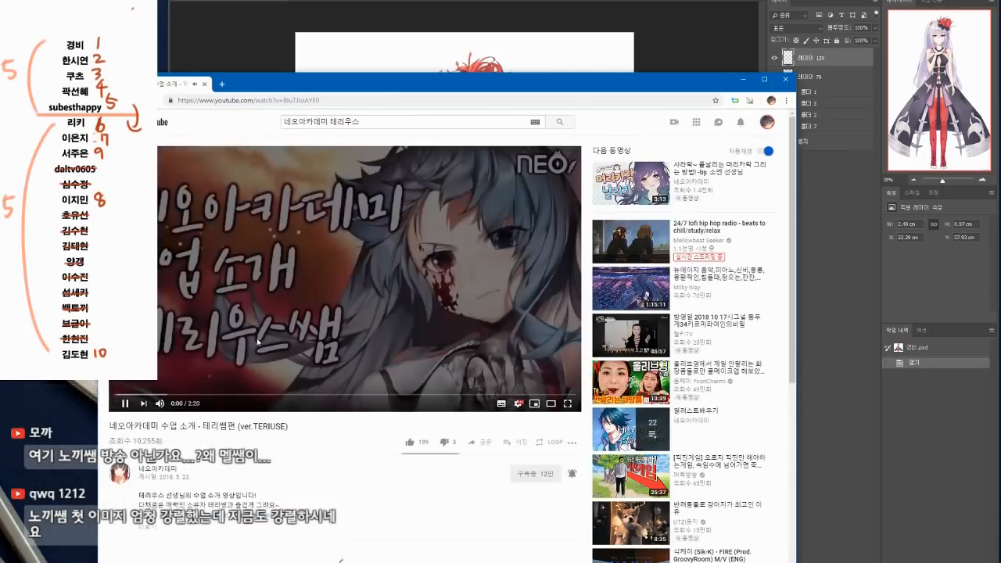
click(280, 397)
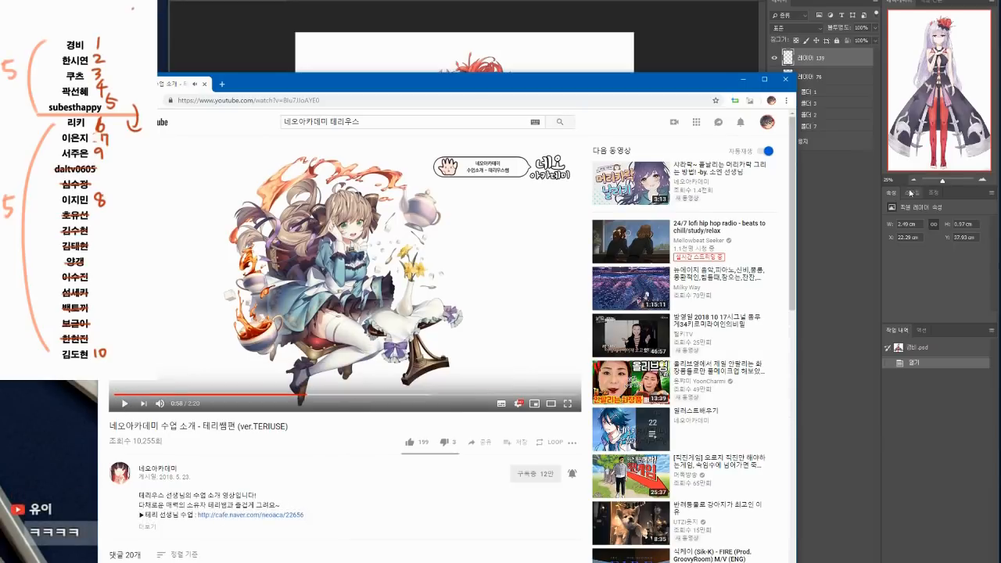
click(940, 163)
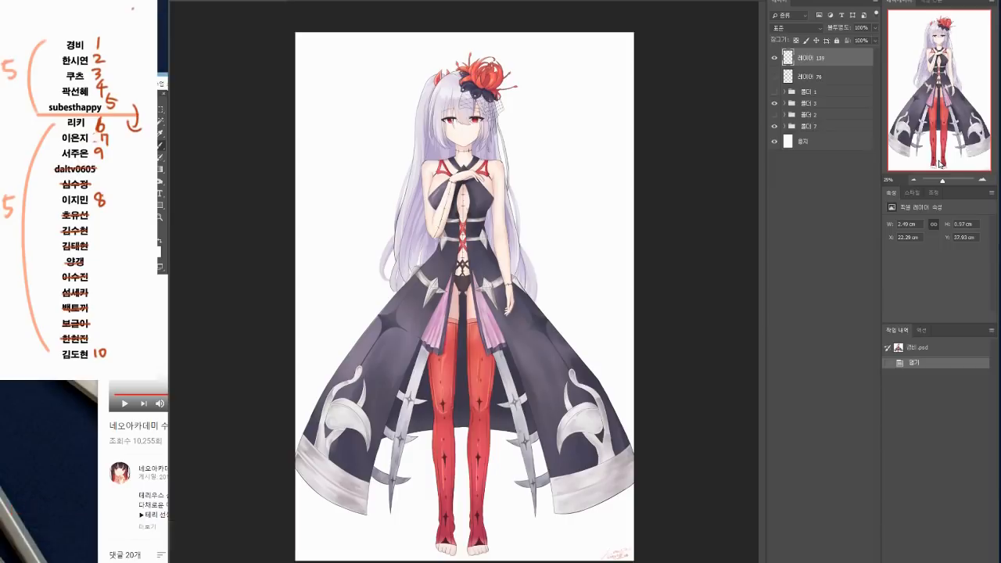
click(154, 247)
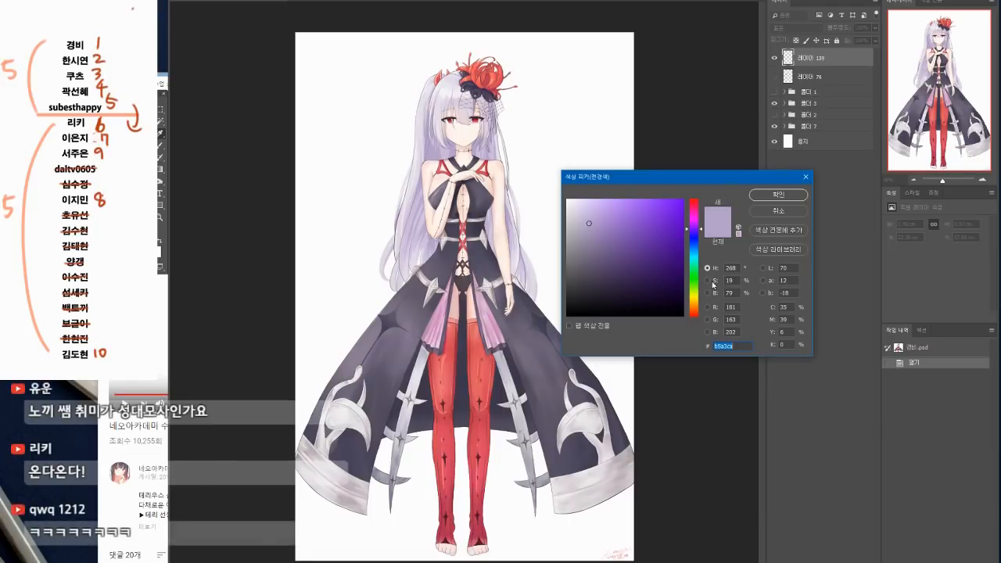
drag(675, 183, 672, 173)
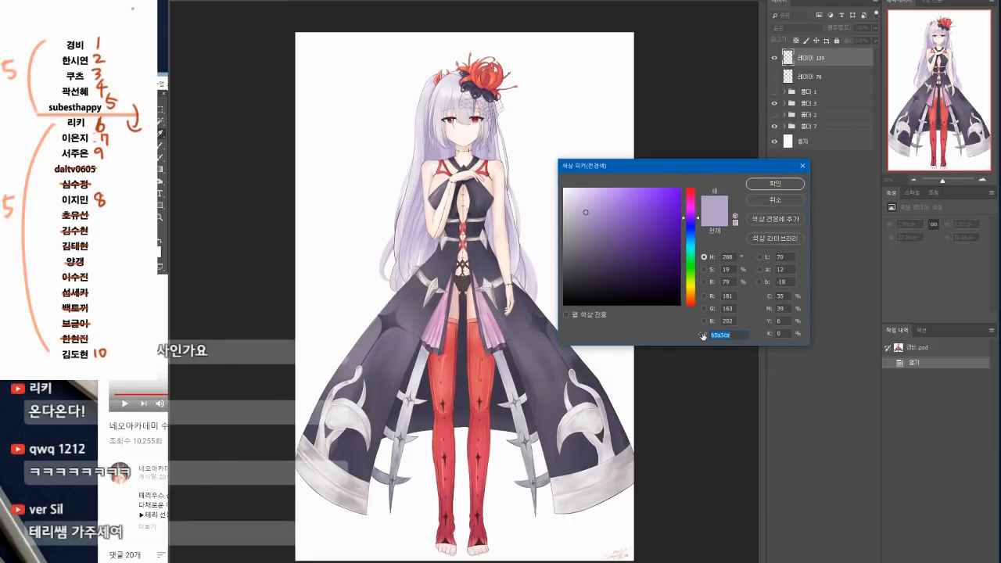
click(802, 183)
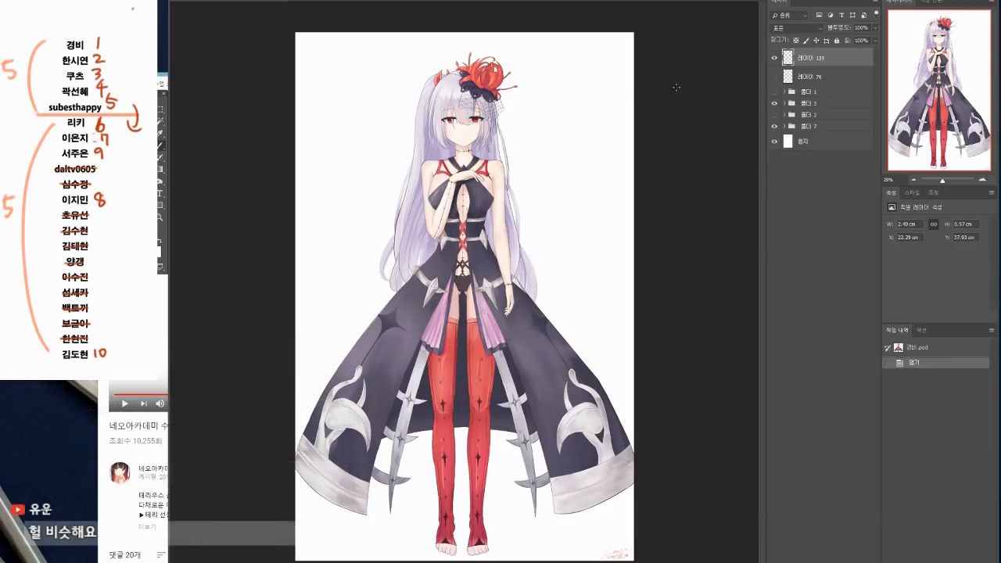
Step: Set the topmost layer's blend mode to Multiply (곱하기)
click(806, 33)
click(786, 72)
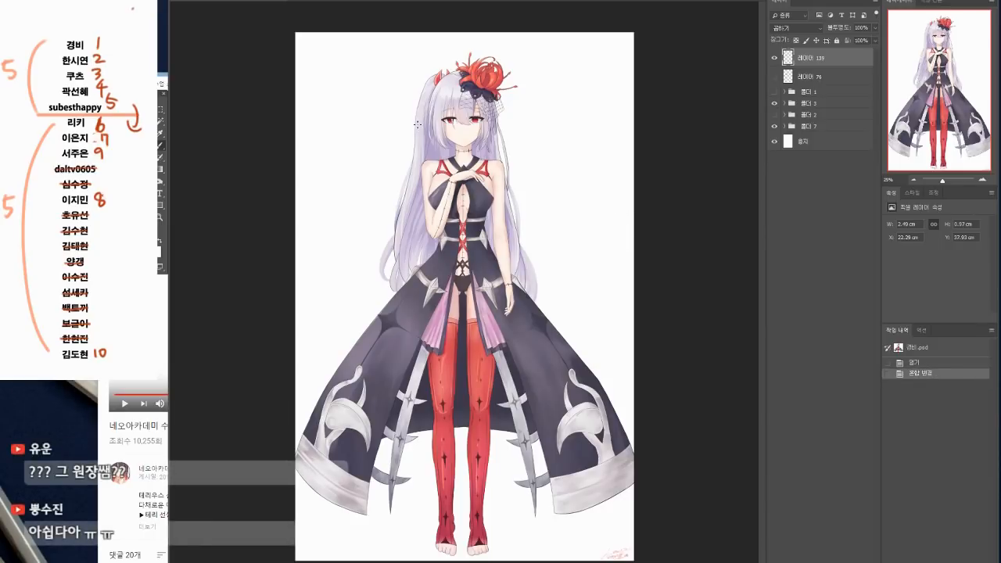
Step: Check the hidden layer below the topmost one by toggling its visibility, and add a new layer directly above it
click(817, 76)
click(774, 76)
click(774, 76)
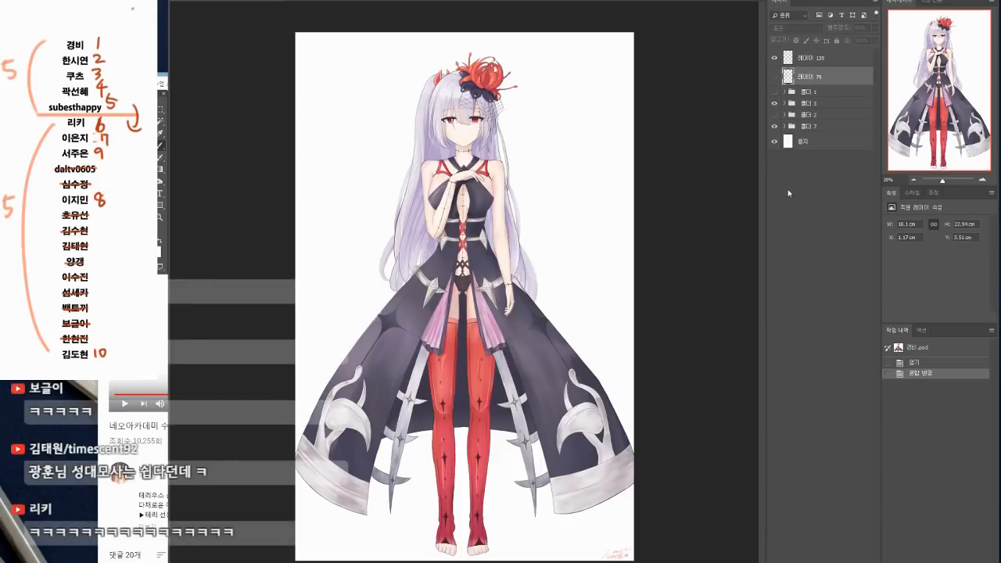
key(ctrl+shift+alt+n)
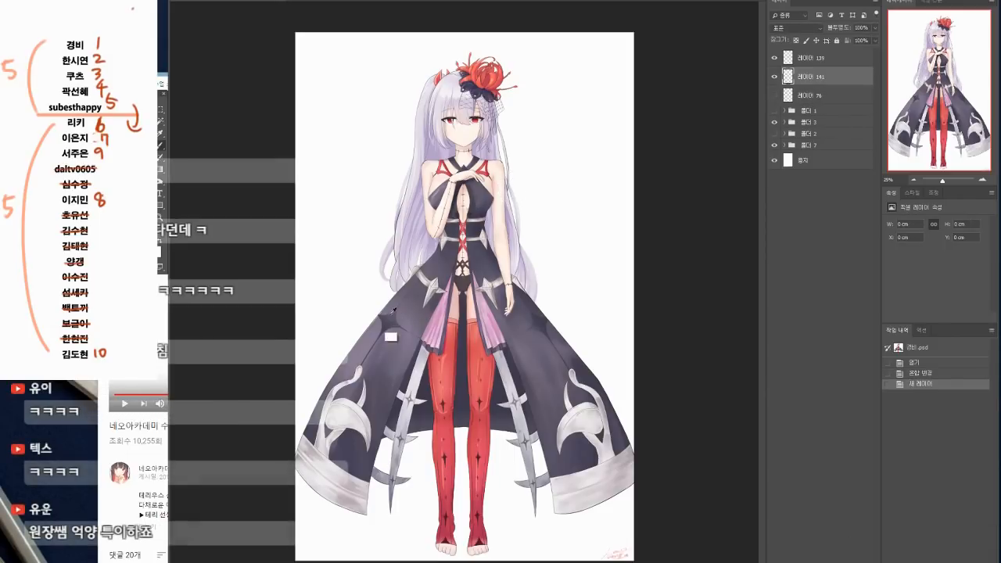
Step: Brush light, hazy strokes on the new layer over both sides of the skirt below the waist and around the lowered hand
drag(442, 261, 425, 275)
drag(444, 260, 424, 278)
mouse_move(446, 262)
mouse_down()
mouse_move(428, 280)
mouse_move(444, 276)
mouse_up()
drag(448, 268, 421, 295)
mouse_move(436, 278)
mouse_down()
mouse_move(419, 321)
mouse_move(425, 298)
mouse_move(406, 331)
mouse_up()
mouse_move(423, 307)
mouse_down()
mouse_move(394, 353)
mouse_move(377, 385)
mouse_up()
drag(388, 349, 364, 413)
drag(479, 263, 495, 275)
drag(481, 261, 524, 312)
mouse_move(512, 298)
mouse_down()
mouse_move(527, 337)
mouse_move(527, 303)
mouse_move(530, 312)
mouse_move(508, 312)
mouse_up()
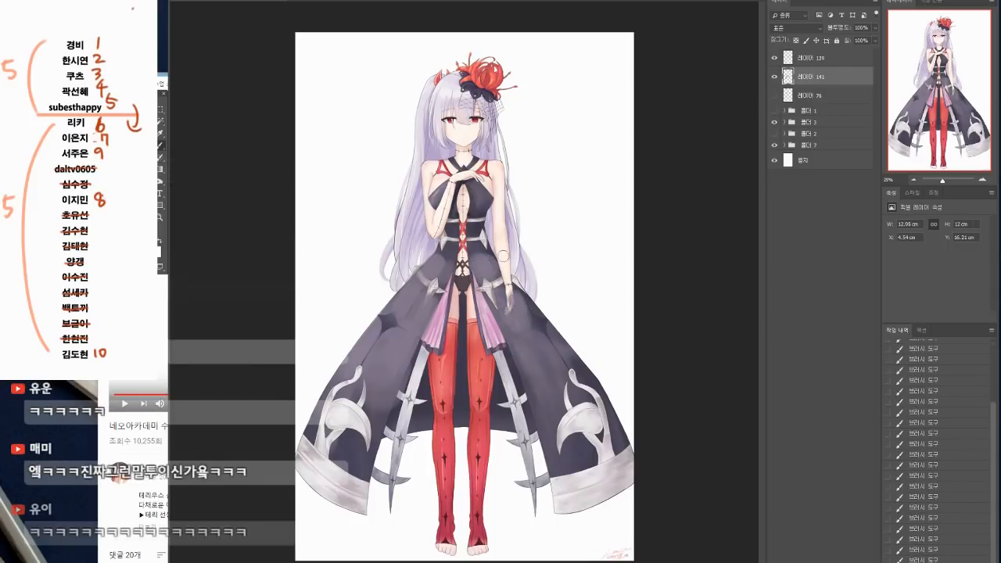
Step: Choose a soft airbrush-like brush preset with 0% hardness
click(192, 1)
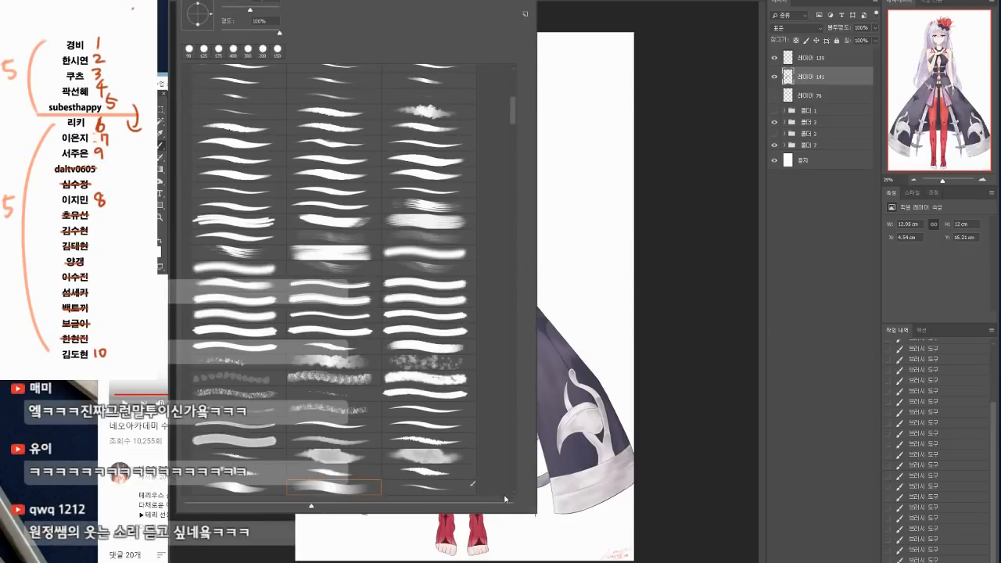
scroll(513, 493, down, 2)
click(356, 482)
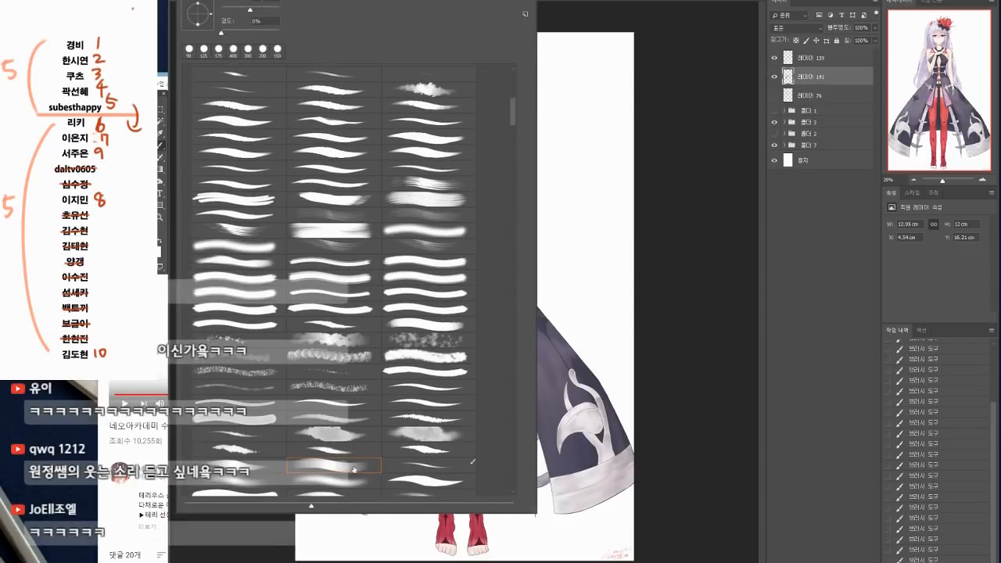
click(607, 369)
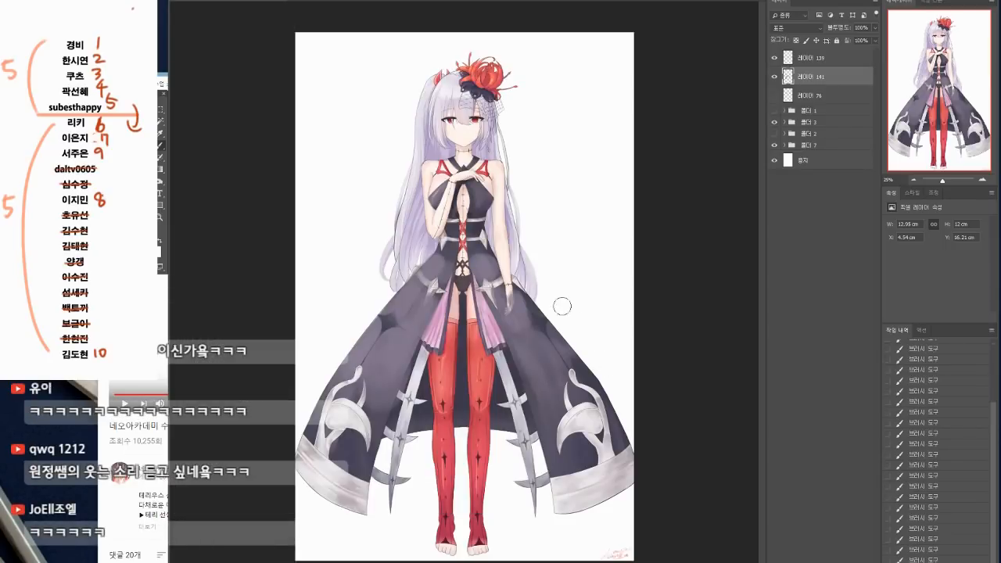
Step: Brush a soft haze over the skirt's outer edges and silver ornaments with an enlarged brush, and compare with the layer hidden and shown
mouse_move(498, 276)
mouse_down()
mouse_move(509, 307)
mouse_move(523, 309)
mouse_move(515, 280)
mouse_move(540, 323)
mouse_up()
drag(542, 313, 549, 329)
alt+click(583, 372)
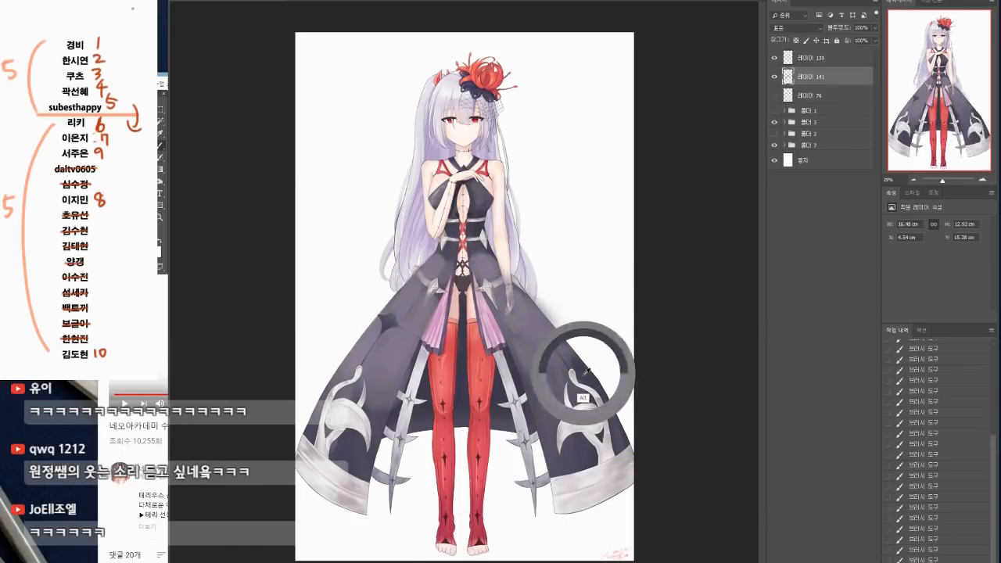
key(bracketright)
key(bracketright)
key(bracketright)
drag(560, 341, 579, 401)
drag(382, 383, 361, 432)
drag(350, 379, 325, 440)
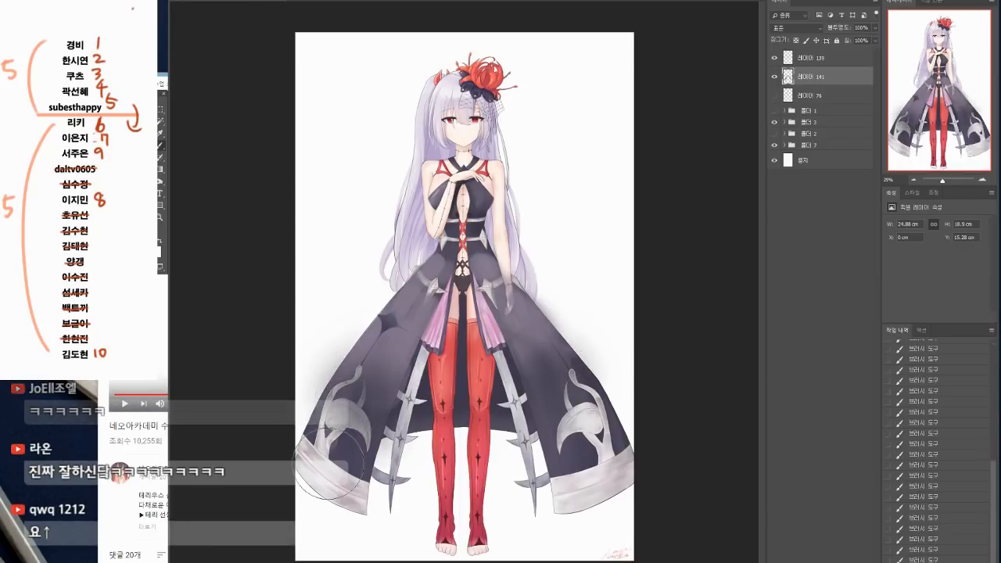
click(774, 77)
click(775, 78)
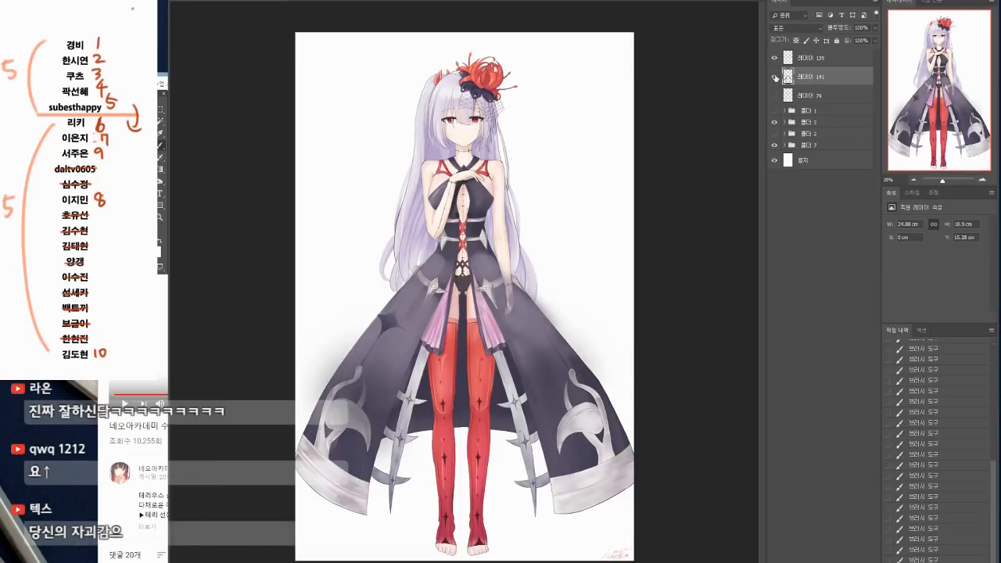
Step: Compare the haze layer hidden and shown, add haze below the waist, and erase it from the silver ornaments and lowered hand
click(774, 78)
click(774, 77)
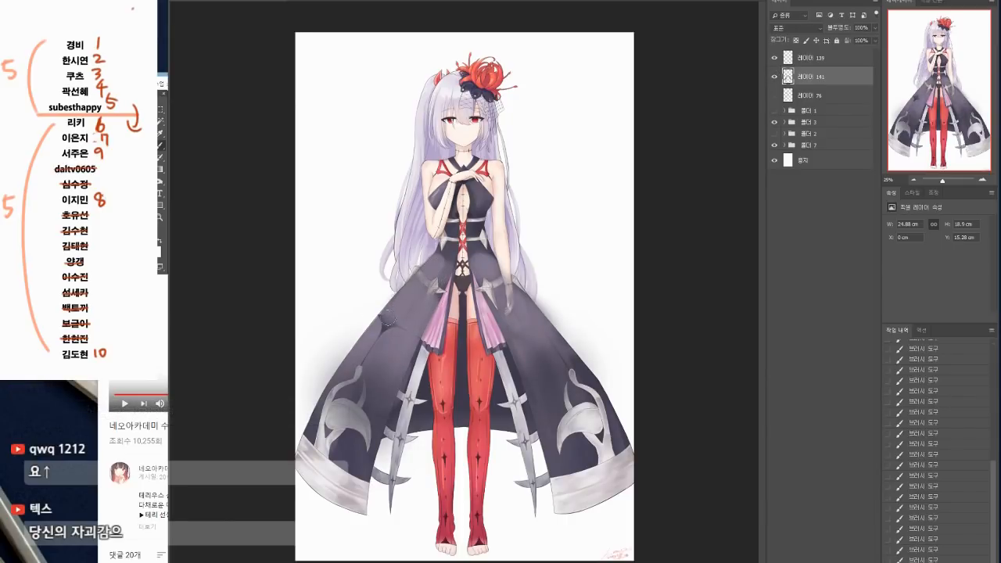
drag(487, 283, 535, 302)
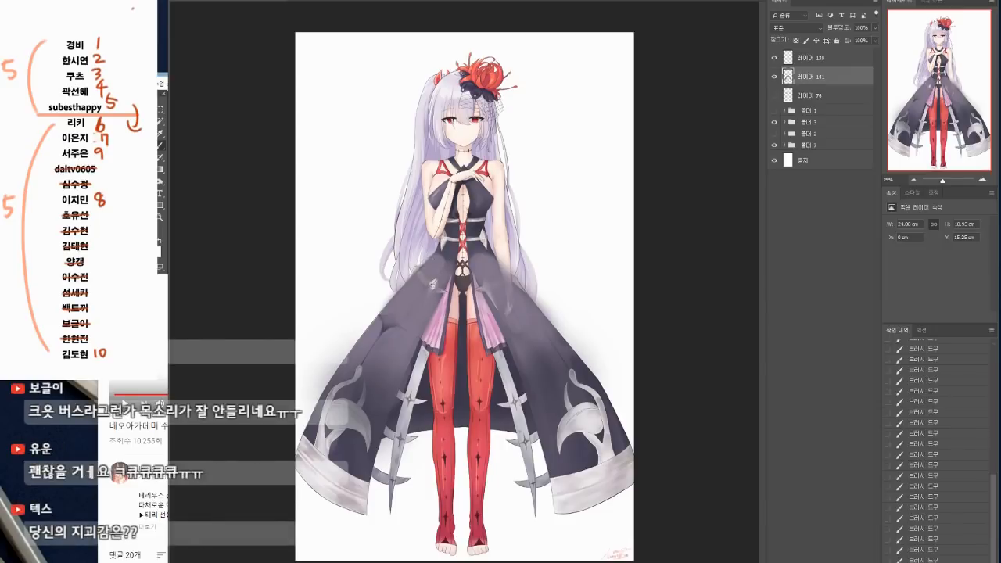
mouse_move(431, 287)
mouse_down()
mouse_move(430, 301)
mouse_move(424, 279)
mouse_move(433, 291)
mouse_move(489, 290)
mouse_move(491, 299)
mouse_move(505, 277)
mouse_move(509, 291)
mouse_move(509, 266)
mouse_move(509, 313)
mouse_up()
drag(510, 271, 514, 287)
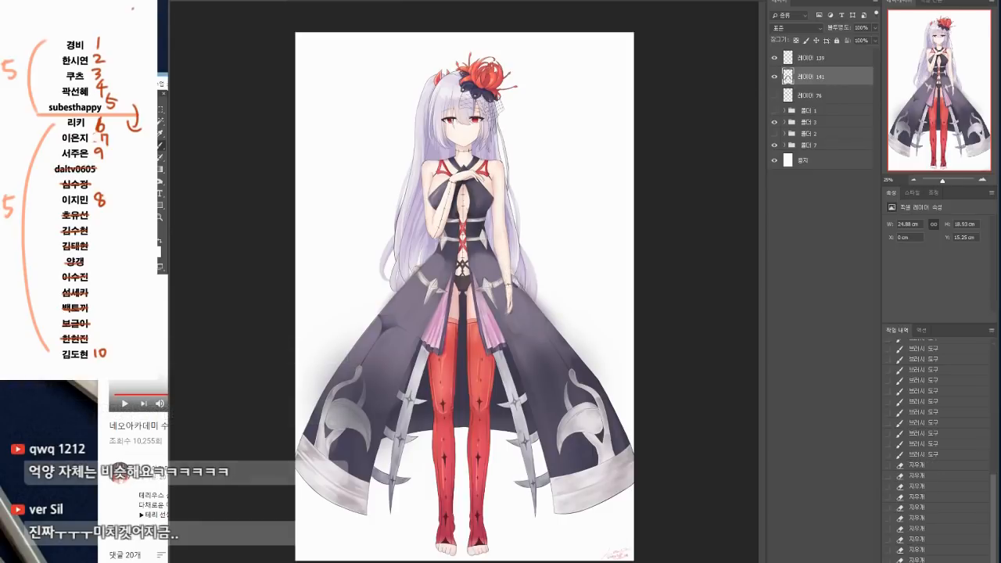
click(442, 253)
key(Return)
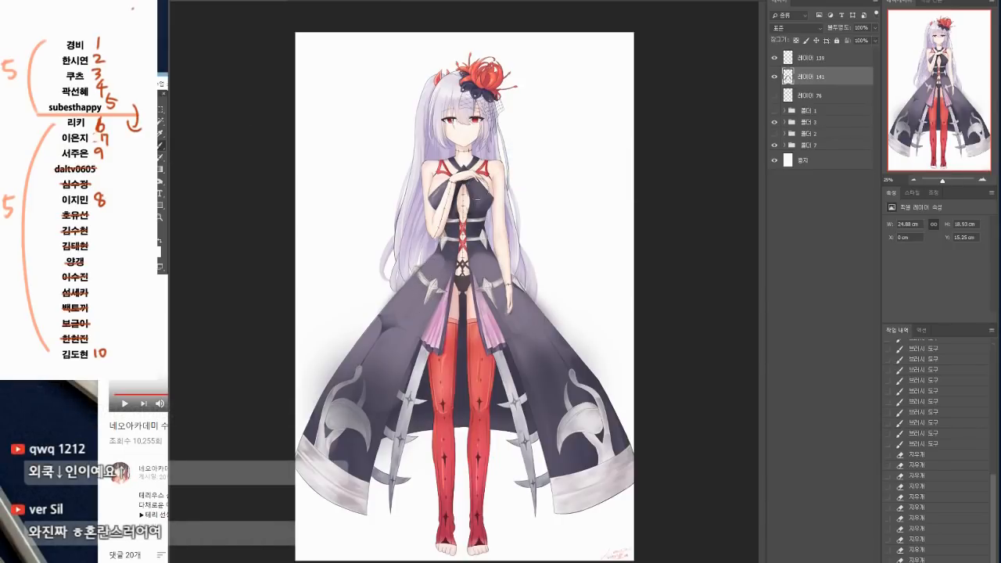
Step: Brush a faint haze over the chest of the dress and erase the spill around the raised arm and upper body
mouse_move(478, 185)
mouse_down()
mouse_move(486, 195)
mouse_move(443, 190)
mouse_move(449, 175)
mouse_move(451, 197)
mouse_move(438, 182)
mouse_up()
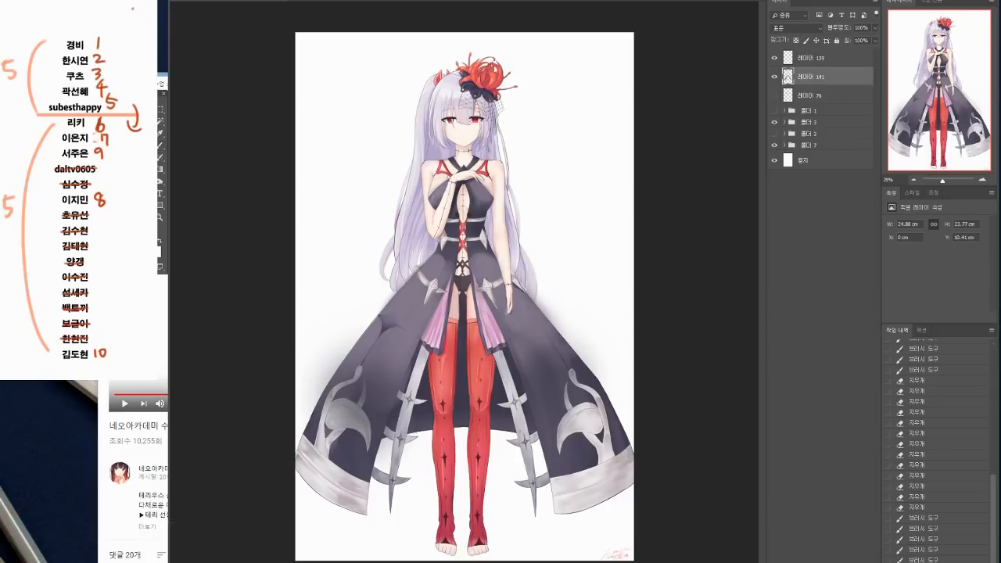
click(485, 179)
drag(496, 207, 496, 205)
key(b)
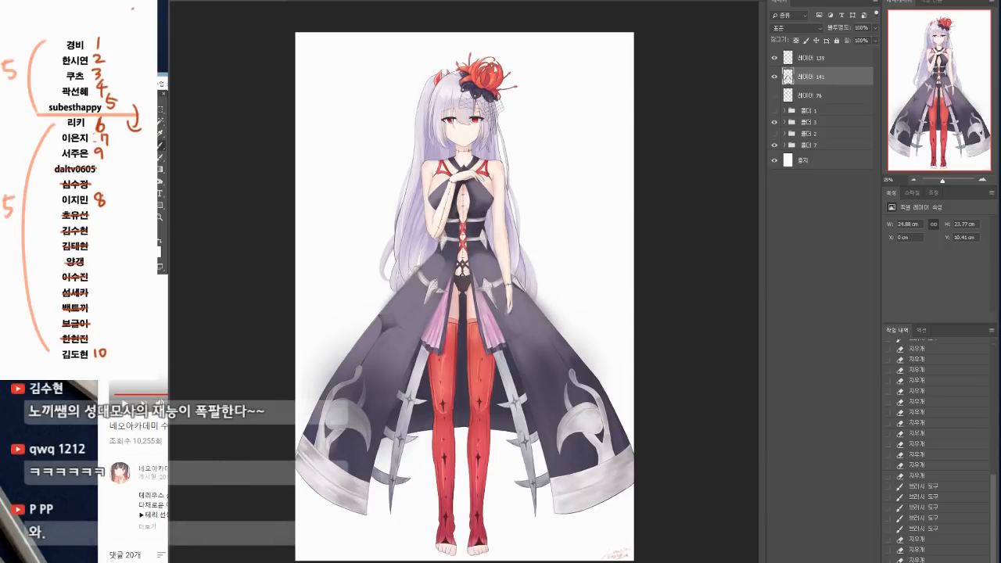
click(333, 375)
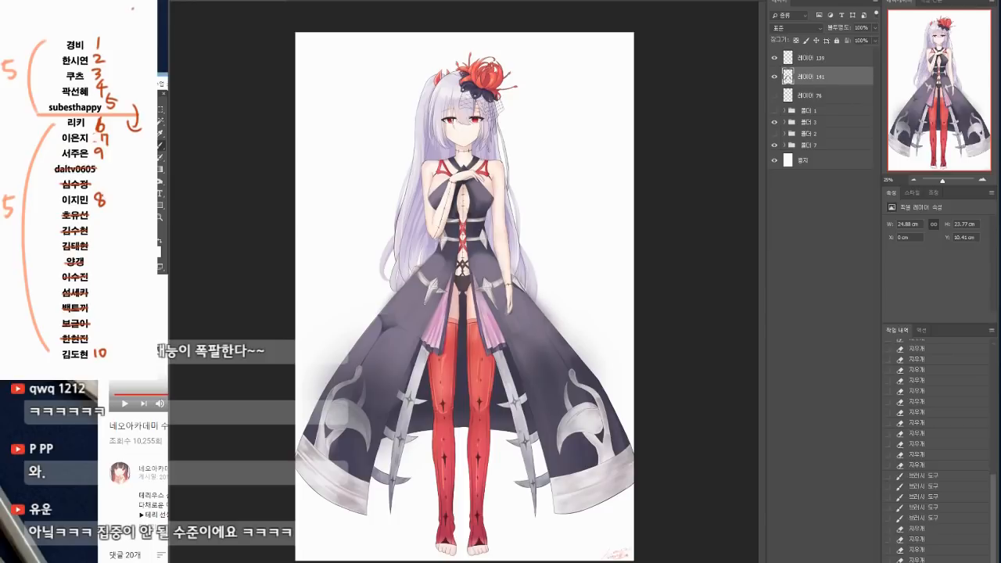
drag(344, 356, 421, 253)
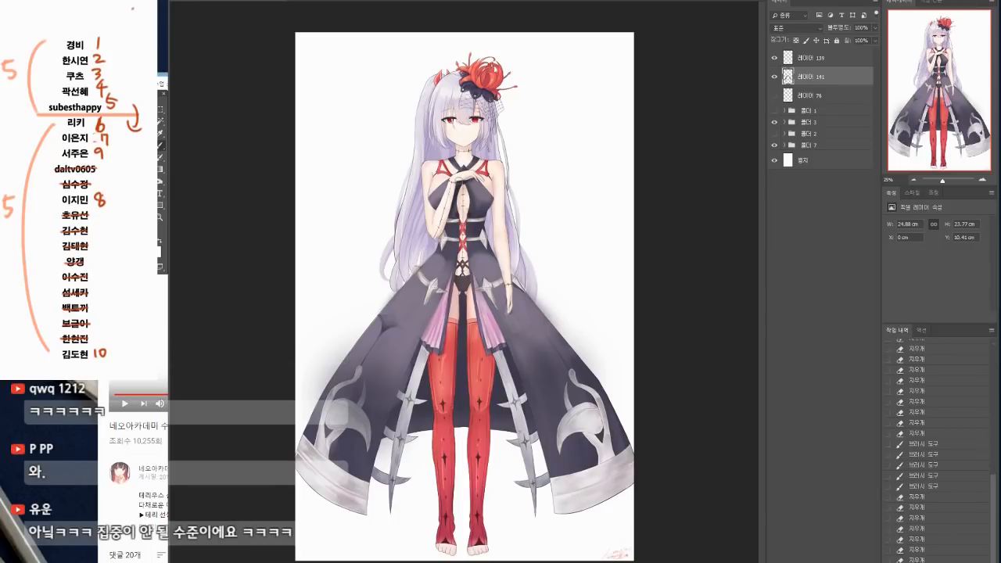
drag(441, 195, 478, 200)
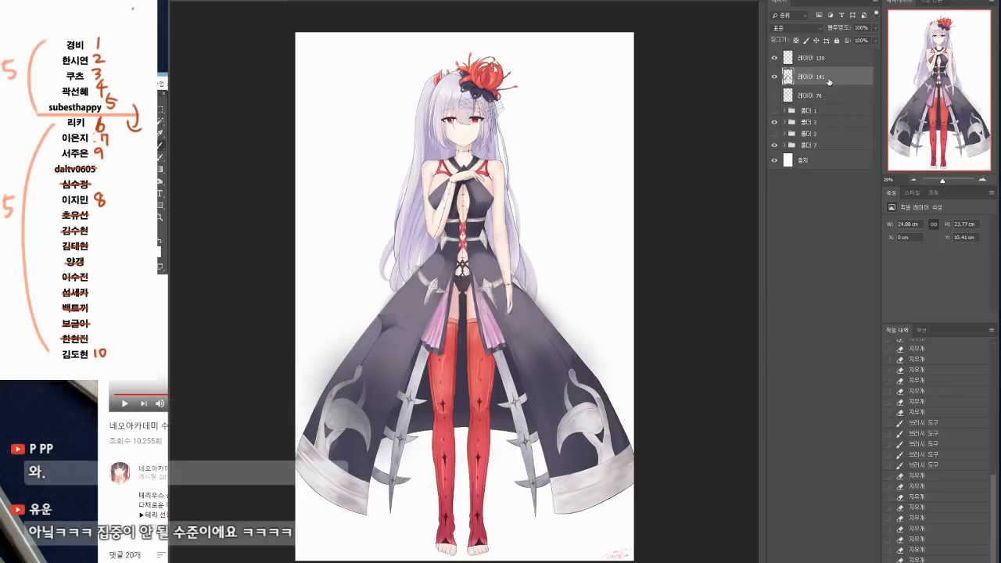
Step: Add a new layer above the haze layer and sketch red plane lines across the chest and down to the waist
key(ctrl+shift+alt+n)
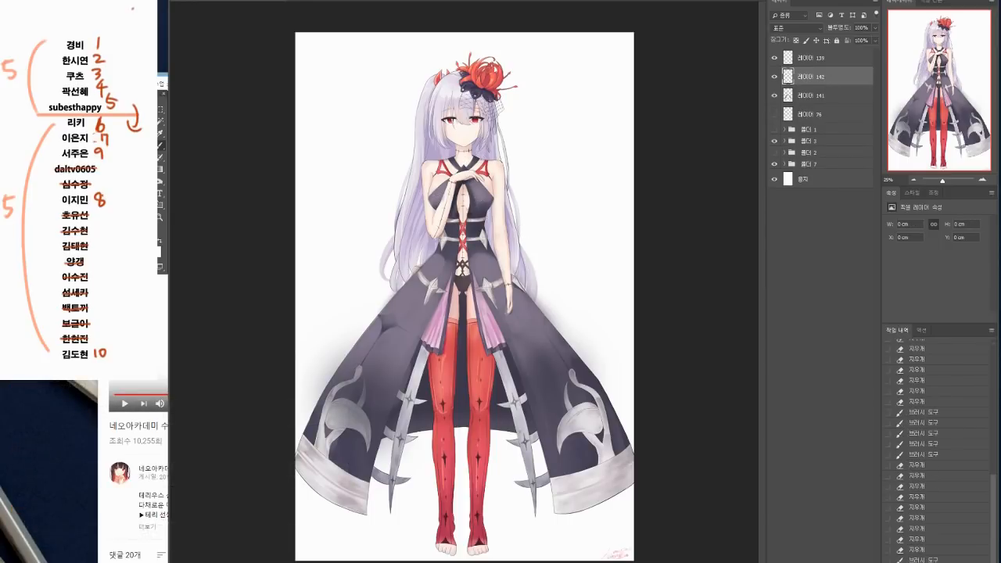
click(187, 1)
click(711, 342)
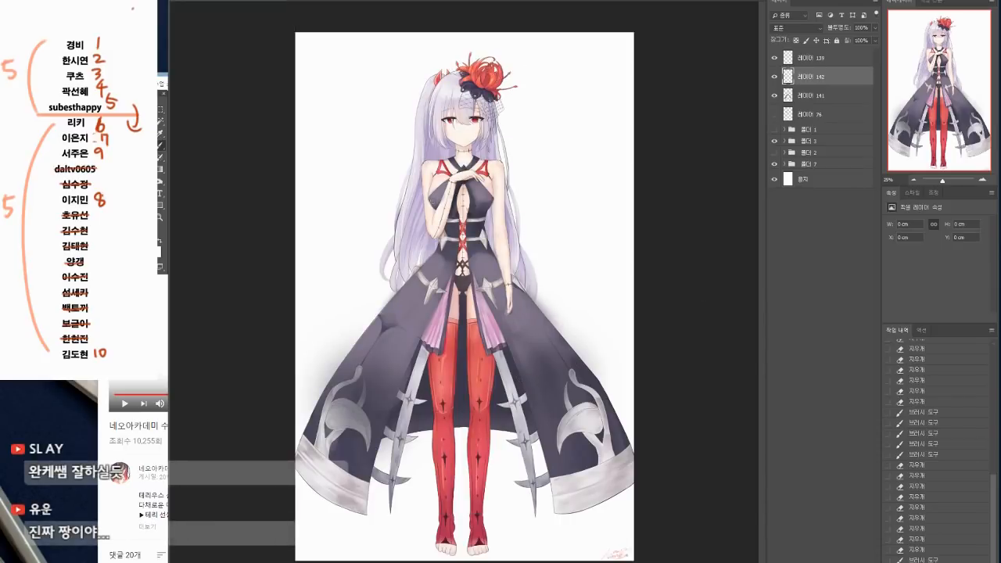
drag(427, 201, 500, 199)
mouse_move(436, 161)
mouse_down()
mouse_move(425, 202)
mouse_move(503, 173)
mouse_move(496, 201)
mouse_up()
drag(424, 202, 451, 233)
drag(498, 201, 460, 239)
Step: Draw red arrows down beside the hair and skirt, and outline the waist and the flaring upper skirt in red
mouse_move(397, 137)
mouse_down()
mouse_move(368, 201)
mouse_move(389, 187)
mouse_move(409, 141)
mouse_up()
mouse_move(388, 205)
mouse_down()
mouse_move(423, 243)
mouse_move(486, 257)
mouse_move(348, 332)
mouse_move(539, 357)
mouse_up()
mouse_move(505, 257)
mouse_down()
mouse_move(529, 286)
mouse_move(509, 359)
mouse_up()
drag(339, 328, 348, 341)
drag(309, 95, 337, 316)
drag(327, 310, 340, 318)
drag(423, 252, 522, 244)
Step: Draw a red line across the skirt at thigh height and downward lines and arrows over both sides of the lower skirt
drag(348, 342, 304, 435)
mouse_move(342, 335)
mouse_down()
mouse_move(470, 360)
mouse_move(571, 343)
mouse_up()
drag(558, 352, 577, 444)
drag(563, 418, 576, 442)
drag(583, 405, 577, 442)
drag(388, 371, 366, 452)
drag(387, 423, 368, 452)
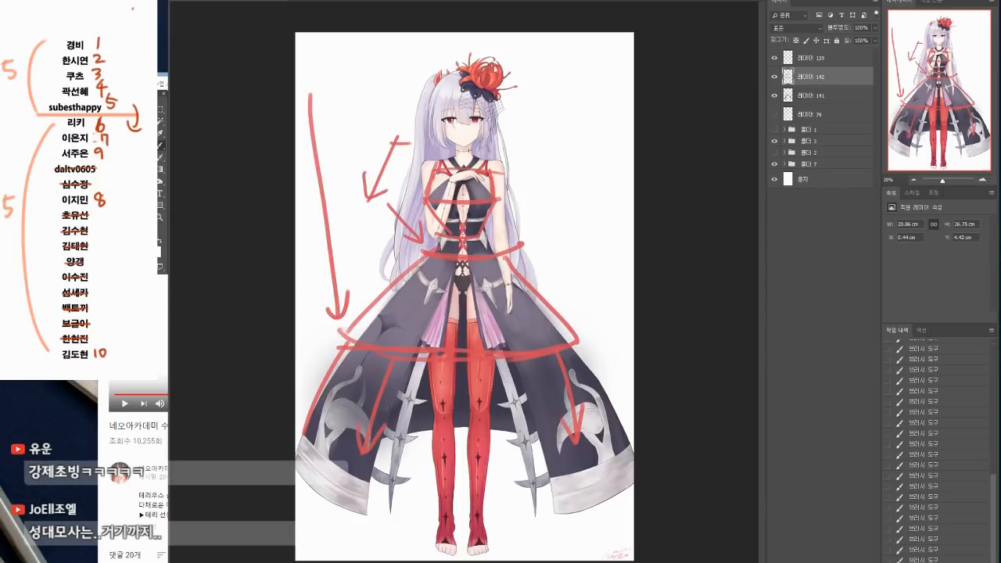
Step: Draw a red branch beside the flower ornament leading to the circled numbers 1 and 2
mouse_move(540, 53)
mouse_down()
mouse_move(539, 69)
mouse_move(529, 69)
mouse_move(547, 63)
mouse_move(541, 98)
mouse_move(526, 101)
mouse_up()
click(553, 65)
drag(527, 62, 529, 92)
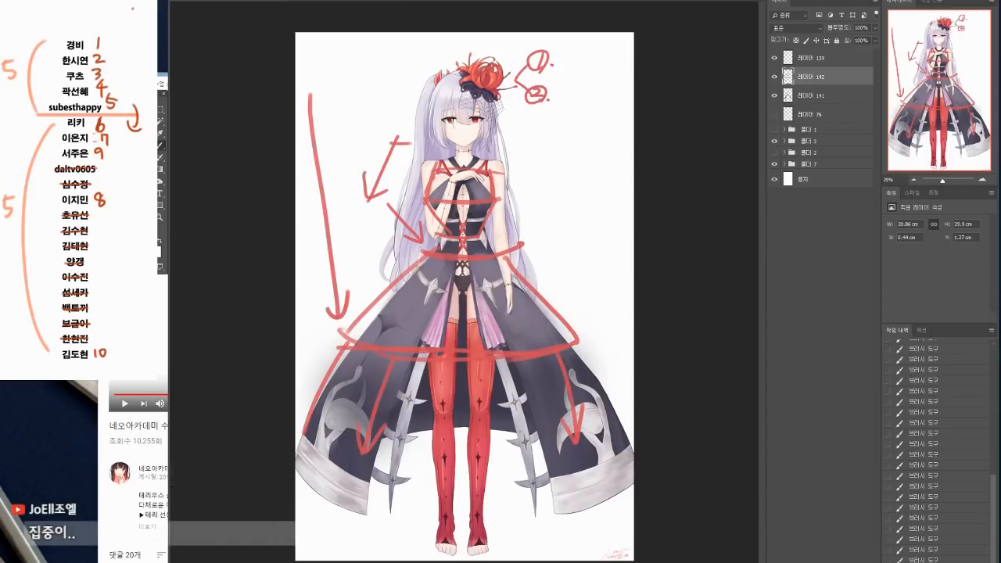
Step: Handwrite the note "빛을 덜 받아서 생긴" in red next to the circled 1
mouse_move(557, 43)
mouse_down()
mouse_move(571, 62)
mouse_move(583, 50)
mouse_up()
drag(574, 53, 588, 58)
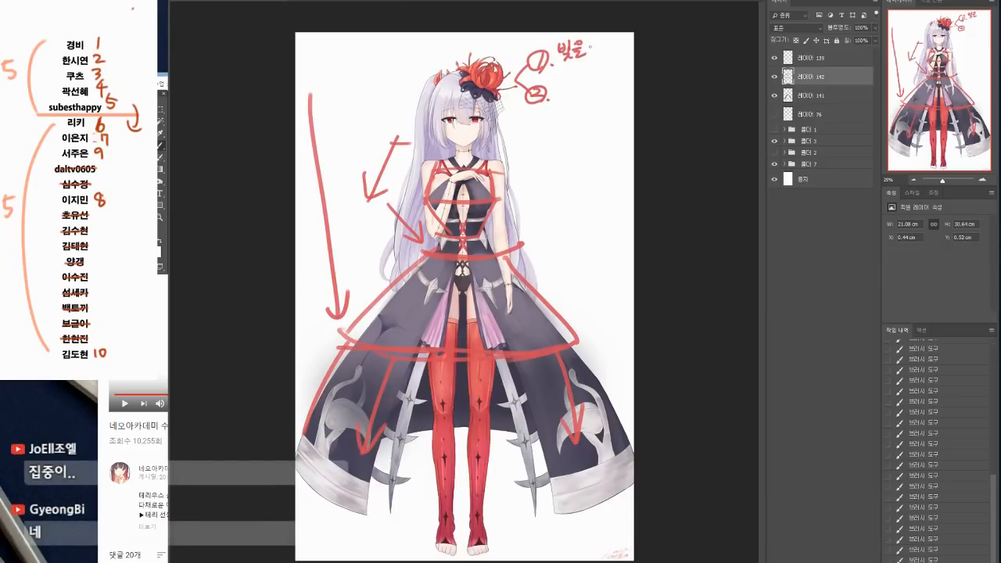
mouse_move(556, 65)
mouse_down()
mouse_move(567, 67)
mouse_move(560, 77)
mouse_move(596, 72)
mouse_up()
mouse_move(601, 60)
mouse_down()
mouse_move(603, 73)
mouse_move(615, 70)
mouse_up()
drag(593, 77, 602, 84)
drag(602, 74, 605, 93)
drag(607, 76, 614, 85)
drag(611, 81, 624, 87)
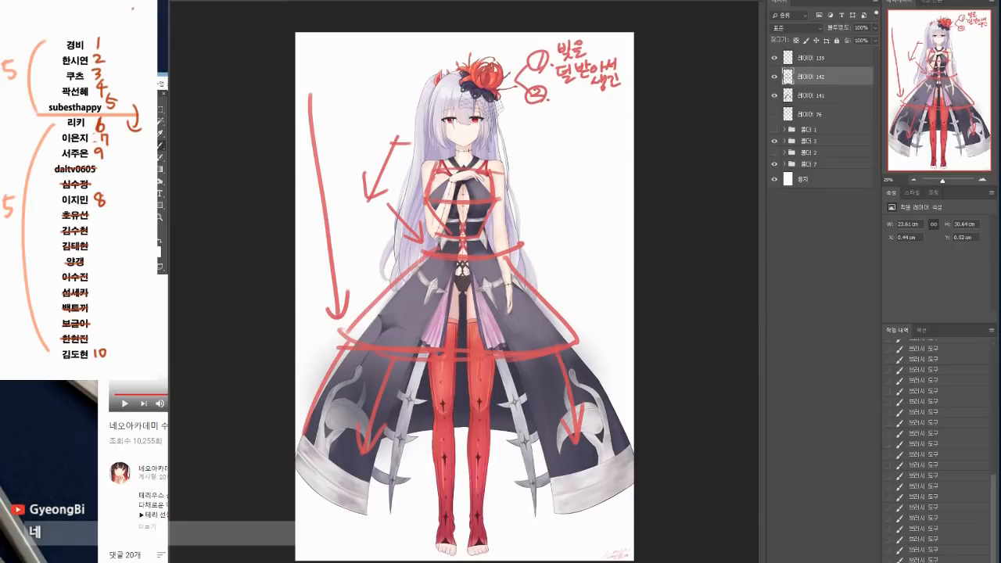
Step: Handwrite the note "빛이 물체를 투과하지 못해서" in red below the circled 2
drag(536, 110, 538, 120)
drag(543, 110, 544, 115)
drag(549, 107, 550, 121)
drag(547, 122, 541, 129)
mouse_move(546, 125)
mouse_down()
mouse_move(558, 115)
mouse_move(563, 124)
mouse_up()
mouse_move(503, 116)
mouse_down()
mouse_move(513, 137)
mouse_move(519, 121)
mouse_up()
drag(513, 125, 523, 130)
drag(527, 119, 531, 128)
drag(535, 119, 536, 130)
mouse_move(538, 118)
mouse_down()
mouse_move(539, 130)
mouse_move(506, 129)
mouse_move(582, 112)
mouse_move(583, 129)
mouse_move(604, 115)
mouse_move(608, 125)
mouse_up()
key(b)
mouse_move(521, 136)
mouse_down()
mouse_move(538, 153)
mouse_move(557, 139)
mouse_move(556, 150)
mouse_move(606, 145)
mouse_up()
drag(610, 139, 623, 141)
drag(623, 134, 625, 150)
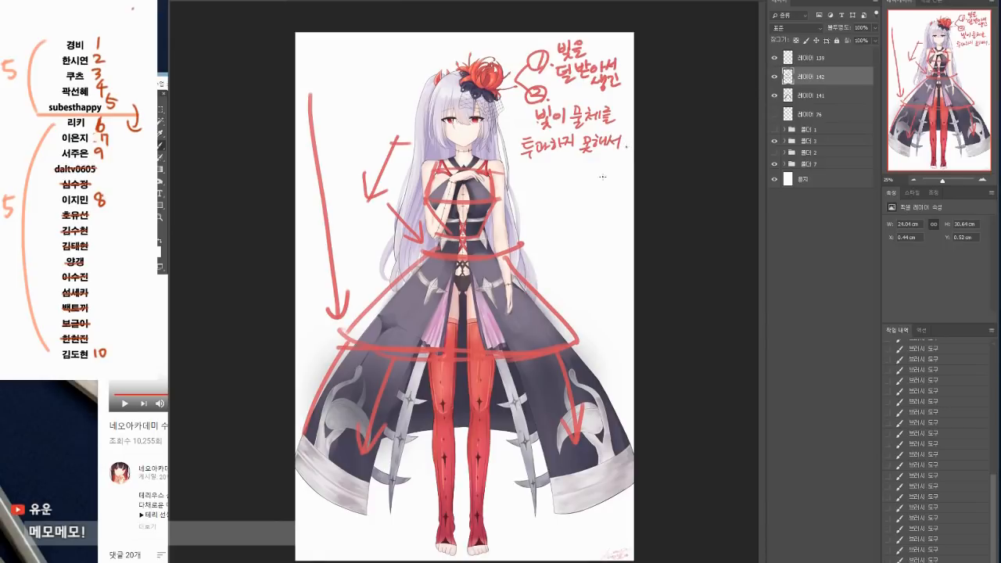
Step: Handwrite "그림자" below the second note, circle it, and underline the key phrases of both notes
mouse_move(523, 164)
mouse_down()
mouse_move(603, 157)
mouse_move(557, 173)
mouse_up()
drag(549, 178, 577, 177)
drag(568, 177, 581, 183)
drag(583, 167, 594, 170)
drag(591, 171, 585, 182)
drag(598, 168, 599, 182)
drag(599, 174, 604, 174)
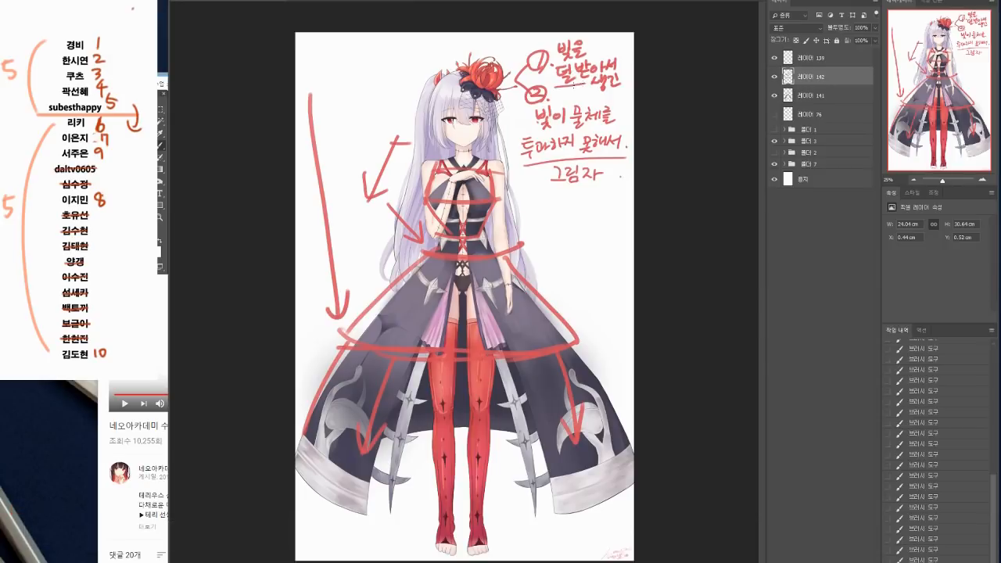
mouse_move(522, 158)
mouse_down()
mouse_move(626, 155)
mouse_move(543, 175)
mouse_move(594, 169)
mouse_up()
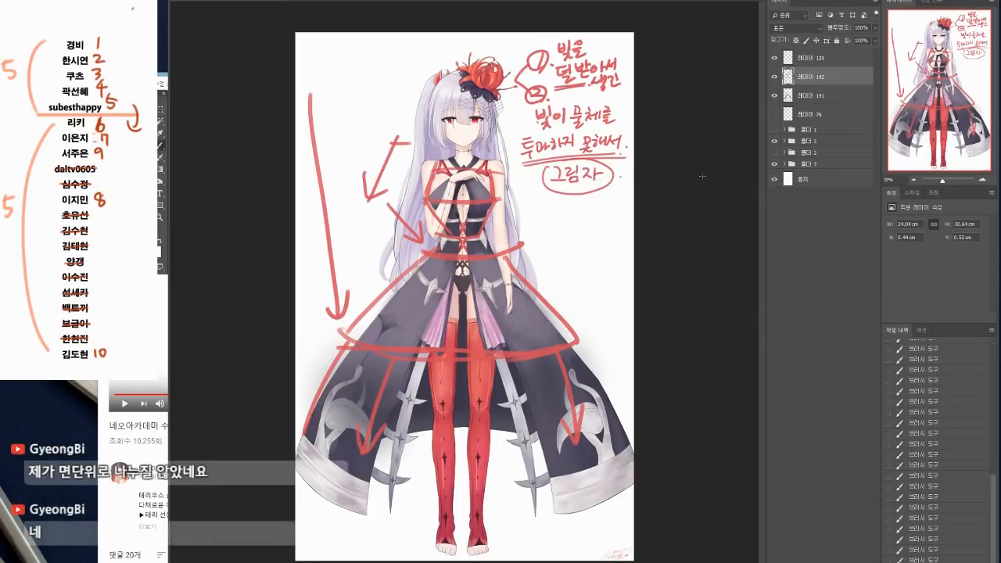
Step: Compare the painting with the notes layer shown and hidden, leave it hidden, and paint a red shadow under the raised arm on the haze layer
click(775, 79)
click(774, 79)
click(774, 80)
click(774, 78)
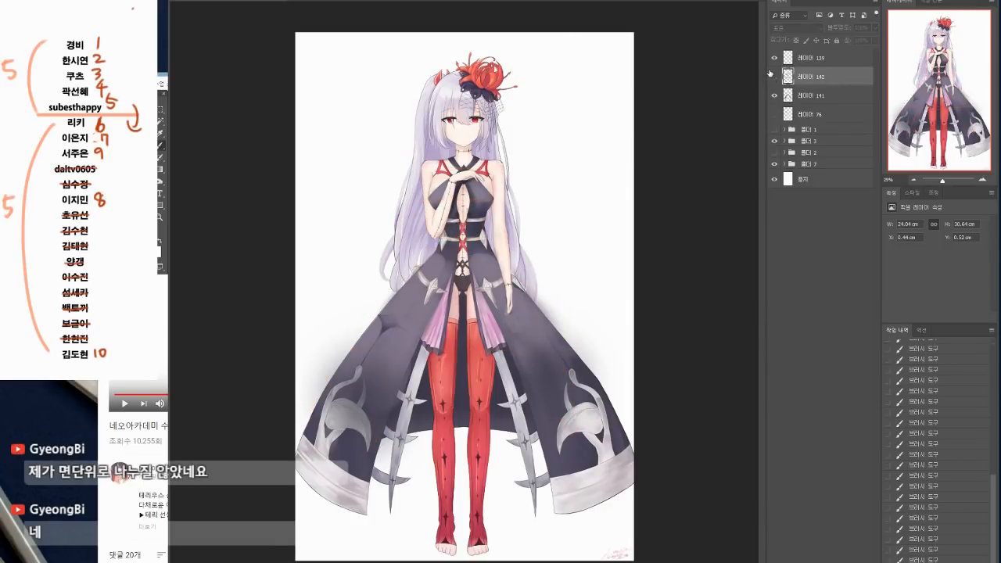
click(811, 96)
key(n)
key(Escape)
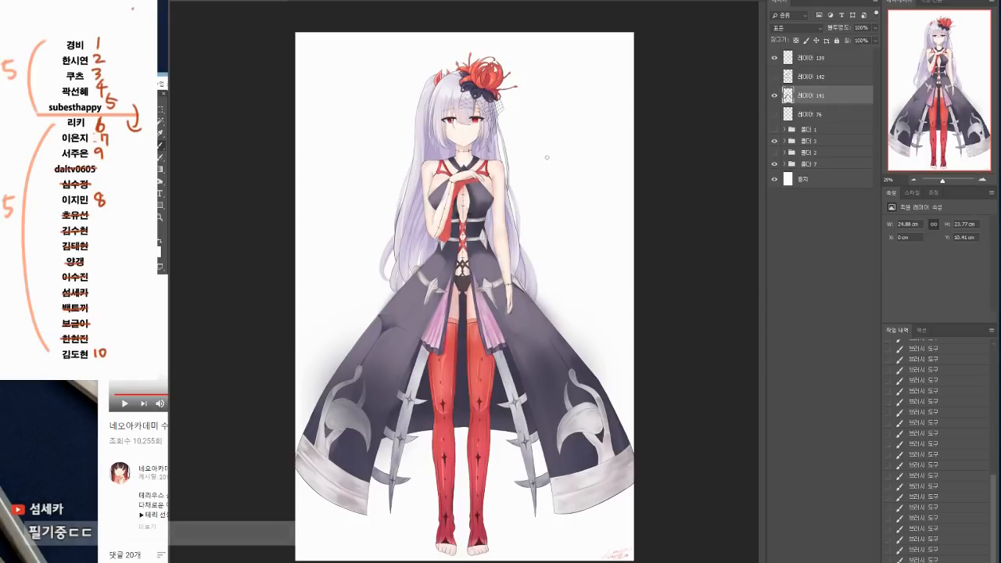
Step: Choose a bright green colour and recolour the raised arm's red shadow with transparent pixels locked, unlocking them when done
click(156, 249)
click(693, 263)
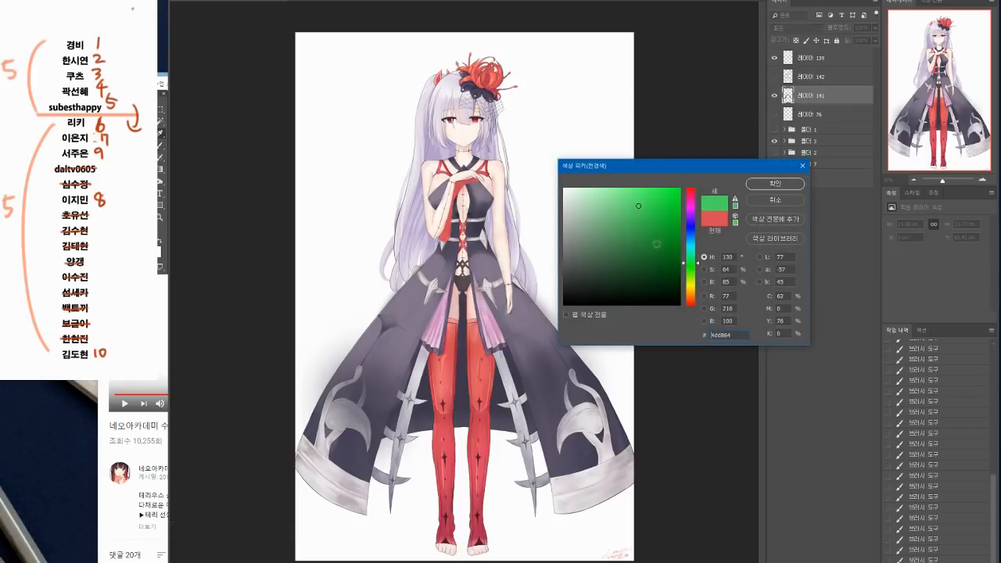
key(Return)
click(796, 40)
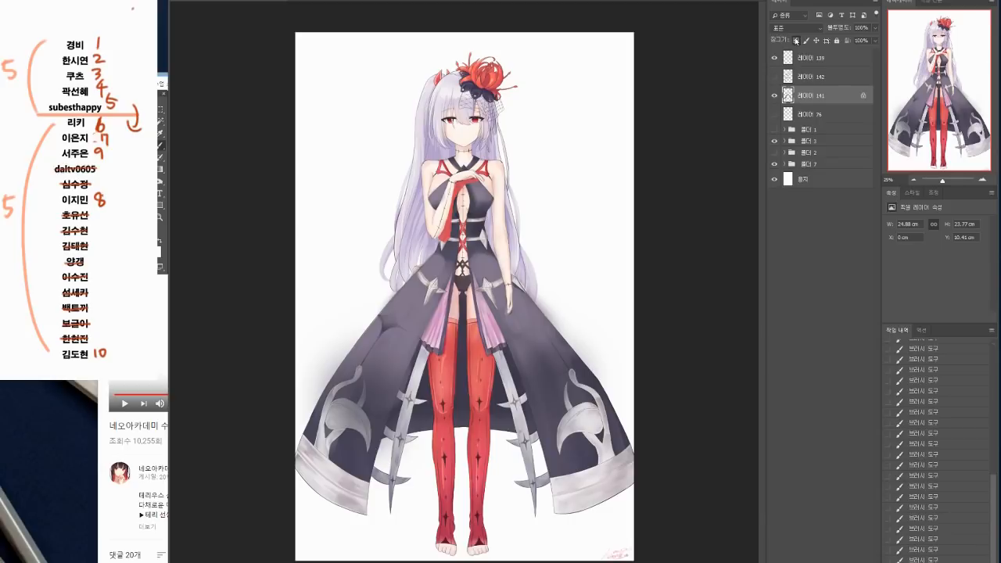
mouse_move(477, 181)
mouse_down()
mouse_move(452, 198)
mouse_move(445, 235)
mouse_up()
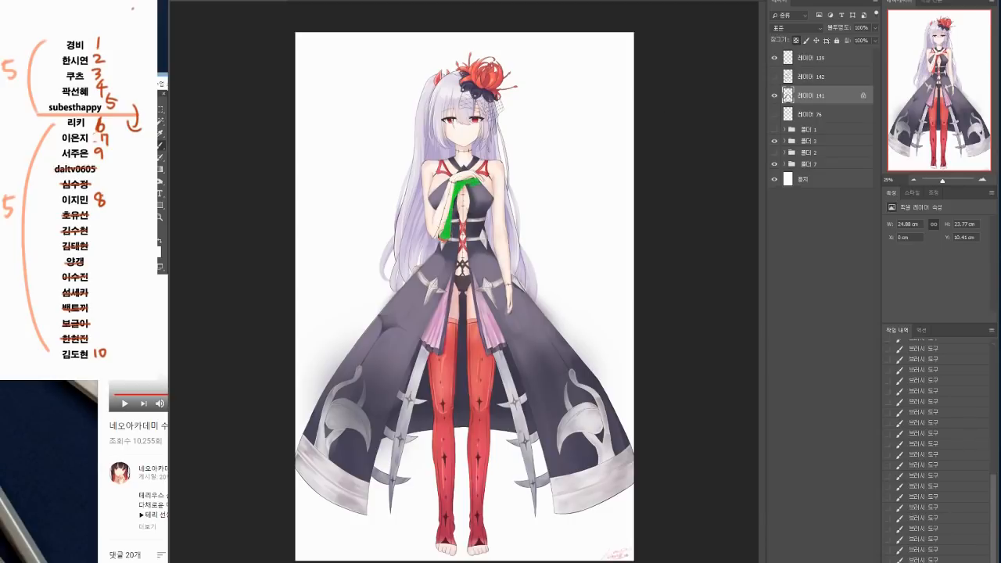
click(796, 40)
Step: Try a broad green shadow strip on the dress along the inner edge of the lowered forearm
drag(495, 255, 507, 310)
click(982, 181)
click(983, 181)
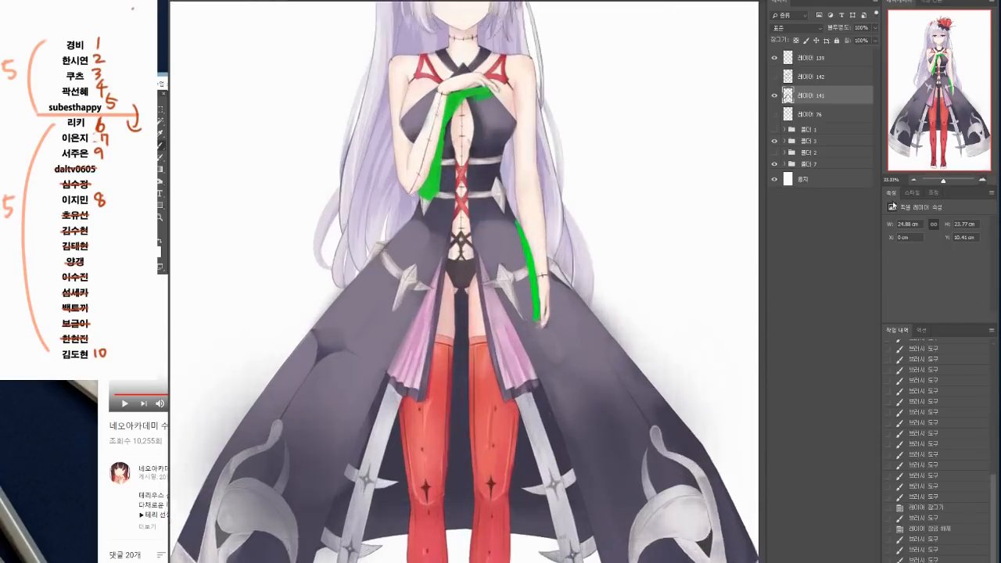
drag(590, 318, 504, 337)
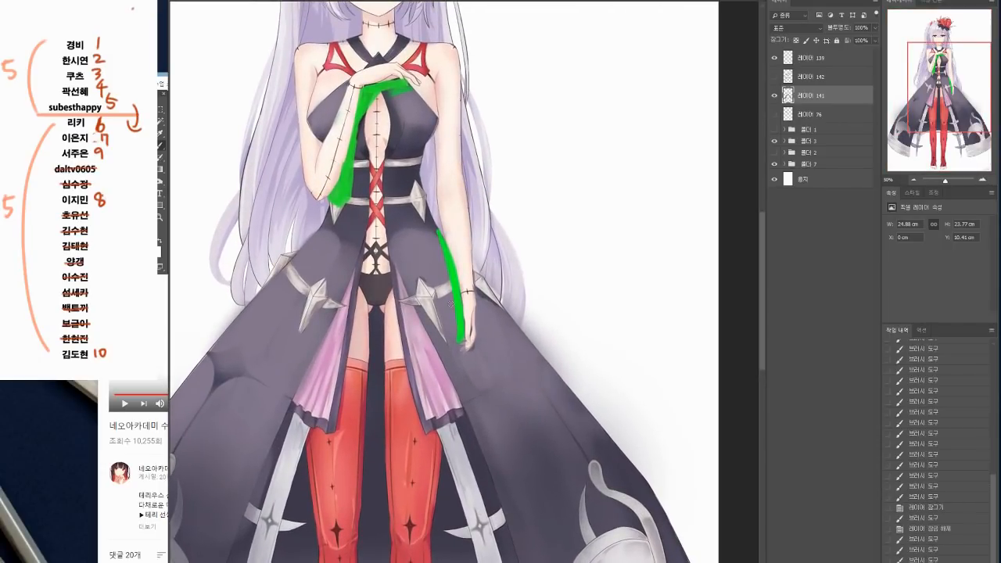
mouse_move(446, 228)
mouse_down()
mouse_move(443, 270)
mouse_move(463, 340)
mouse_up()
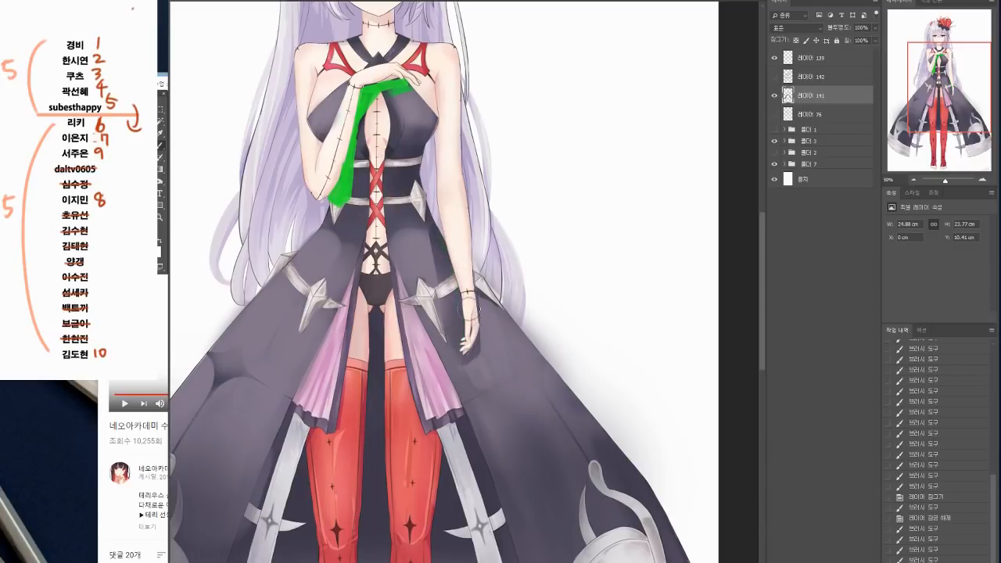
Step: Paint a thin green shadow along the inner edge of the lowered forearm and hand
key(b)
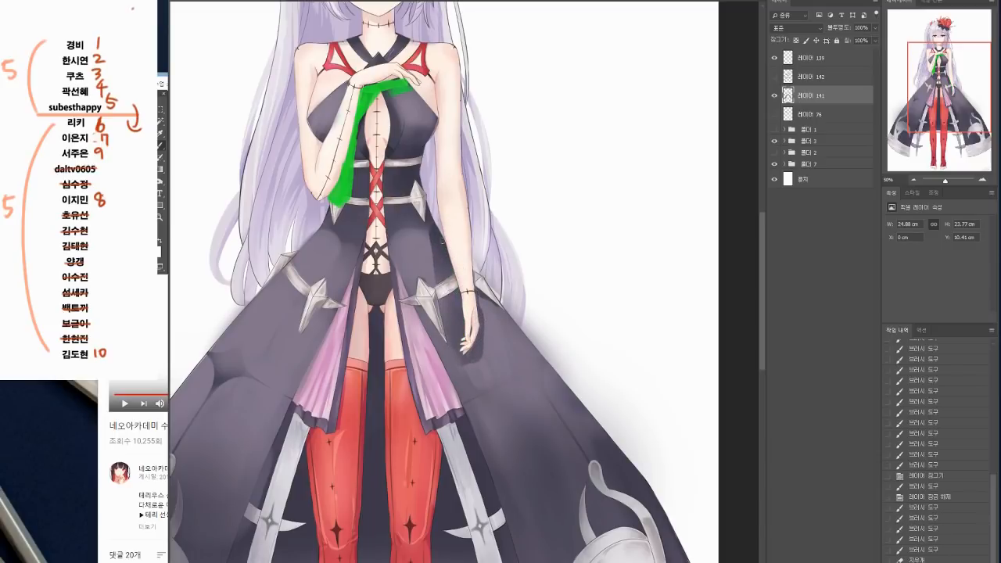
drag(443, 241, 462, 326)
drag(461, 313, 463, 348)
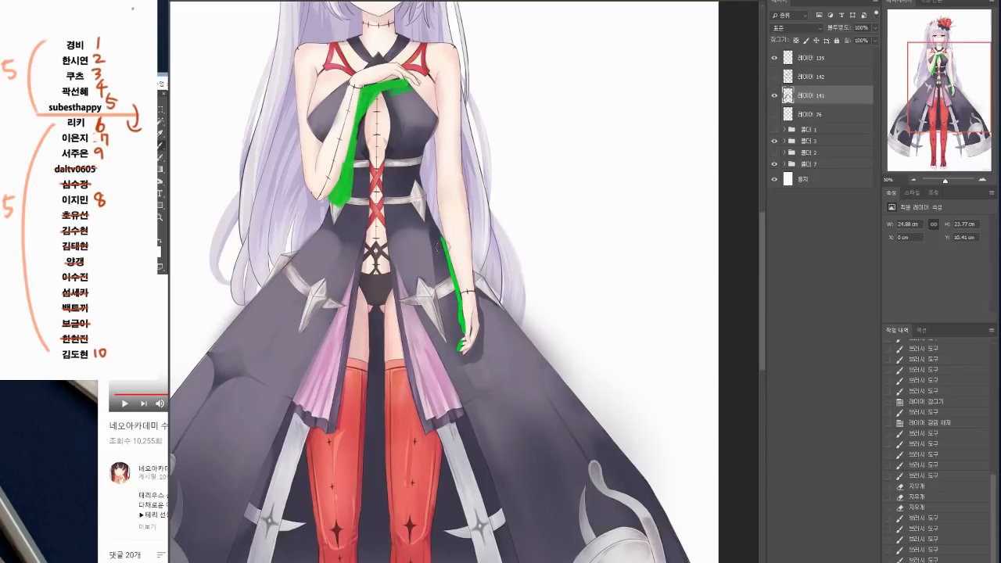
Step: Mark the arm-to-dress distances at the wrist and waist with green arrows, and label them with circled 1 and 2
mouse_move(444, 227)
mouse_down()
mouse_move(453, 228)
mouse_move(440, 247)
mouse_up()
mouse_move(453, 295)
mouse_down()
mouse_move(456, 303)
mouse_move(467, 294)
mouse_up()
drag(461, 290, 466, 300)
drag(431, 248, 434, 238)
mouse_move(458, 278)
mouse_down()
mouse_move(443, 311)
mouse_move(470, 283)
mouse_up()
drag(501, 267, 509, 283)
mouse_move(457, 205)
mouse_down()
mouse_move(467, 213)
mouse_move(467, 201)
mouse_up()
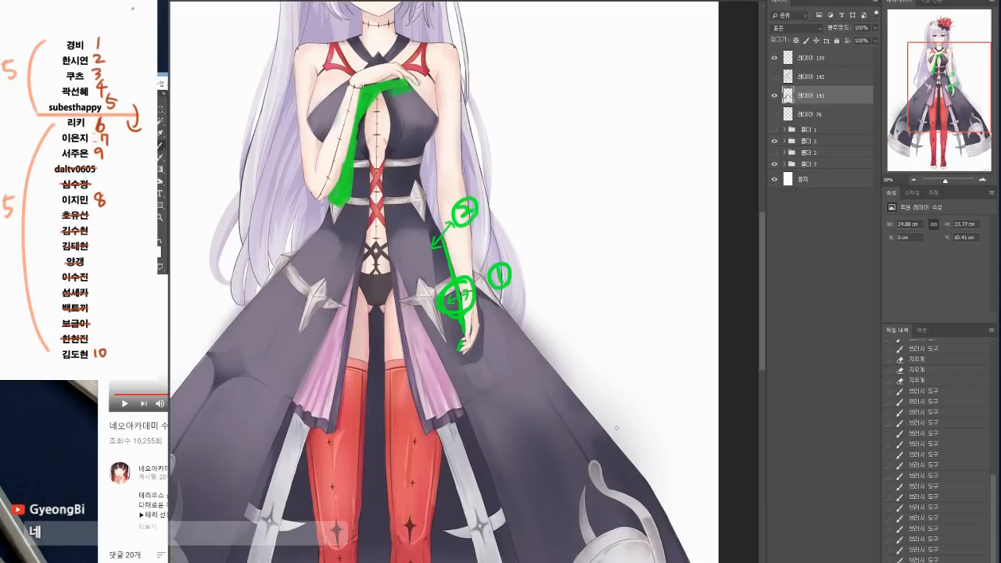
Step: Erase the arrows and lower strip beside the lowered arm, and paint a wider green shadow on the dress near the waist
key(e)
mouse_move(436, 240)
mouse_down()
mouse_move(447, 230)
mouse_move(443, 244)
mouse_up()
key(b)
drag(430, 226, 449, 272)
mouse_move(436, 234)
mouse_down()
mouse_move(454, 275)
mouse_move(450, 308)
mouse_move(466, 326)
mouse_move(459, 346)
mouse_up()
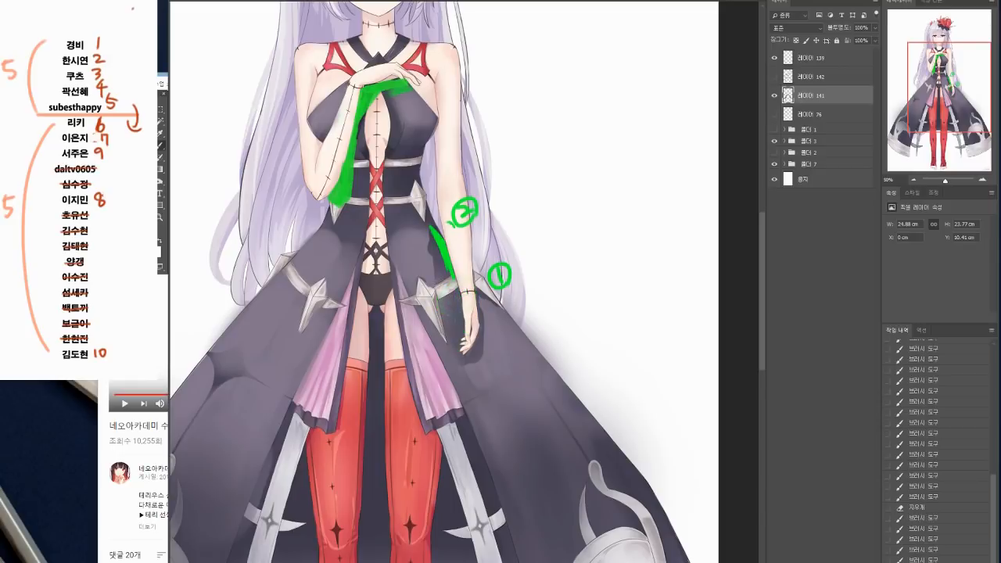
Step: Extend the green shadow down to the wrist, trim it to a tapering band, and continue it thinly along the hand
drag(446, 256, 459, 294)
drag(454, 278, 461, 299)
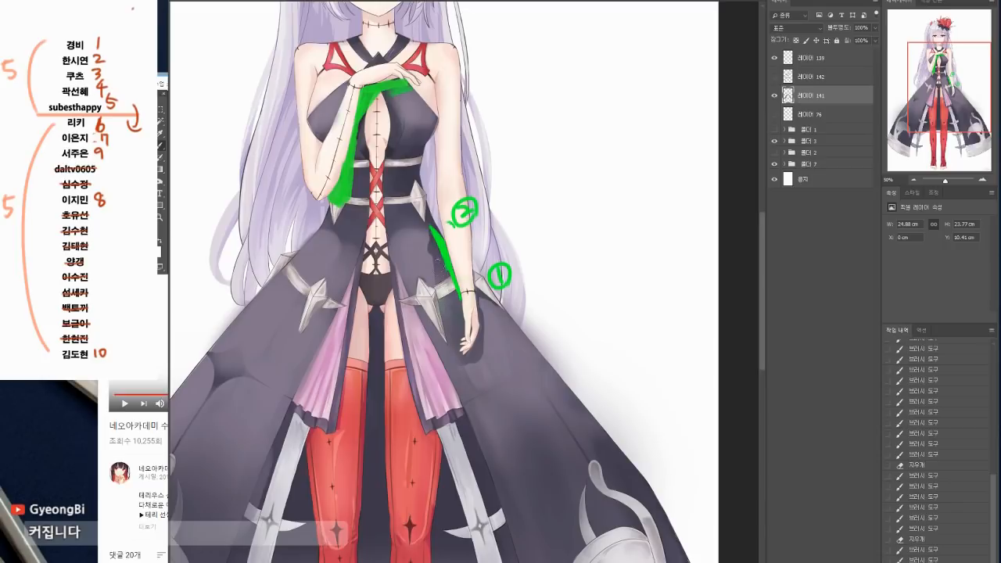
drag(428, 235, 456, 296)
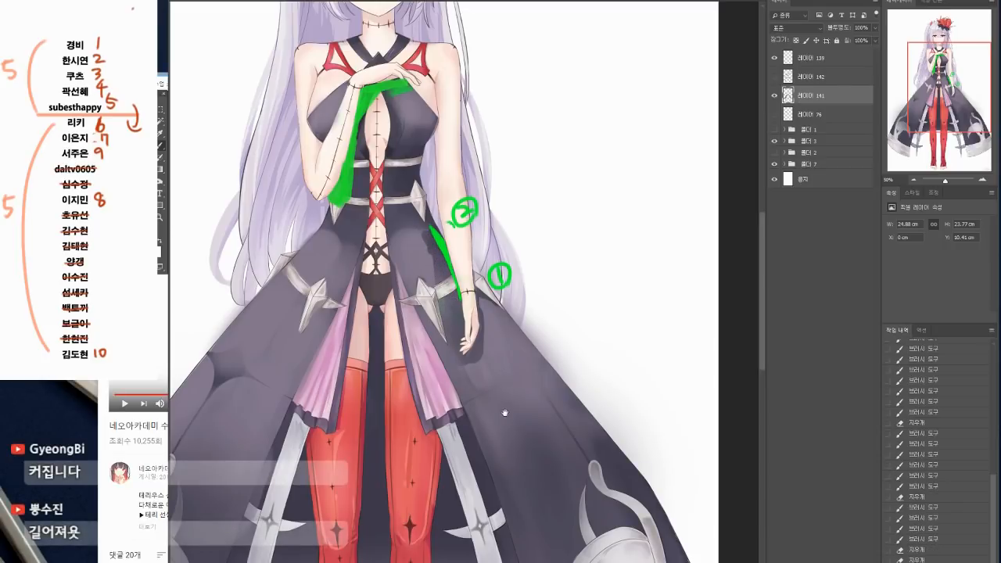
mouse_move(461, 299)
mouse_down()
mouse_move(465, 354)
mouse_move(469, 336)
mouse_up()
Step: Mark the spot where the flower ornament meets the top of the hair in green and circle it
scroll(507, 394, down, 1)
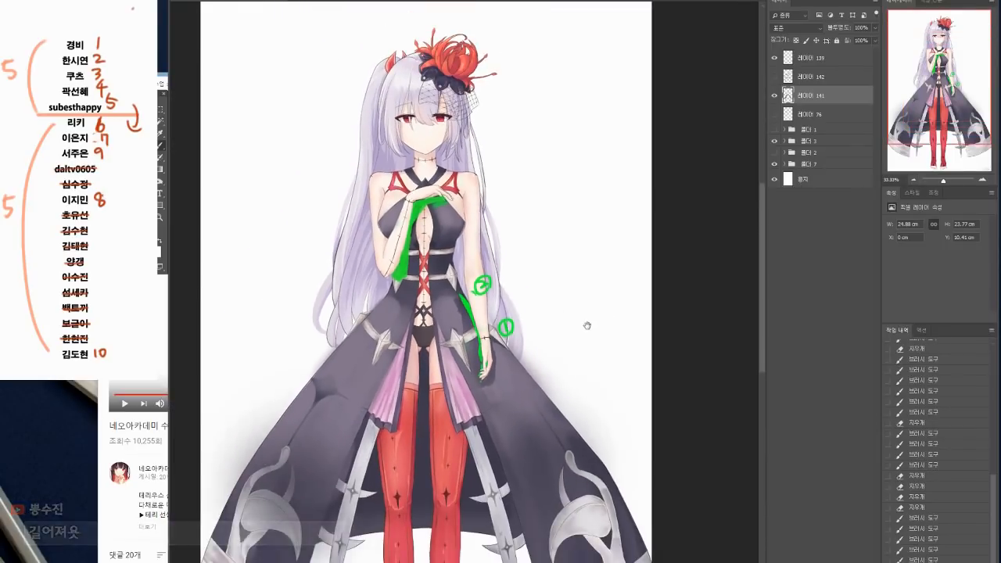
drag(586, 326, 579, 349)
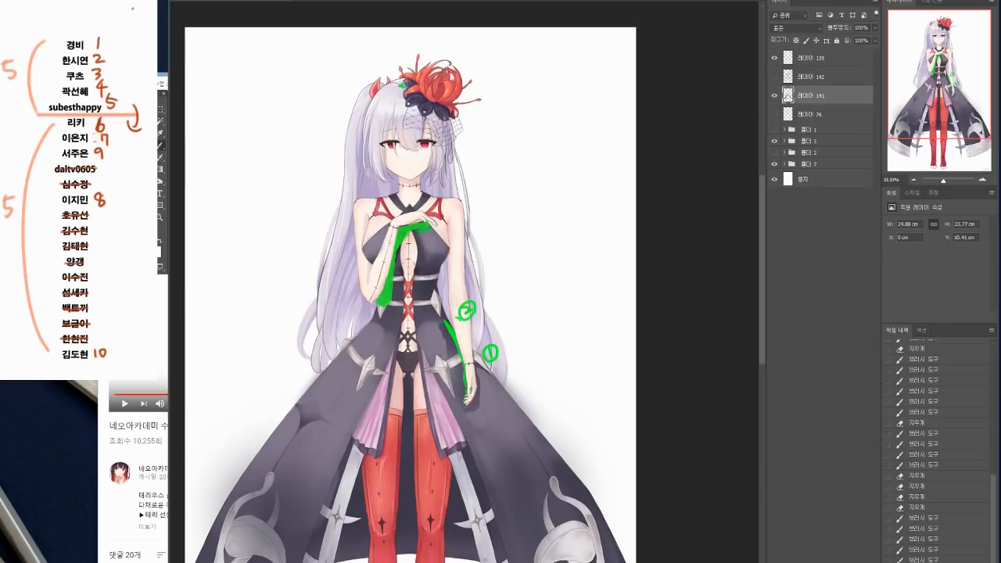
drag(406, 85, 402, 87)
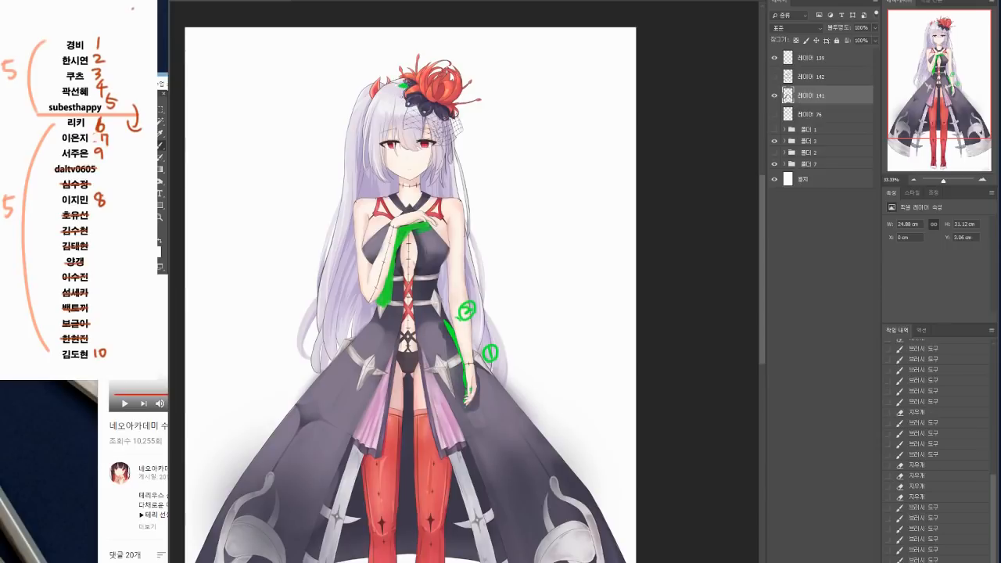
click(983, 181)
click(983, 180)
click(983, 181)
drag(501, 136, 501, 235)
drag(453, 120, 476, 319)
drag(296, 222, 315, 236)
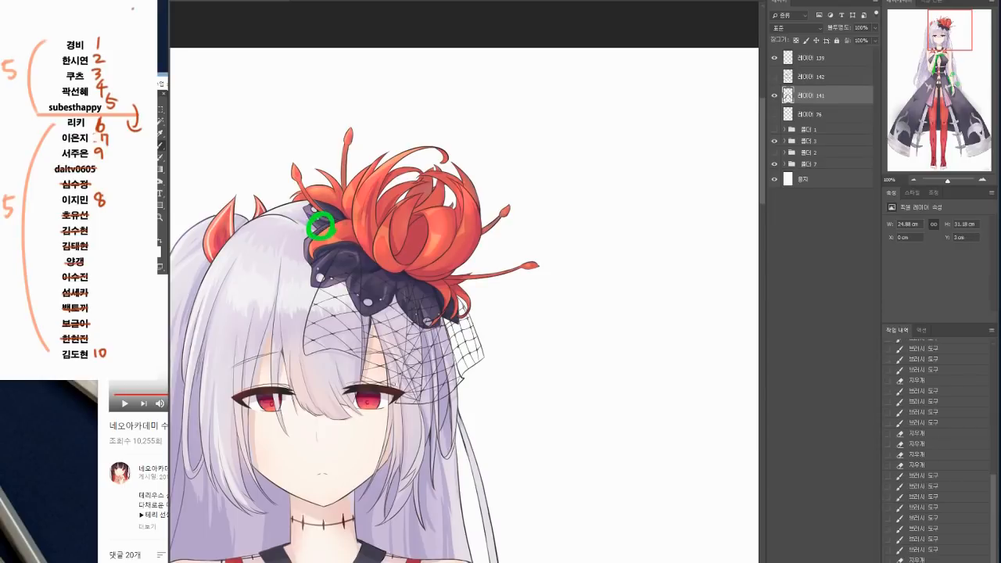
Step: Remove the circled mark at the top of the hair and outline the flower ornament's jagged cast shadow on the hair in green
key(ctrl+z)
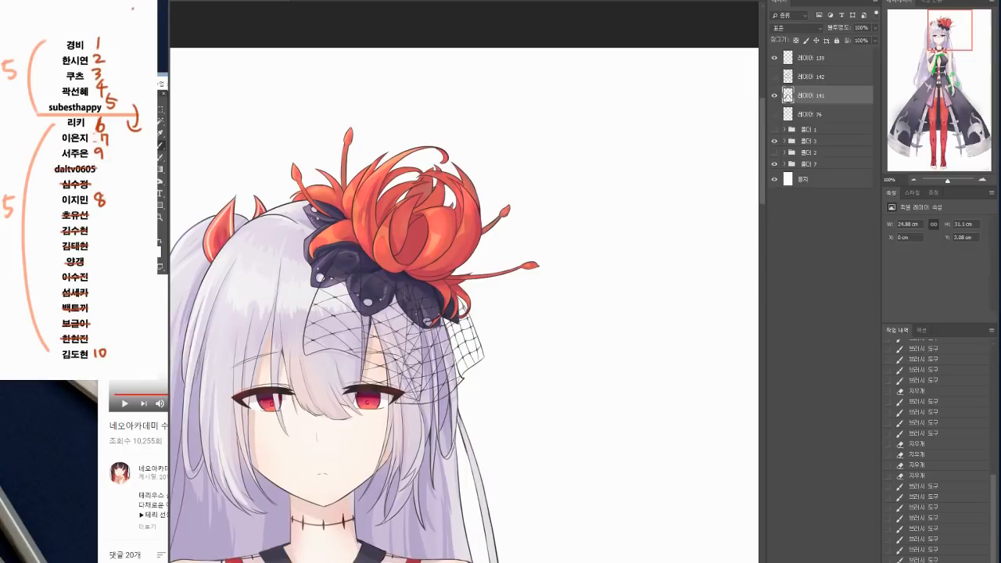
mouse_move(288, 226)
mouse_down()
mouse_move(313, 226)
mouse_move(295, 256)
mouse_move(311, 281)
mouse_move(341, 292)
mouse_move(344, 283)
mouse_move(368, 328)
mouse_up()
key(ctrl+z)
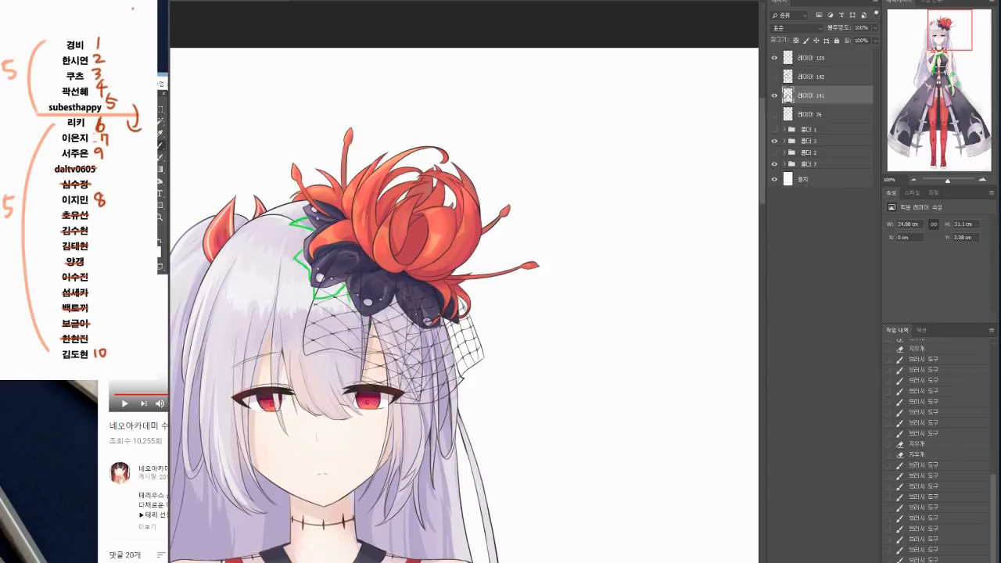
Step: Draw curved green double arrows across the bangs to show how the hair wraps around the head
mouse_move(309, 318)
mouse_down()
mouse_move(351, 317)
mouse_move(365, 341)
mouse_up()
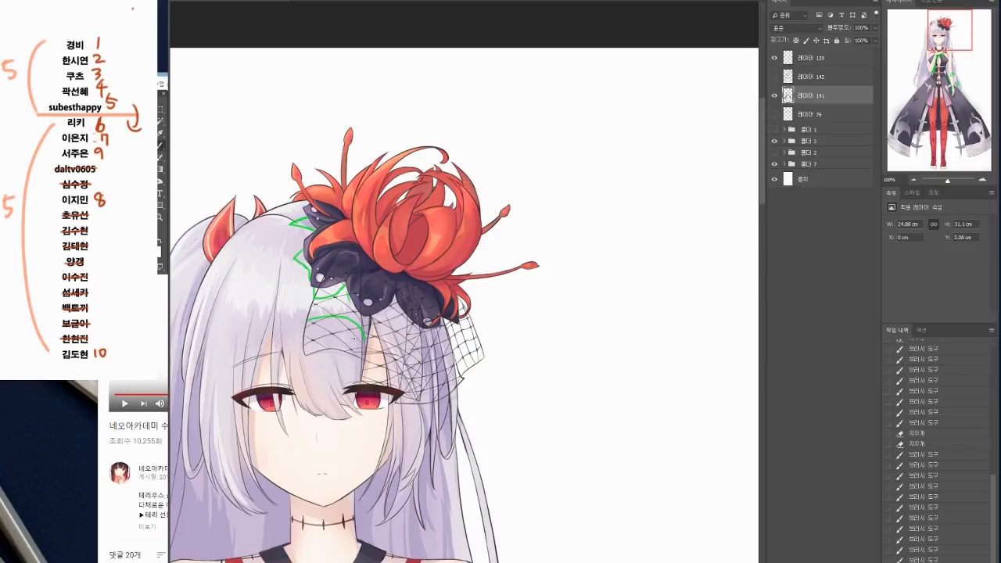
mouse_move(316, 317)
mouse_down()
mouse_move(286, 341)
mouse_move(297, 341)
mouse_up()
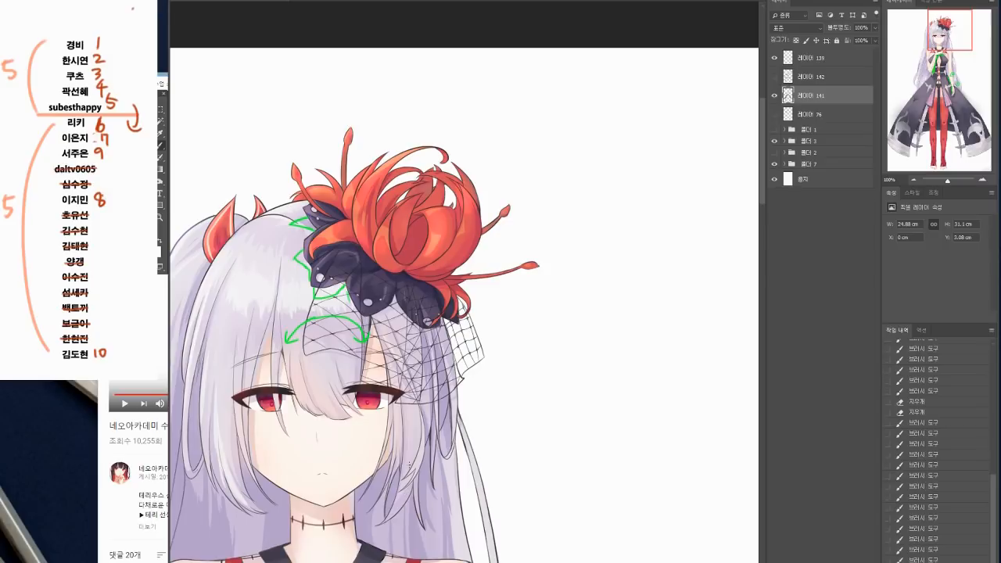
mouse_move(274, 331)
mouse_down()
mouse_move(306, 310)
mouse_move(367, 331)
mouse_up()
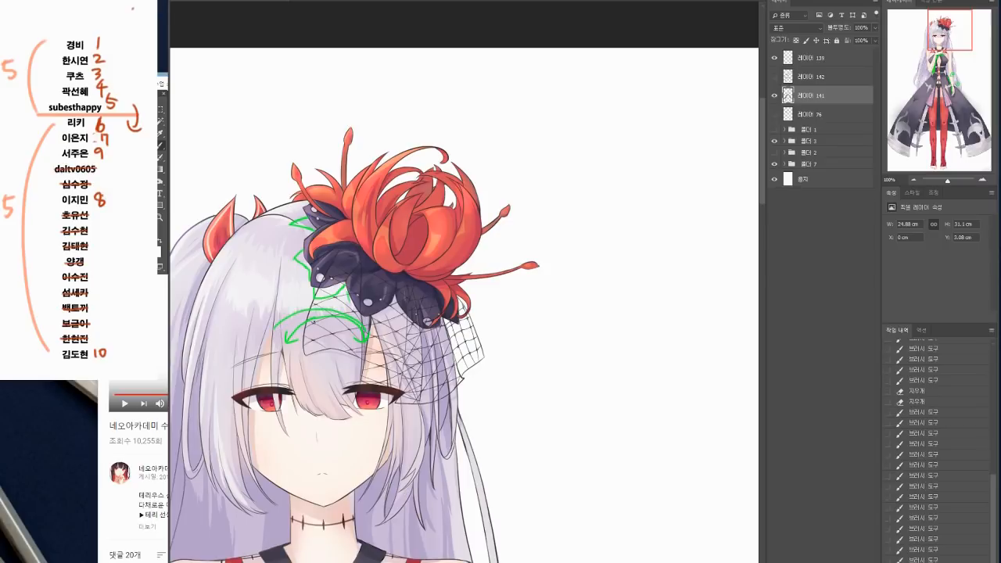
mouse_move(286, 327)
mouse_down()
mouse_move(352, 333)
mouse_move(349, 296)
mouse_move(365, 333)
mouse_up()
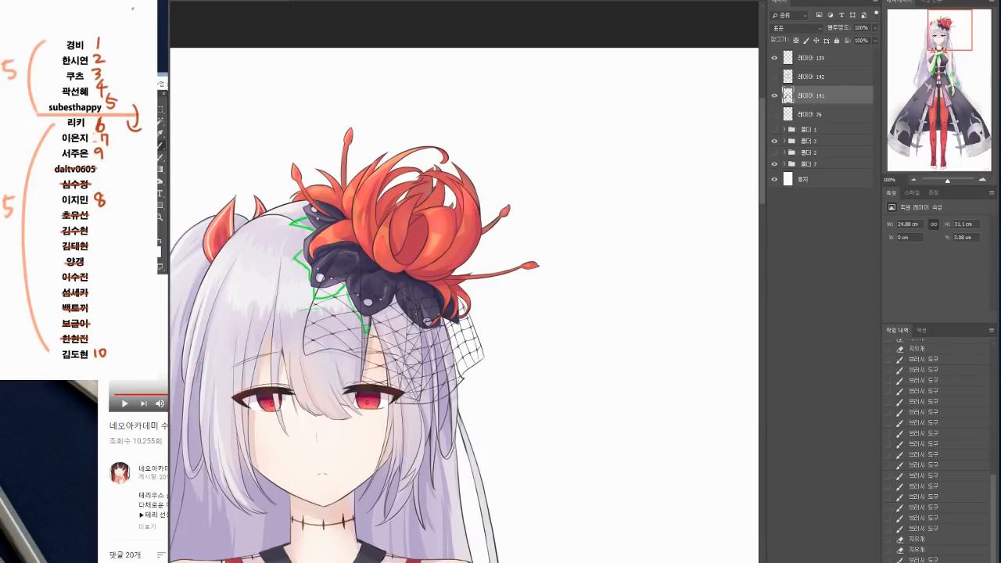
Step: Paint solid green cast shadows on the hair and veil below the ornament's lower dark petals
mouse_move(346, 295)
mouse_down()
mouse_move(367, 332)
mouse_move(393, 305)
mouse_move(423, 343)
mouse_move(435, 326)
mouse_move(424, 339)
mouse_up()
key(e)
key(b)
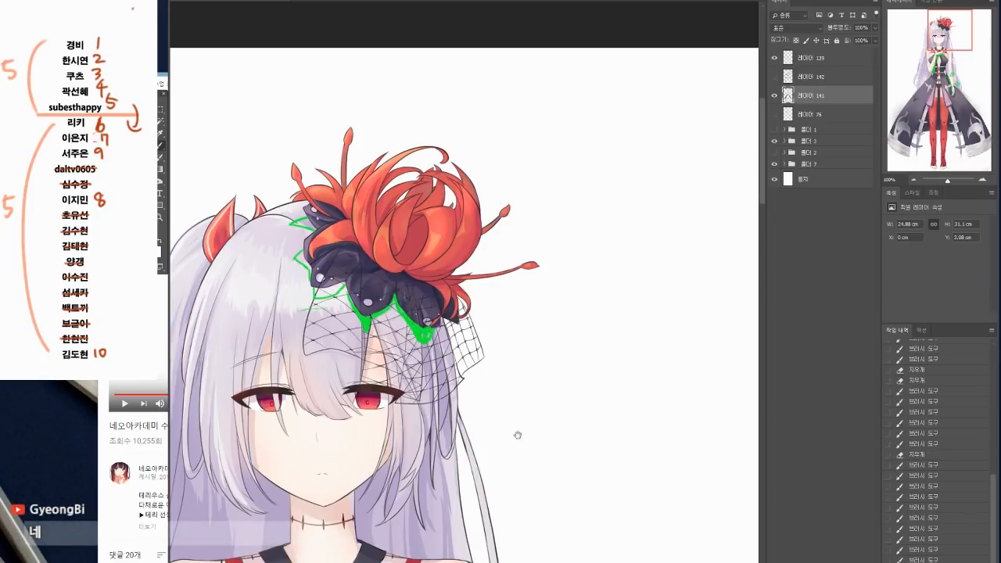
Step: Circle in green the two spots at the hips where the overskirt opens, and undo the circles
drag(521, 430, 562, 356)
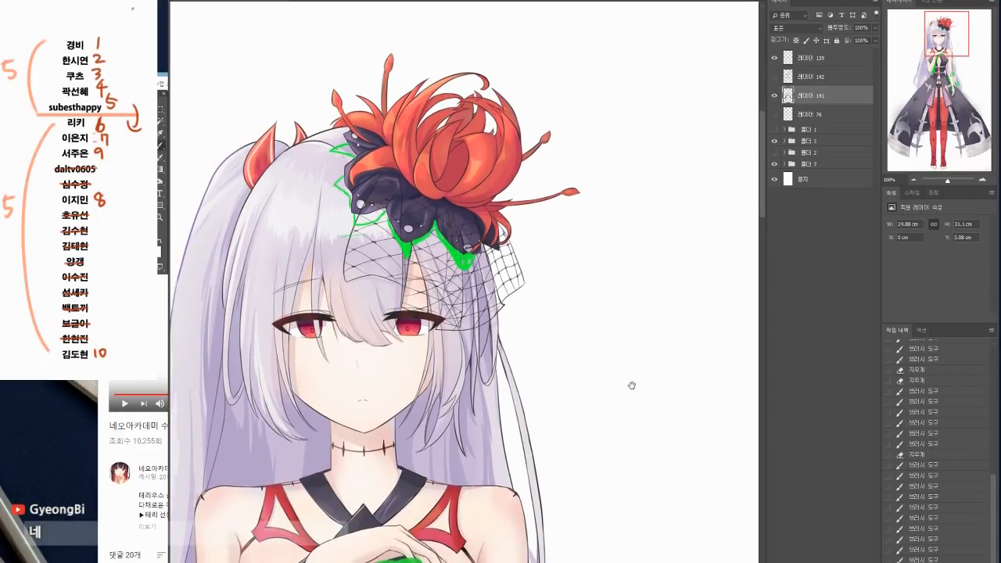
drag(631, 384, 634, 335)
click(913, 180)
click(913, 179)
drag(570, 542, 553, 230)
mouse_move(545, 312)
mouse_down()
mouse_move(554, 258)
mouse_move(569, 254)
mouse_up()
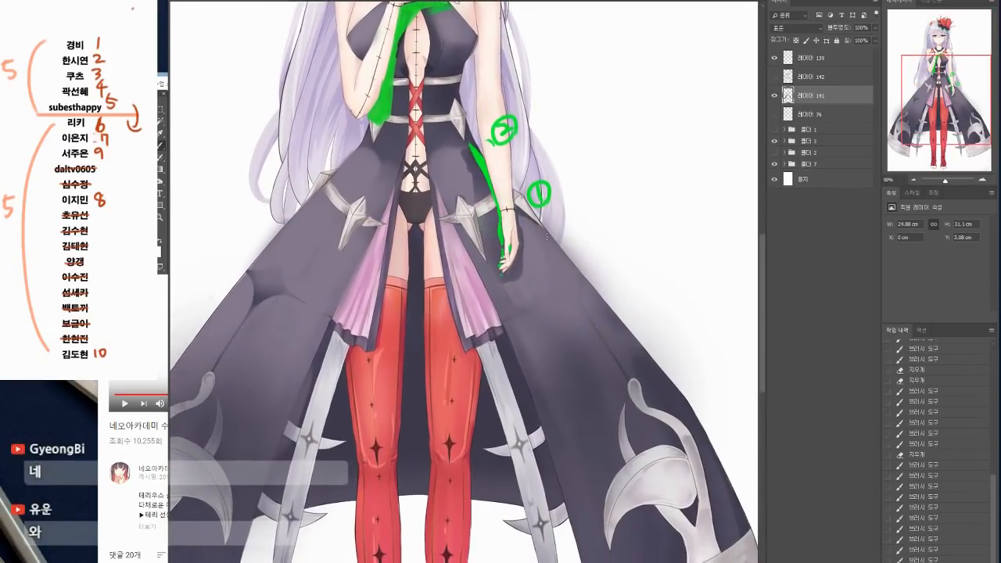
drag(375, 237, 339, 311)
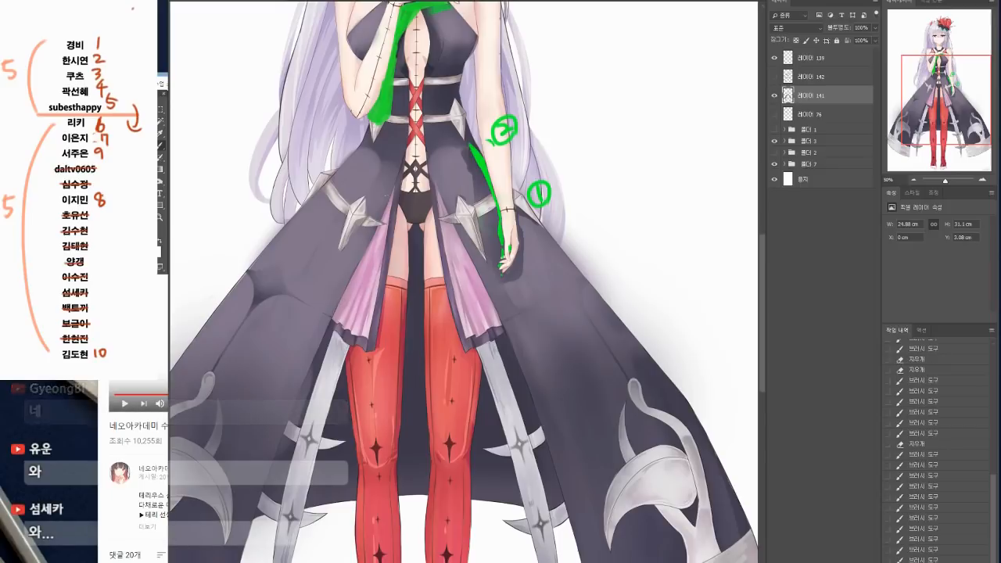
mouse_move(395, 208)
mouse_down()
mouse_move(381, 182)
mouse_move(398, 202)
mouse_move(430, 204)
mouse_up()
key(ctrl+z)
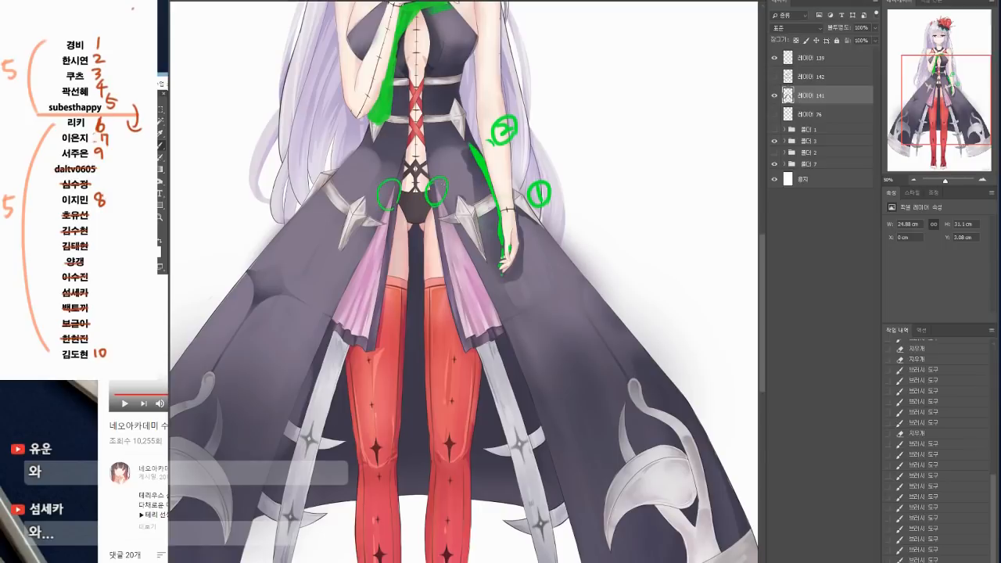
key(ctrl+z)
key(ctrl+z)
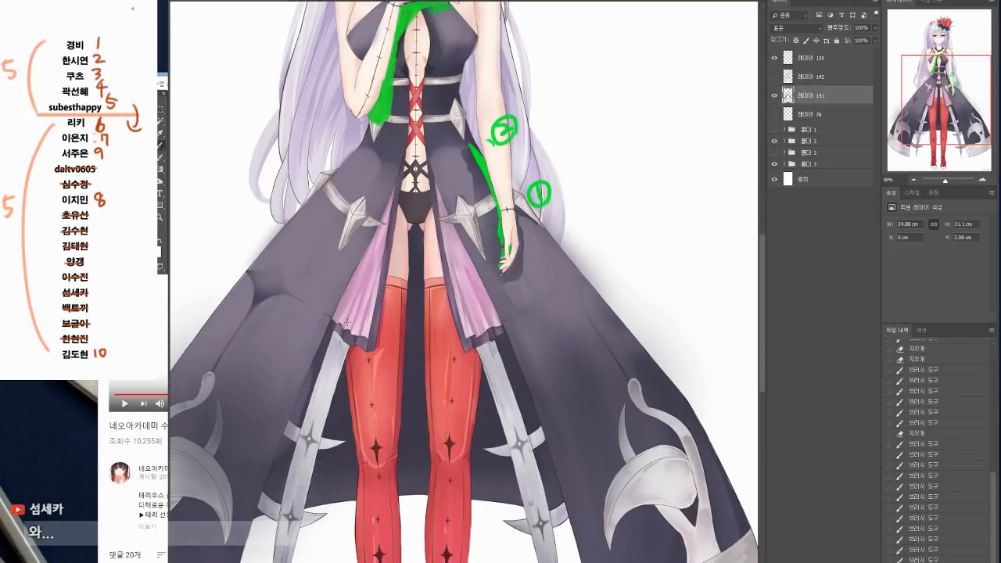
Step: Paint a green cast shadow along the overskirt's edge beside the raised-arm side's pink frill, widening it towards the hem
drag(336, 284, 341, 327)
key(ctrl+z)
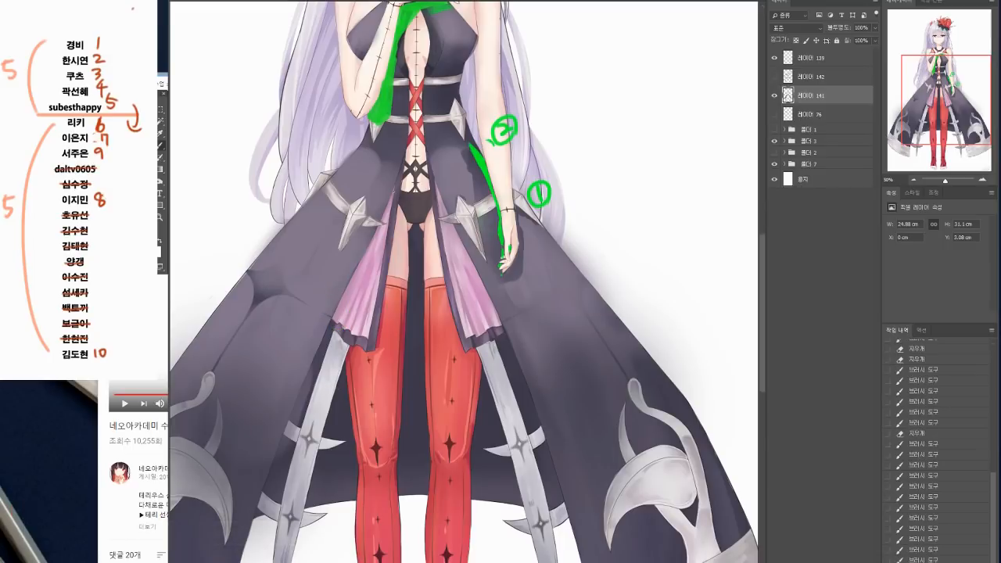
drag(392, 196, 364, 258)
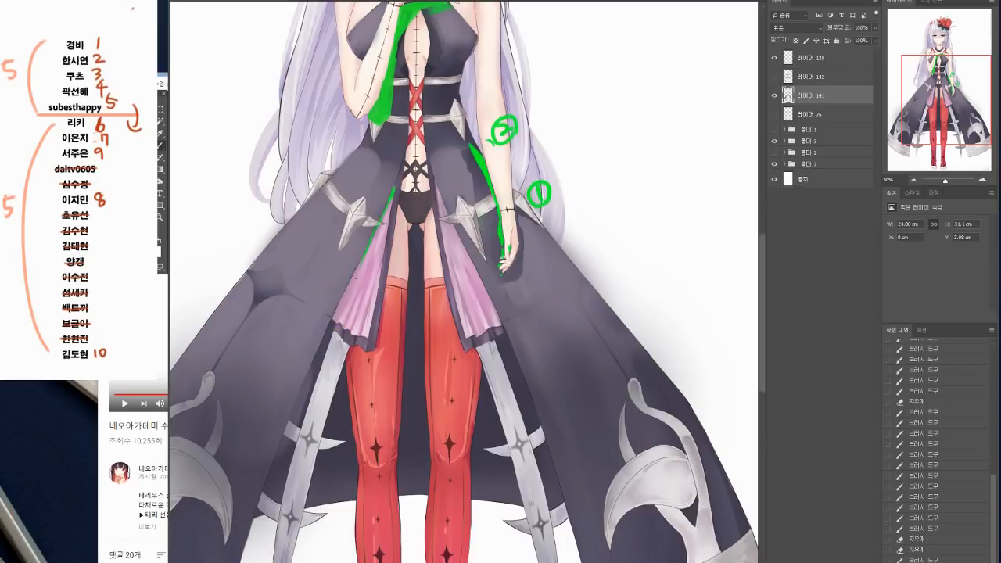
drag(349, 297, 340, 341)
drag(379, 227, 341, 311)
drag(357, 268, 334, 336)
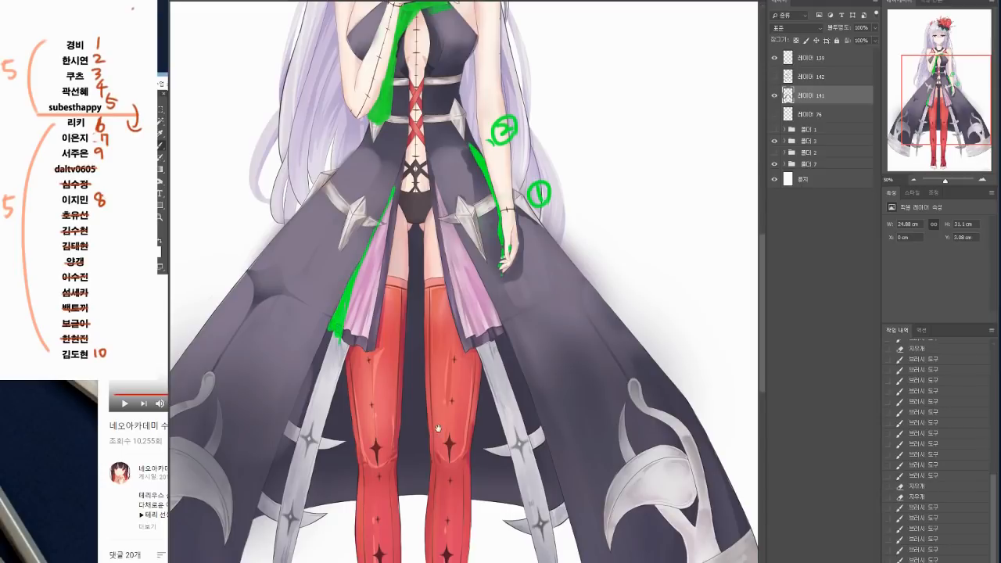
Step: Paint the pink frill's green cast shadow along its inner edge and below its hem on the red stocking
drag(439, 429, 428, 454)
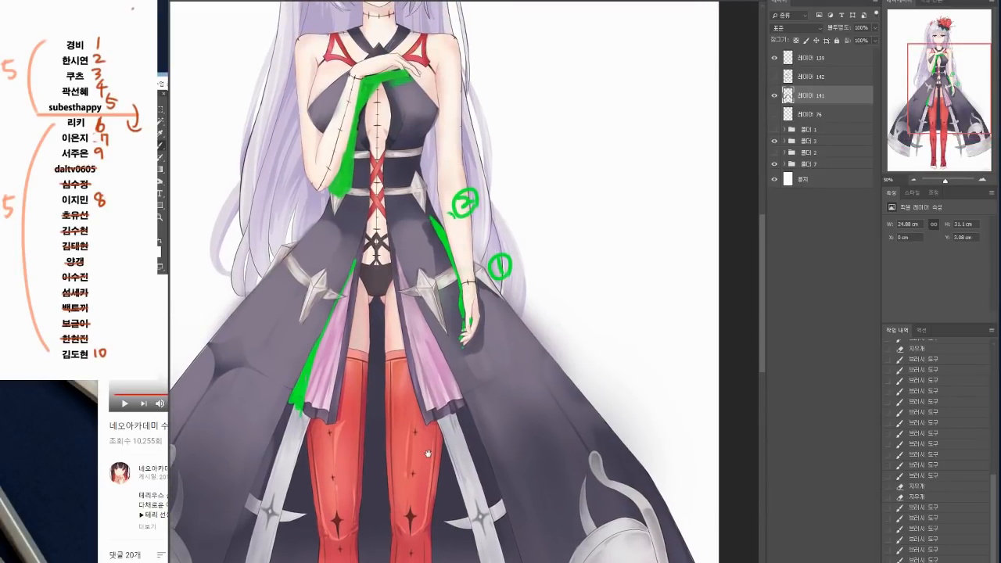
drag(428, 454, 440, 341)
mouse_move(361, 234)
mouse_down()
mouse_move(352, 319)
mouse_move(332, 317)
mouse_move(353, 319)
mouse_move(327, 311)
mouse_up()
key(ctrl+z)
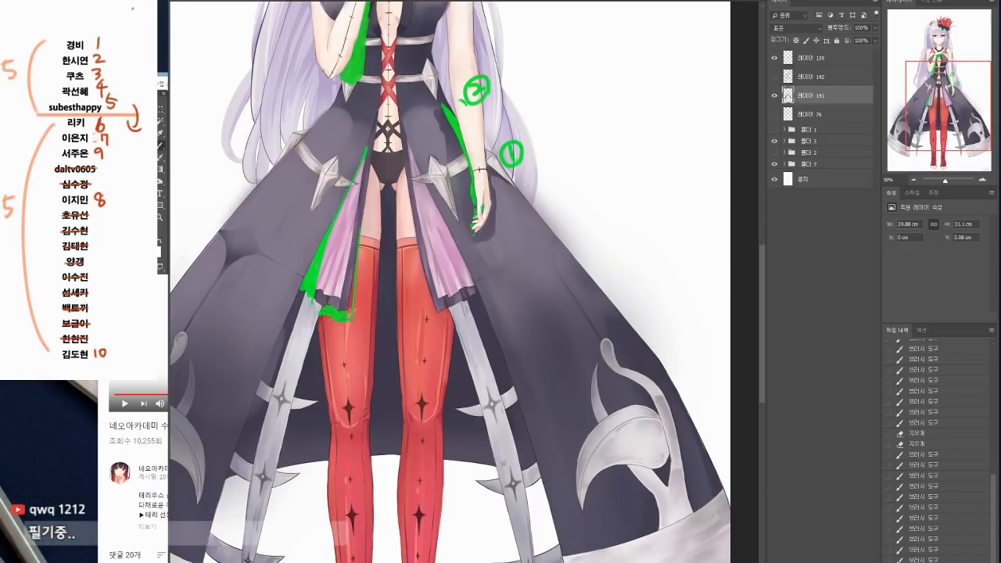
drag(354, 298, 351, 317)
Step: Draw a curved green double arrow across the shaded thigh and reshape the shadow's lower edge to follow that curve
drag(430, 364, 436, 344)
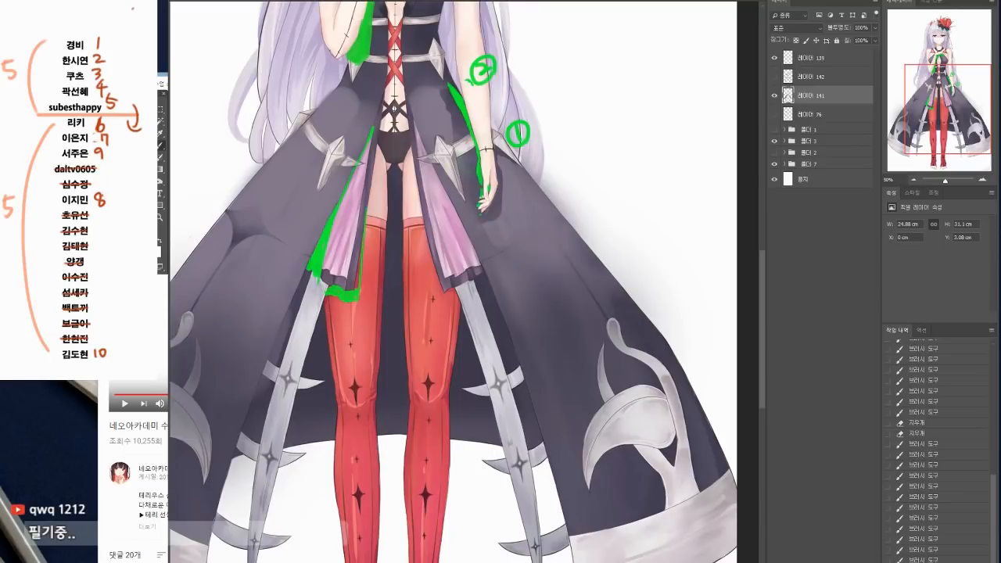
mouse_move(324, 317)
mouse_down()
mouse_move(343, 323)
mouse_move(377, 314)
mouse_up()
mouse_move(370, 311)
mouse_down()
mouse_move(380, 312)
mouse_move(377, 327)
mouse_up()
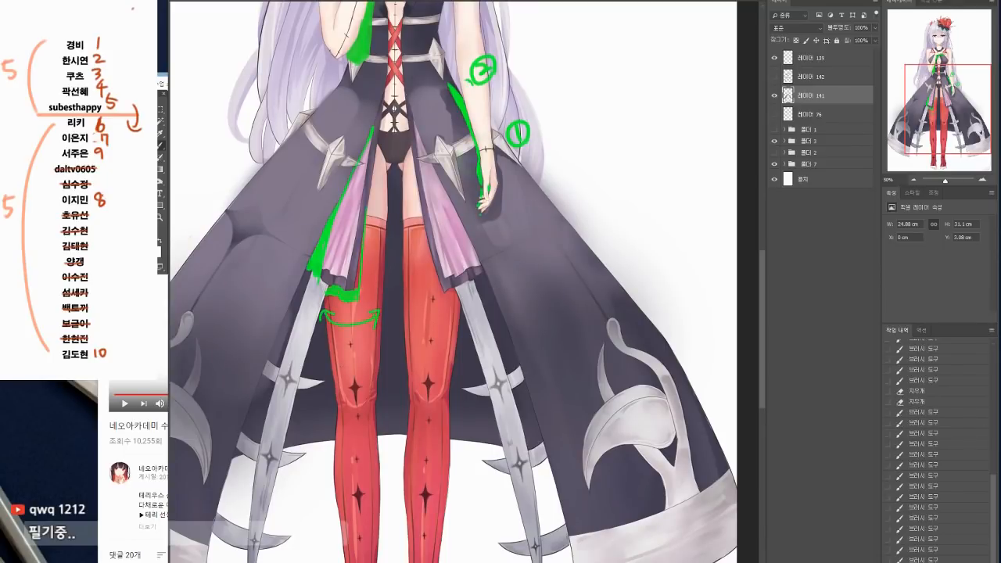
click(325, 296)
drag(336, 300, 349, 289)
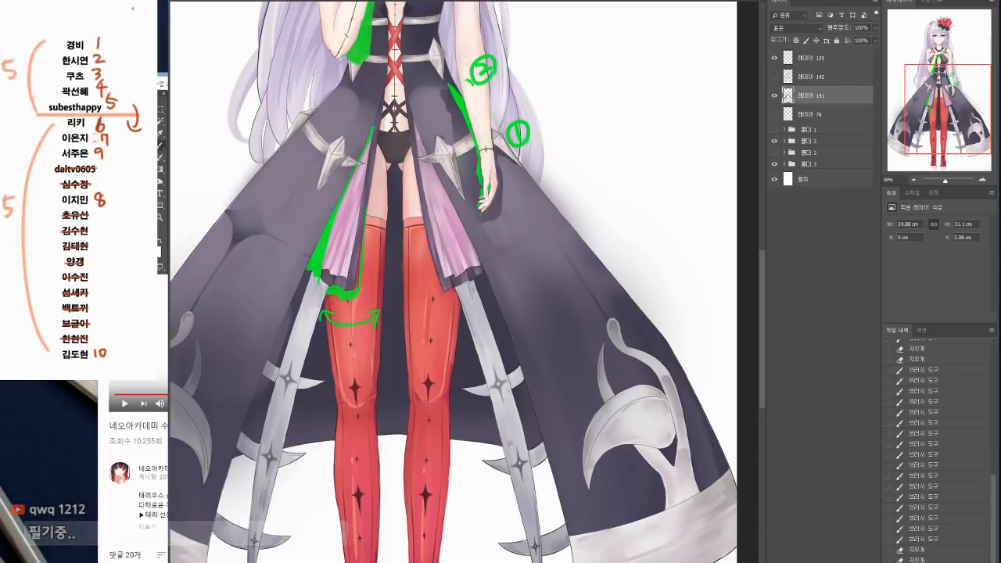
Step: Paint a matching green cast shadow of the other pink frill along its inner edge and hem on the second stocking
mouse_move(427, 239)
mouse_down()
mouse_move(438, 299)
mouse_move(436, 287)
mouse_move(438, 300)
mouse_move(451, 294)
mouse_move(458, 314)
mouse_move(460, 292)
mouse_up()
key(ctrl+z)
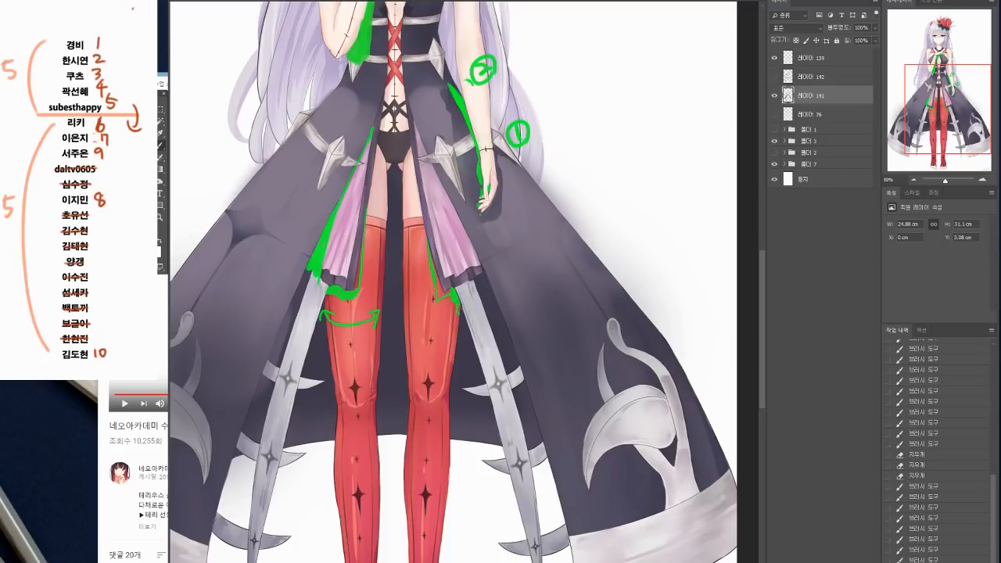
drag(457, 303, 458, 320)
drag(458, 310, 459, 322)
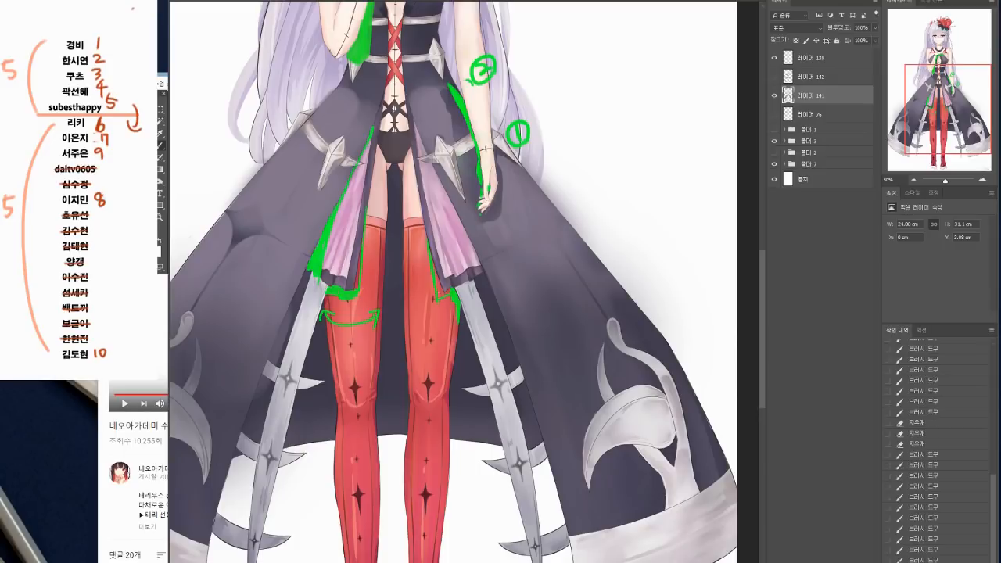
drag(432, 263, 440, 293)
Step: Bring the whole figure into view and add a new empty layer above the green annotation layer
drag(505, 388, 499, 347)
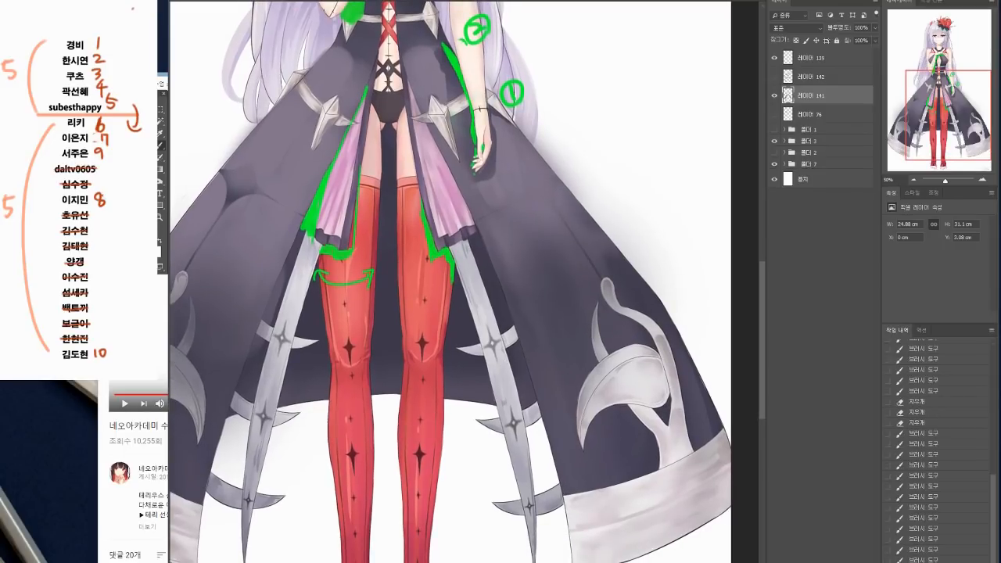
drag(534, 454, 530, 419)
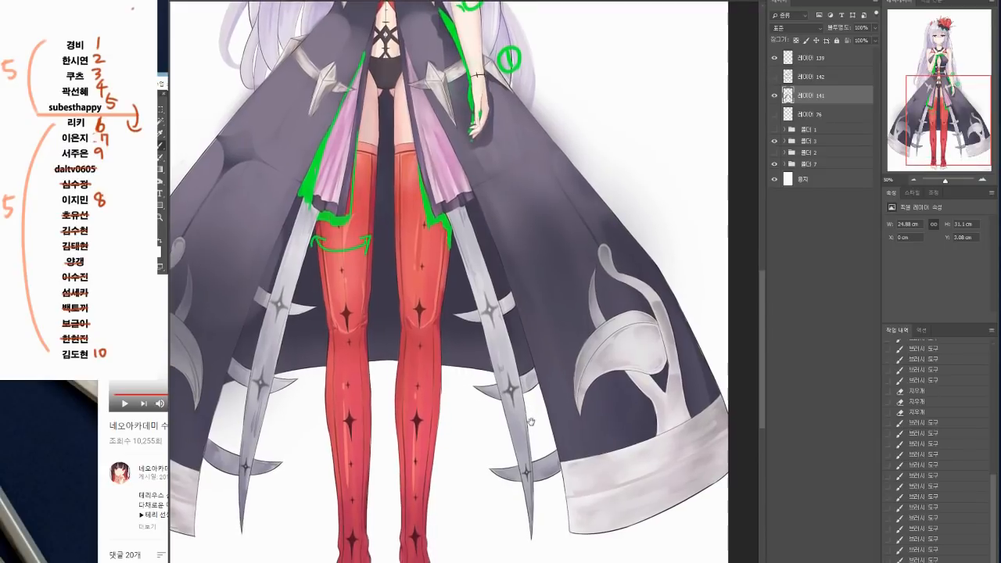
click(913, 180)
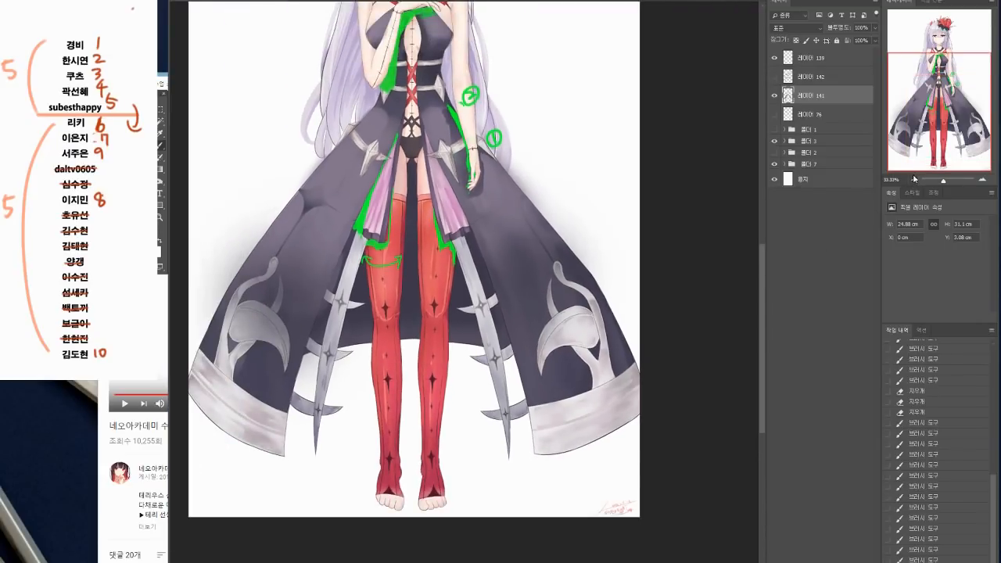
drag(630, 446, 632, 524)
drag(640, 382, 623, 485)
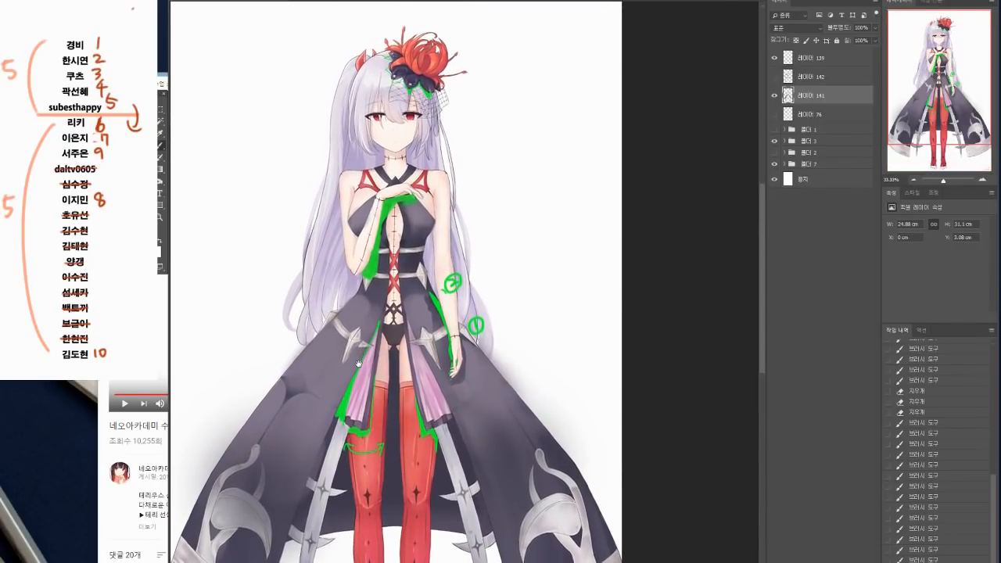
drag(361, 348, 341, 370)
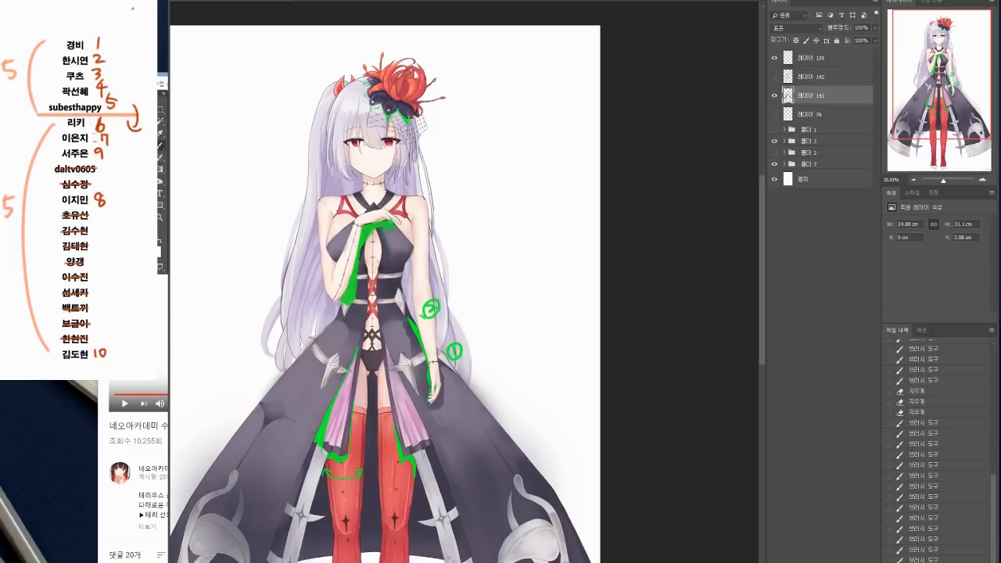
key(ctrl+shift+alt+n)
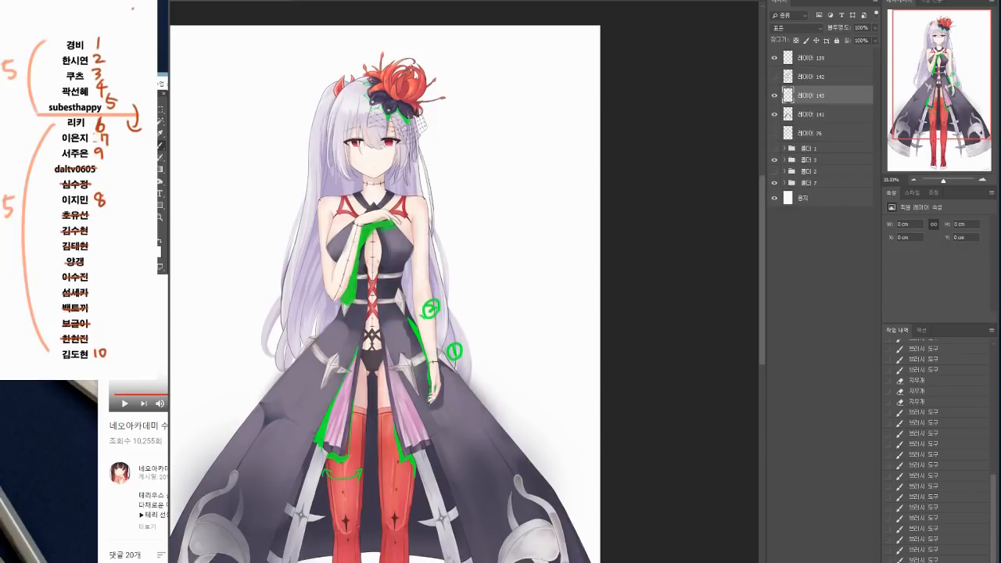
Step: Set the brush colour to magenta ff01e4, try a stroke beside the face, and undo it
click(158, 249)
click(692, 200)
mouse_move(696, 214)
mouse_down()
mouse_move(692, 222)
mouse_move(690, 211)
mouse_up()
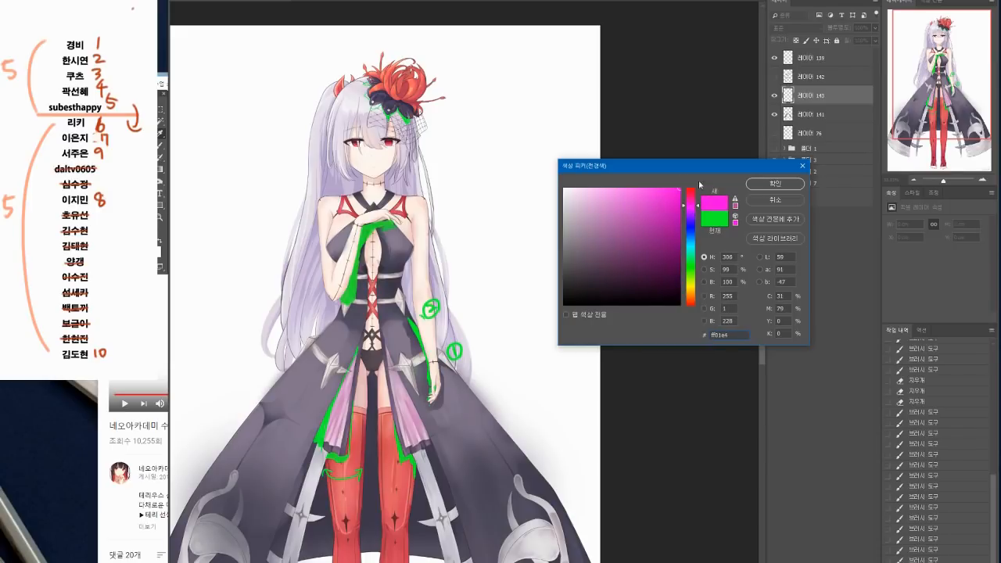
click(775, 184)
mouse_move(321, 166)
mouse_down()
mouse_move(332, 196)
mouse_move(354, 186)
mouse_up()
key(ctrl+z)
Step: Sample the green from the circled 1 and draw a V-shaped shadow line under the chin on the neck
scroll(469, 358, down, 1)
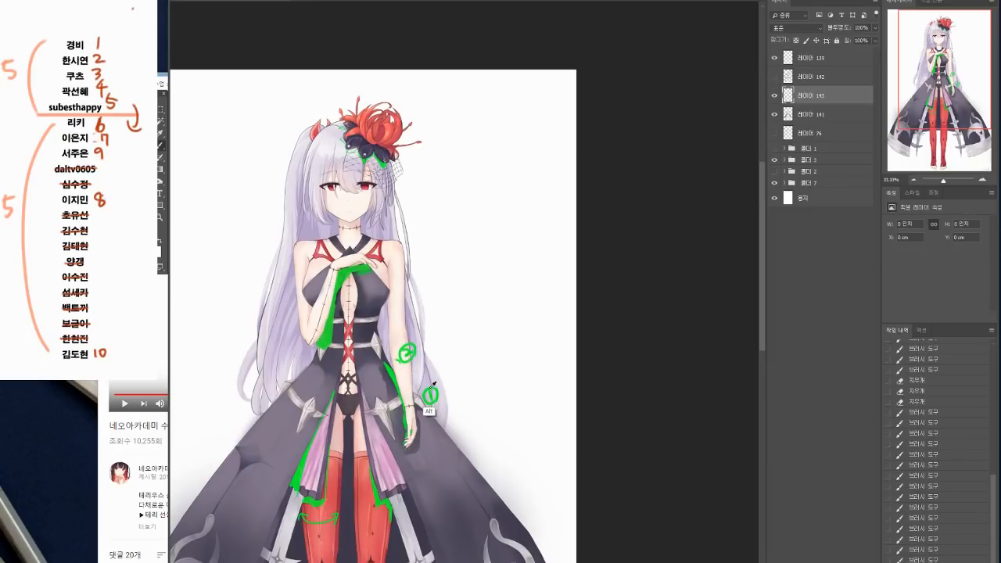
scroll(434, 377, up, 3)
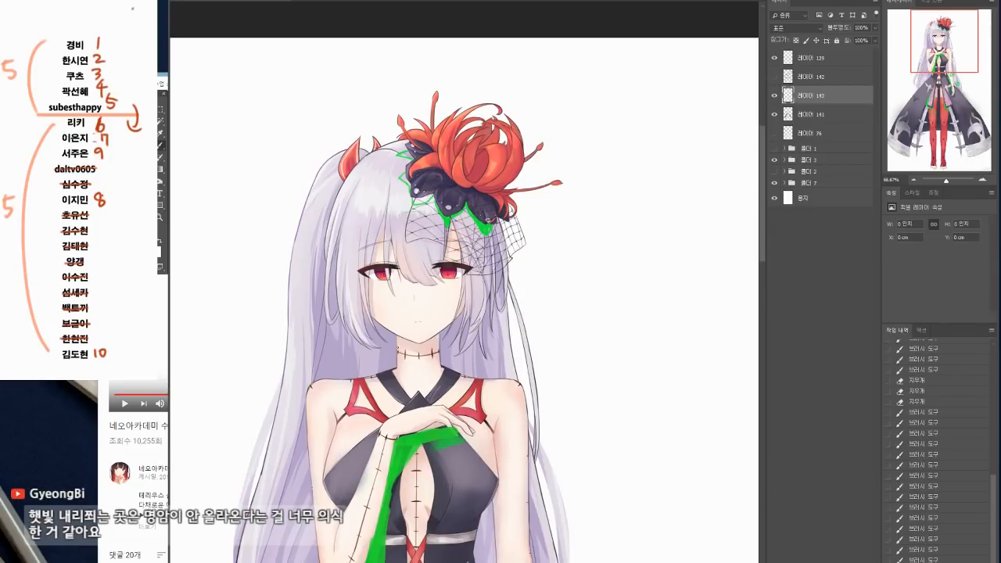
mouse_move(398, 349)
mouse_down()
mouse_move(421, 361)
mouse_move(439, 345)
mouse_up()
key(ctrl+z)
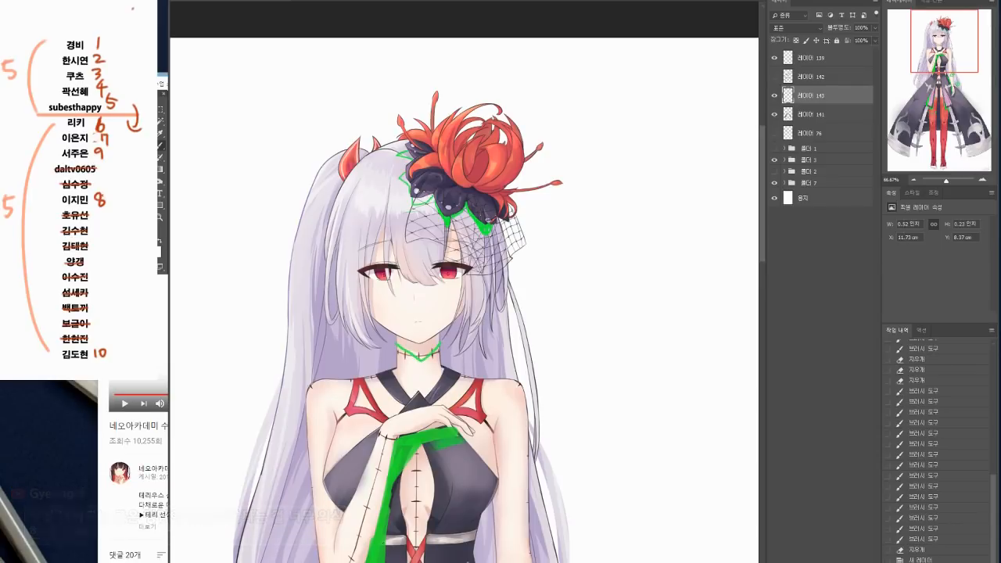
Step: Rework the neck mark into a filled green cast shadow below the chin and clean up its edge
mouse_move(396, 352)
mouse_down()
mouse_move(424, 357)
mouse_move(440, 345)
mouse_move(422, 352)
mouse_move(431, 355)
mouse_move(438, 333)
mouse_up()
key(ctrl+z)
key(e)
key(b)
key(e)
drag(473, 332, 480, 327)
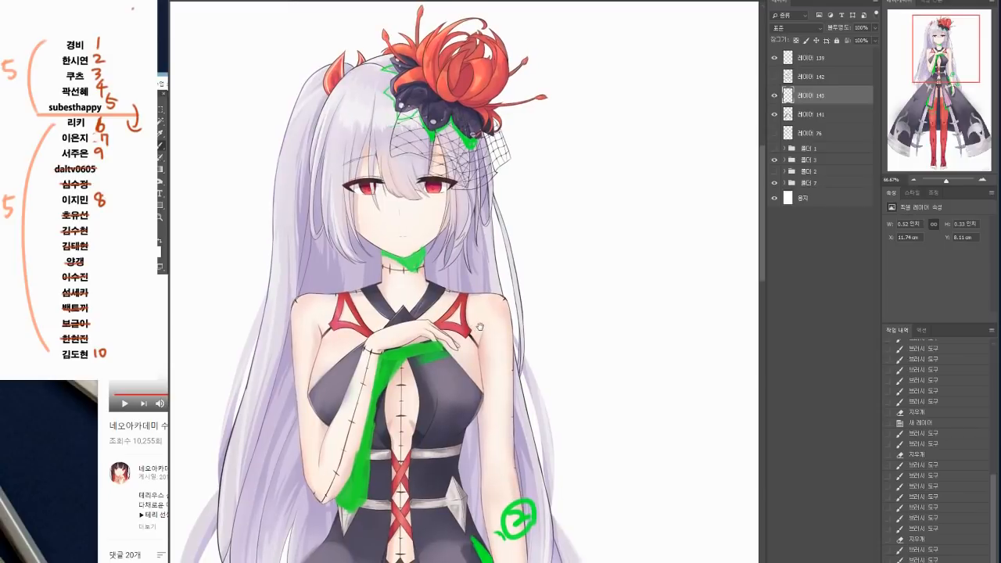
drag(513, 376, 512, 380)
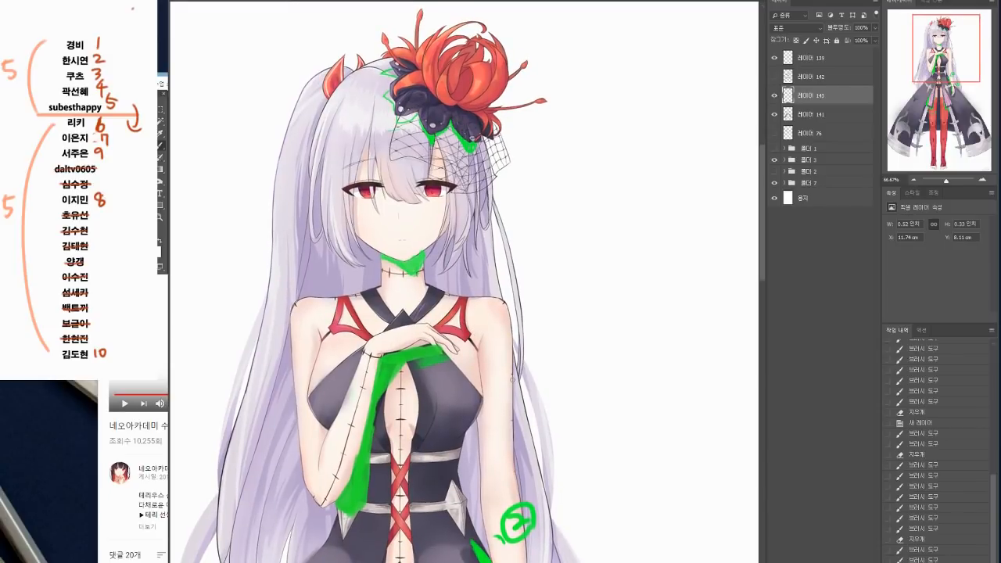
click(914, 179)
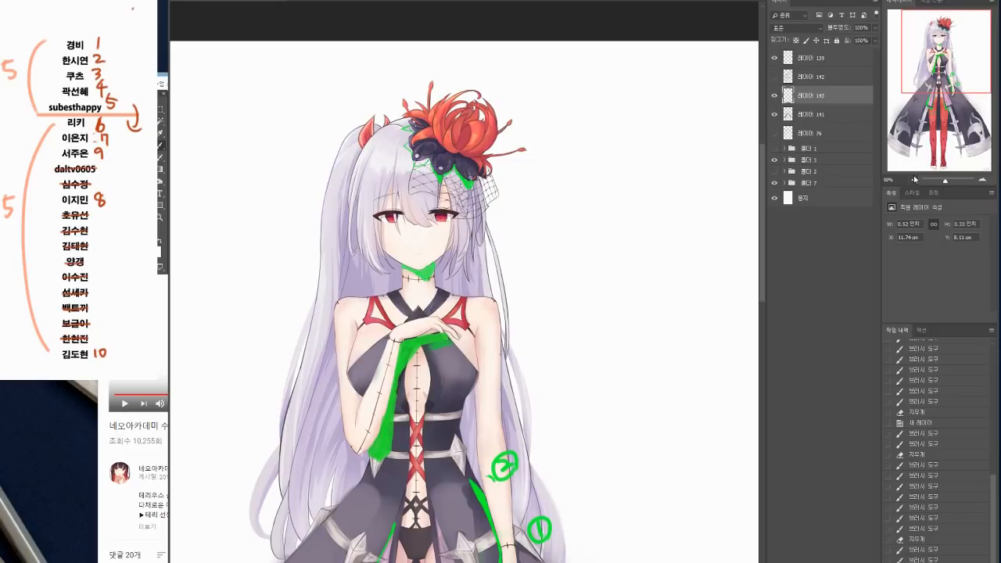
Step: Touch up the green chin shadow and add a short green shadow stroke on the hair under the flower ornament
drag(435, 255, 432, 249)
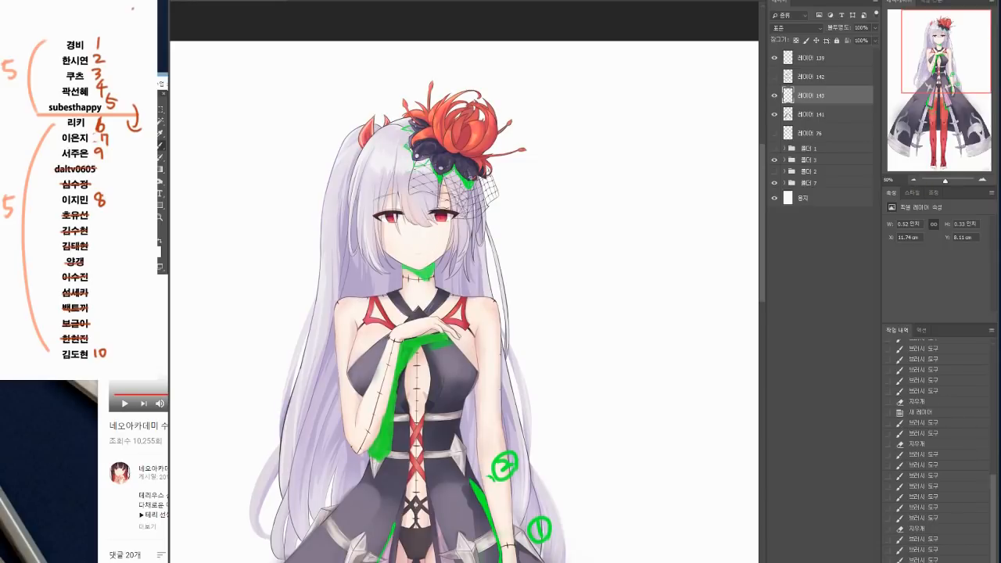
drag(423, 164, 432, 162)
scroll(443, 201, down, 3)
scroll(442, 200, down, 1)
Step: Change the brush colour to magenta and fill the downward-facing lower half of the bust
click(156, 249)
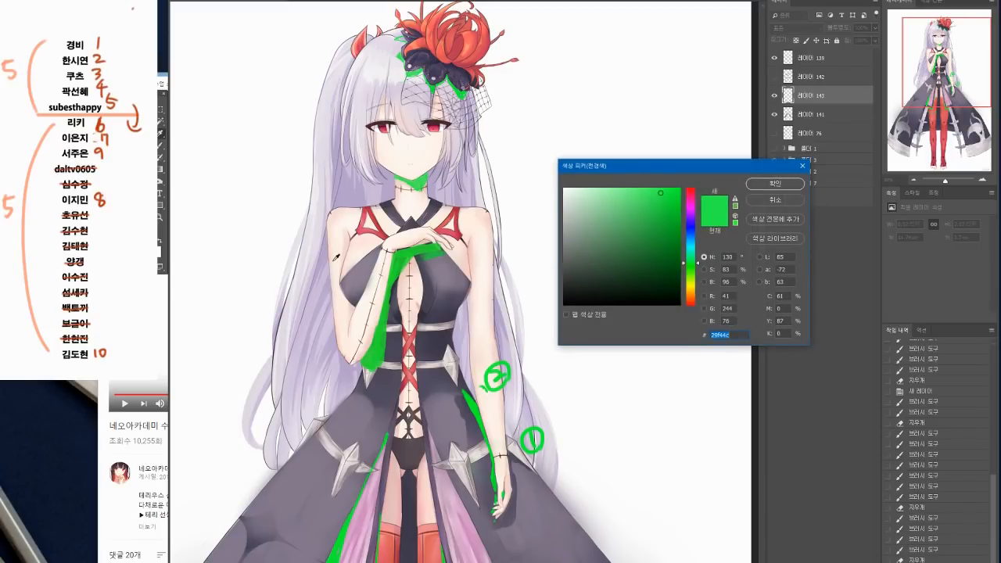
drag(692, 216, 694, 207)
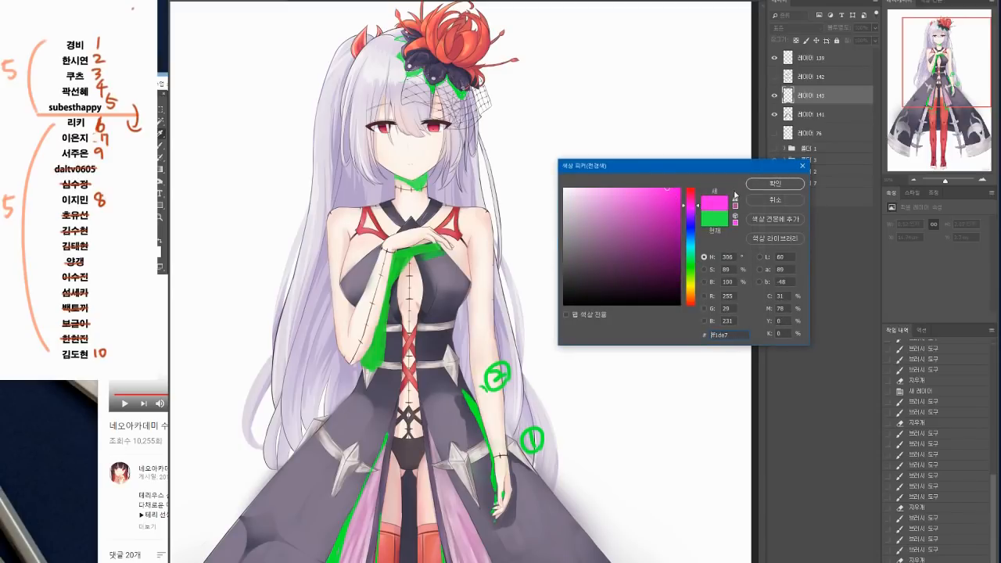
click(774, 183)
click(912, 180)
click(913, 179)
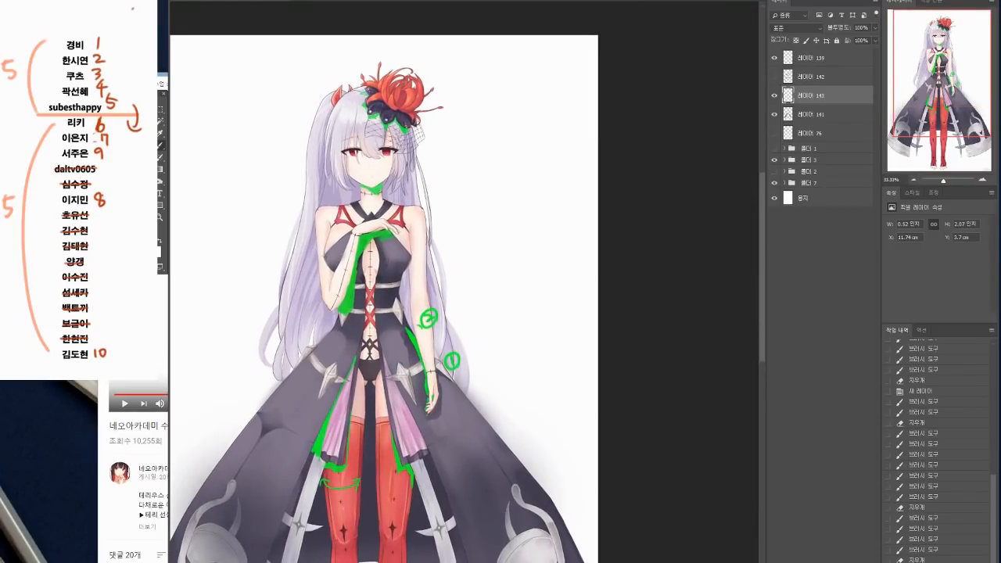
drag(342, 258, 413, 259)
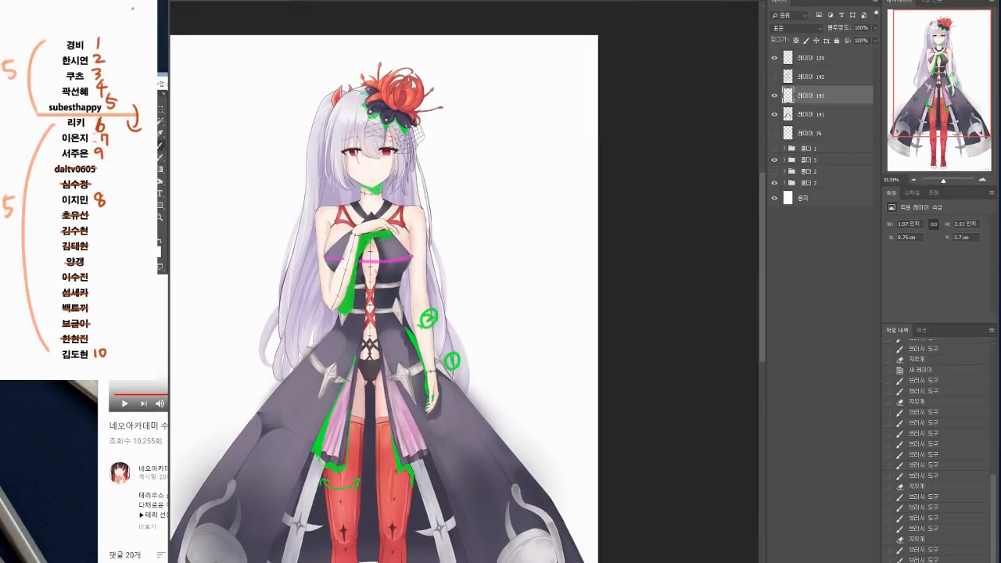
mouse_move(325, 257)
mouse_down()
mouse_move(362, 281)
mouse_move(395, 281)
mouse_move(391, 271)
mouse_move(368, 269)
mouse_move(378, 266)
mouse_up()
drag(453, 392, 439, 412)
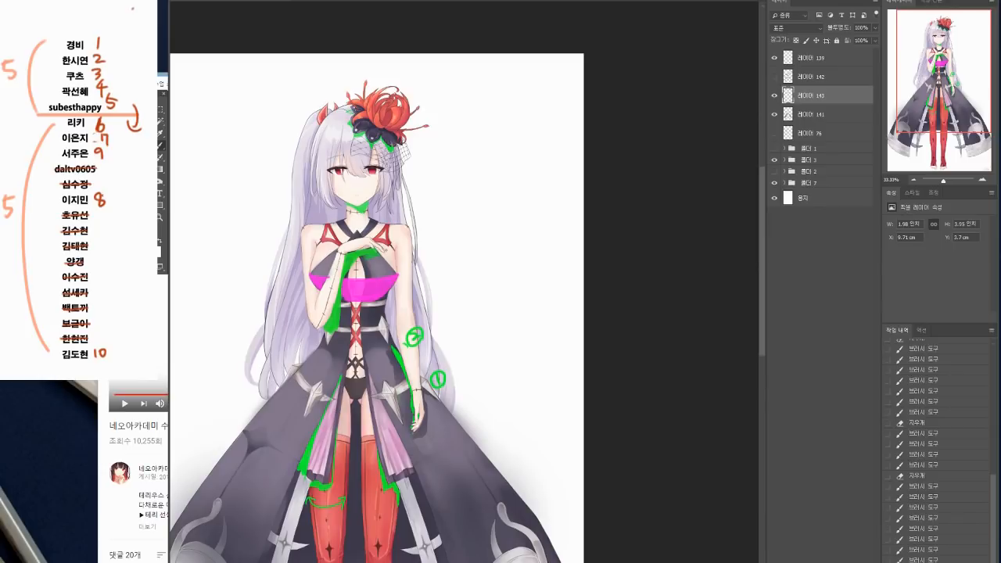
Step: Sample the green from the chin shadow and paint a cast shadow across the waist just below the magenta area
click(162, 245)
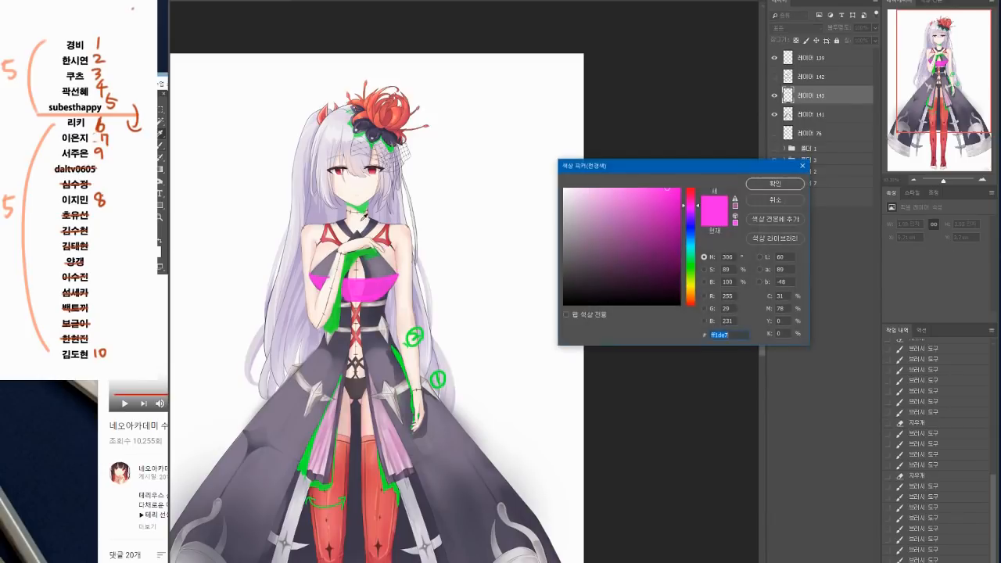
click(364, 207)
click(764, 186)
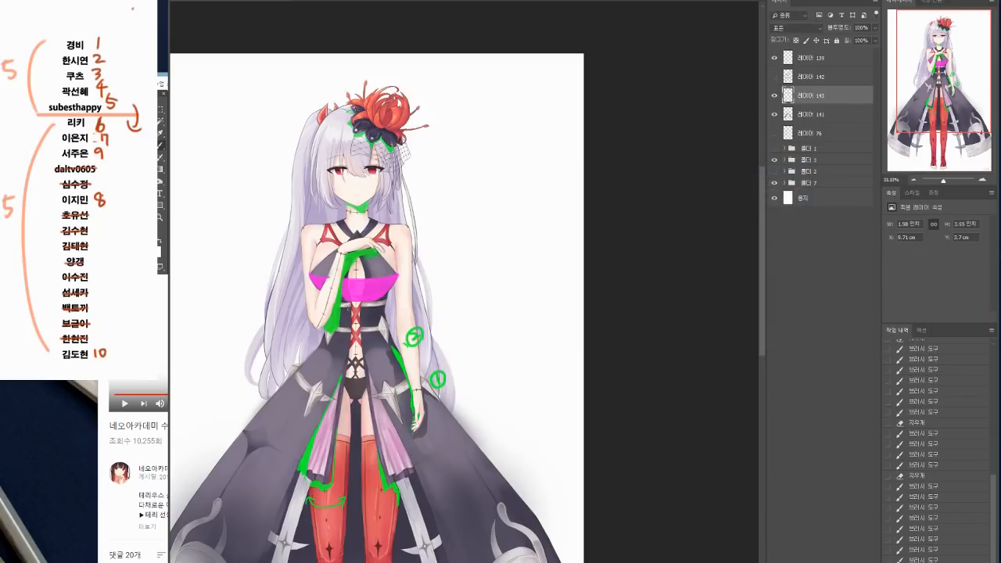
mouse_move(340, 310)
mouse_down()
mouse_move(386, 311)
mouse_move(371, 303)
mouse_move(385, 299)
mouse_move(385, 308)
mouse_move(341, 303)
mouse_move(380, 313)
mouse_up()
drag(383, 311, 380, 312)
drag(384, 309, 382, 311)
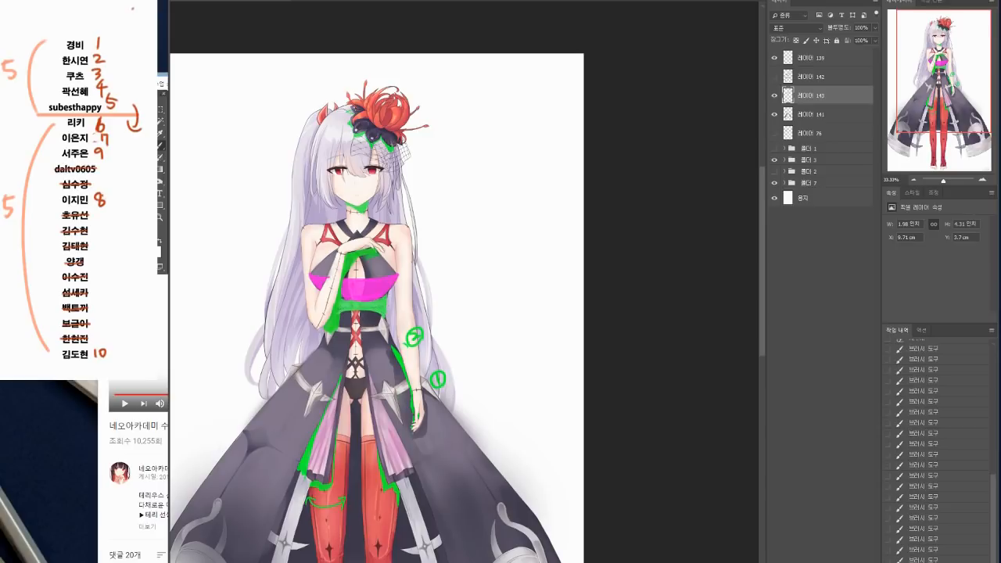
scroll(447, 514, down, 2)
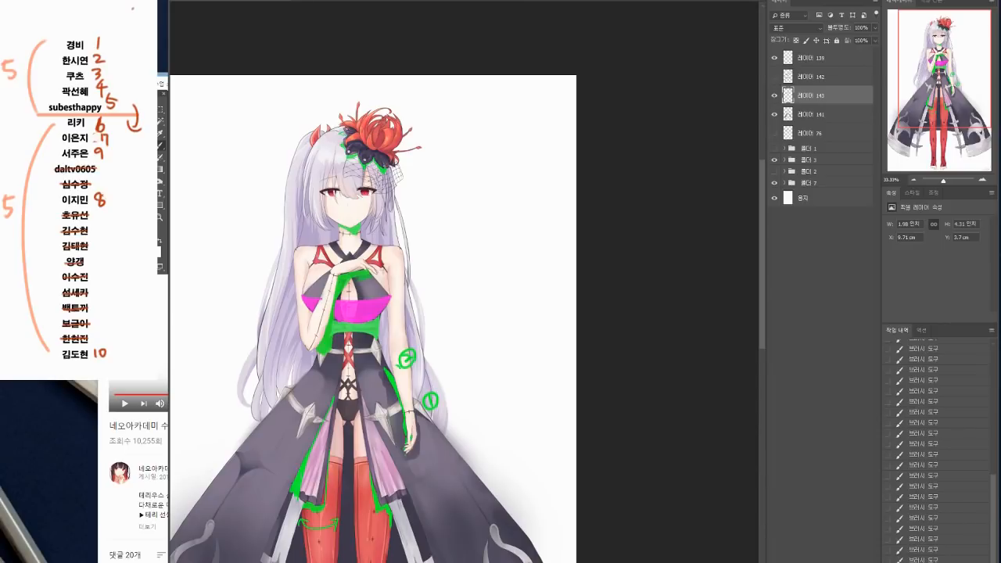
Step: Switch the brush colour back to magenta and mark the knees and the bend lines across both skirt panels
click(155, 247)
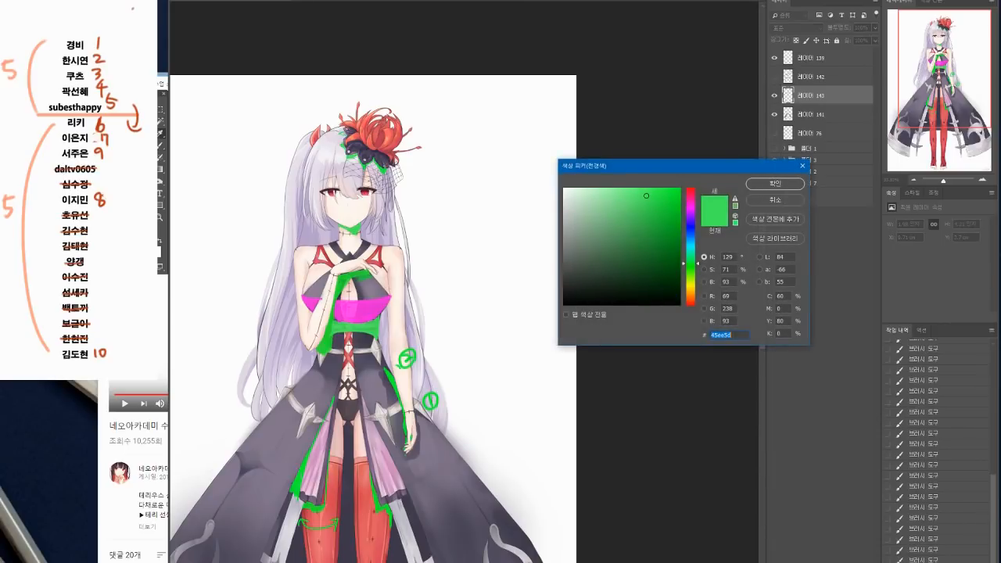
click(691, 210)
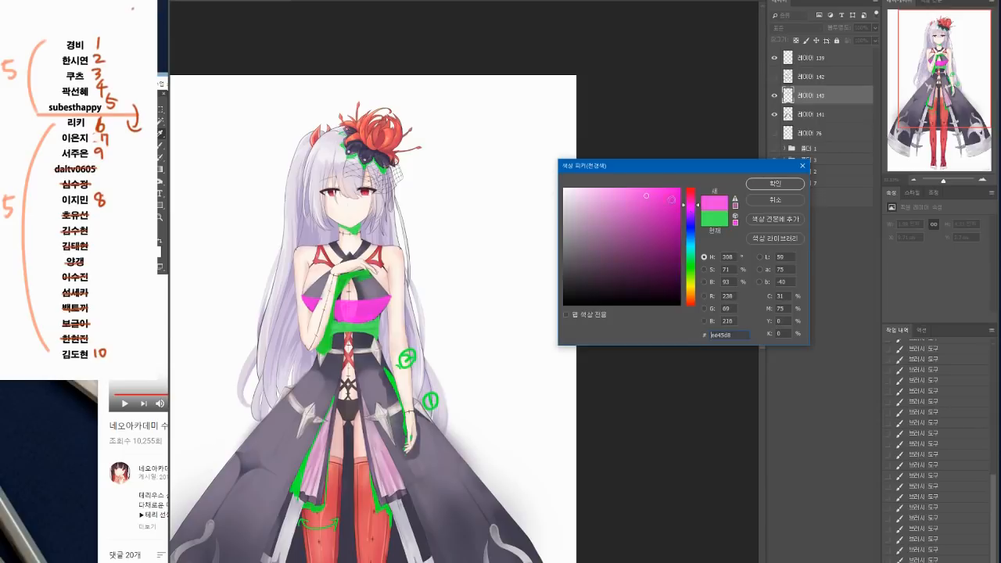
click(774, 183)
scroll(498, 341, down, 2)
drag(498, 341, 497, 343)
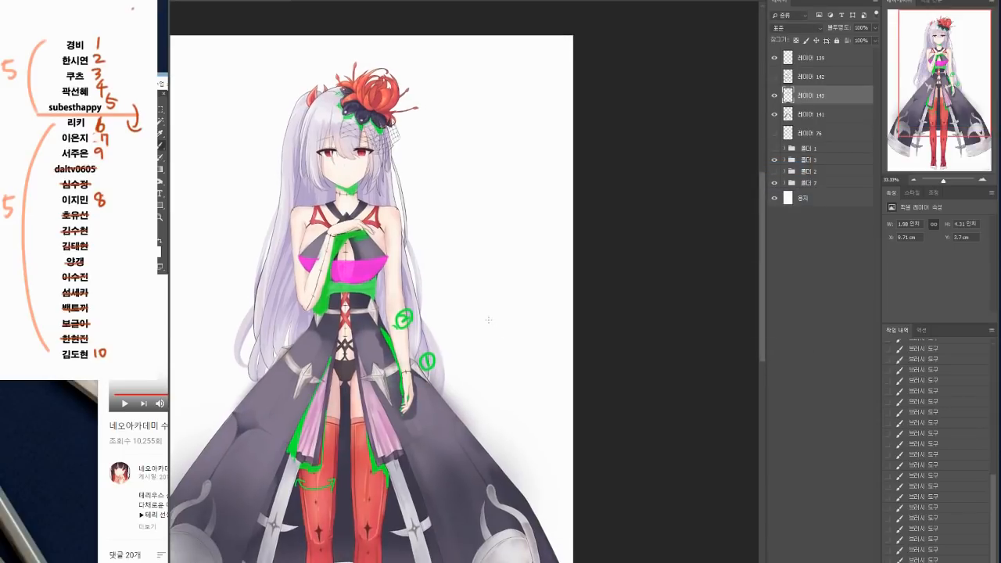
drag(421, 366, 406, 217)
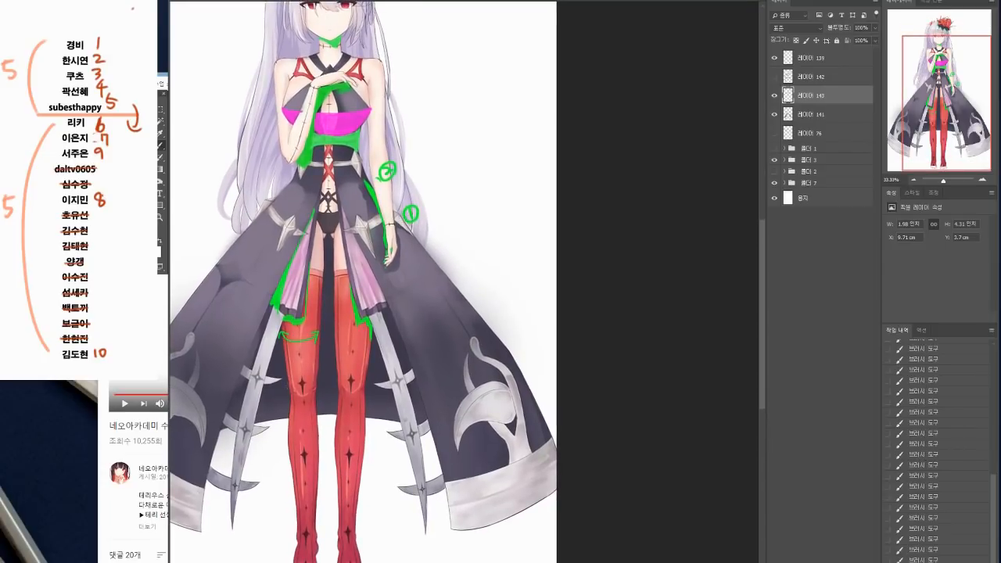
drag(290, 382, 298, 412)
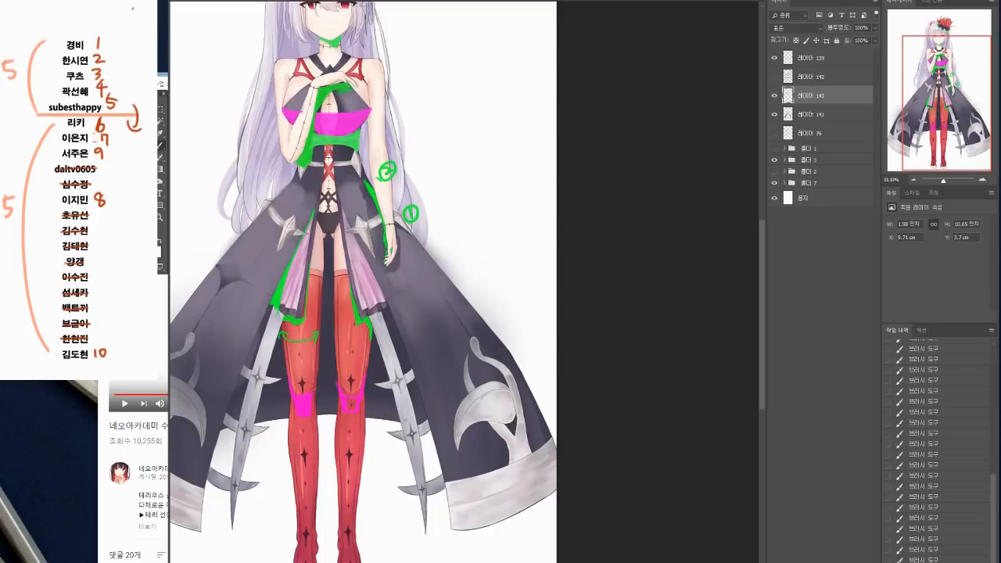
mouse_move(405, 443)
mouse_down()
mouse_move(436, 366)
mouse_move(455, 410)
mouse_up()
drag(237, 263, 232, 292)
drag(462, 335, 516, 327)
drag(532, 311, 539, 294)
Step: Outline the skirt panels' side edges, the inner back cloth between the legs and the pale hems in magenta
drag(193, 332, 171, 387)
drag(275, 363, 235, 498)
mouse_move(317, 278)
mouse_down()
mouse_move(274, 398)
mouse_move(335, 383)
mouse_move(335, 347)
mouse_move(338, 383)
mouse_up()
mouse_move(372, 210)
mouse_down()
mouse_move(366, 378)
mouse_move(386, 377)
mouse_move(383, 225)
mouse_move(384, 384)
mouse_up()
mouse_move(424, 307)
mouse_down()
mouse_move(421, 350)
mouse_move(456, 389)
mouse_move(449, 315)
mouse_move(475, 391)
mouse_move(462, 335)
mouse_move(495, 454)
mouse_up()
drag(539, 299, 604, 422)
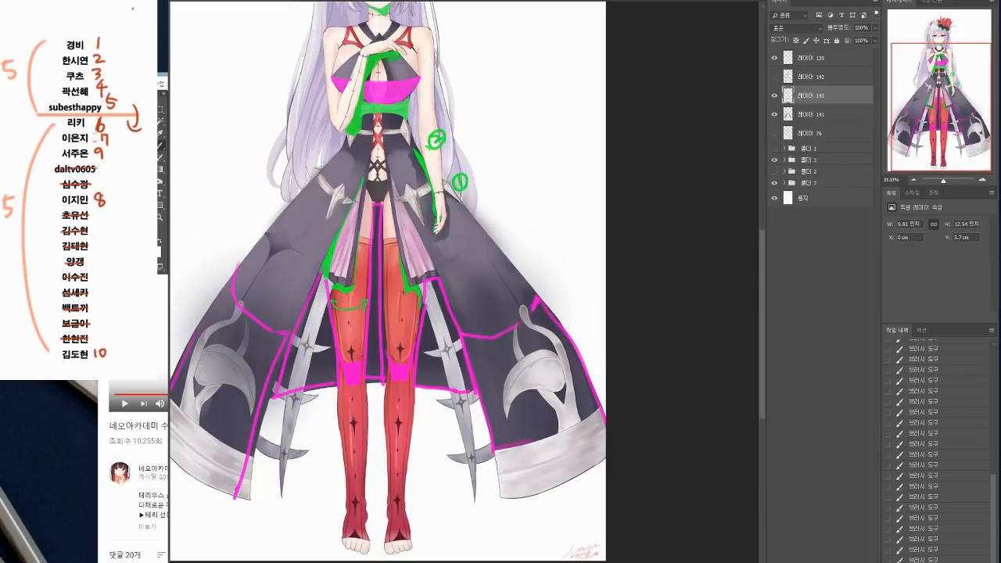
drag(607, 456, 500, 503)
drag(493, 452, 501, 502)
drag(461, 473, 491, 468)
drag(190, 441, 279, 495)
Step: Draw a magenta line down the side hair and a tilted box with two direction arrows beside the head
mouse_move(545, 216)
mouse_down()
mouse_move(456, 318)
mouse_move(406, 406)
mouse_move(435, 371)
mouse_up()
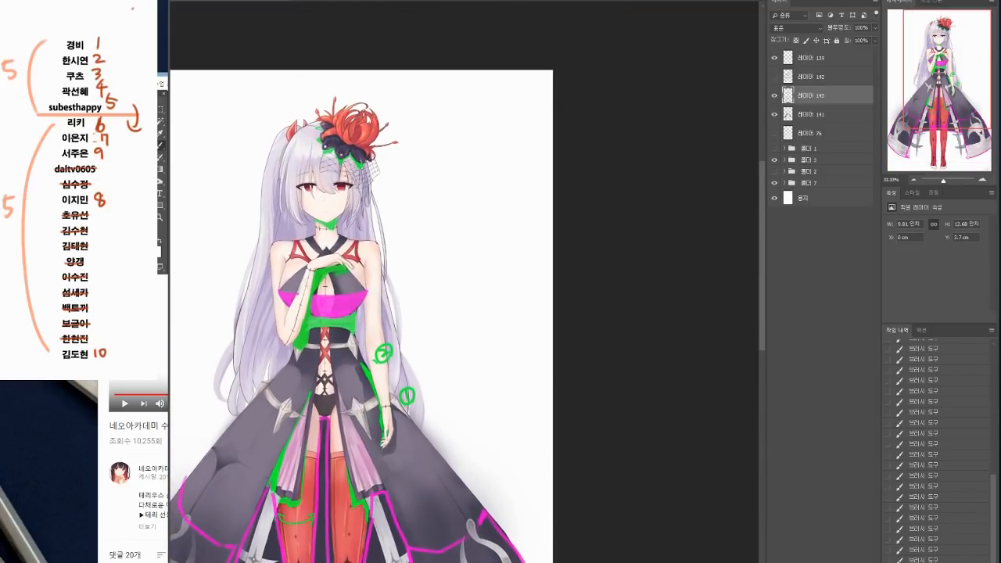
drag(285, 178, 277, 237)
mouse_move(211, 162)
mouse_down()
mouse_move(188, 199)
mouse_move(240, 199)
mouse_up()
mouse_move(210, 163)
mouse_down()
mouse_move(257, 163)
mouse_move(210, 233)
mouse_move(245, 235)
mouse_up()
drag(235, 200, 246, 236)
drag(196, 148, 184, 164)
mouse_move(181, 166)
mouse_down()
mouse_move(176, 182)
mouse_move(190, 176)
mouse_move(196, 237)
mouse_up()
drag(188, 222, 198, 225)
Step: Draw a magenta four-sided plane over the top of the hair to mark the upper surface of the head
drag(326, 406, 373, 491)
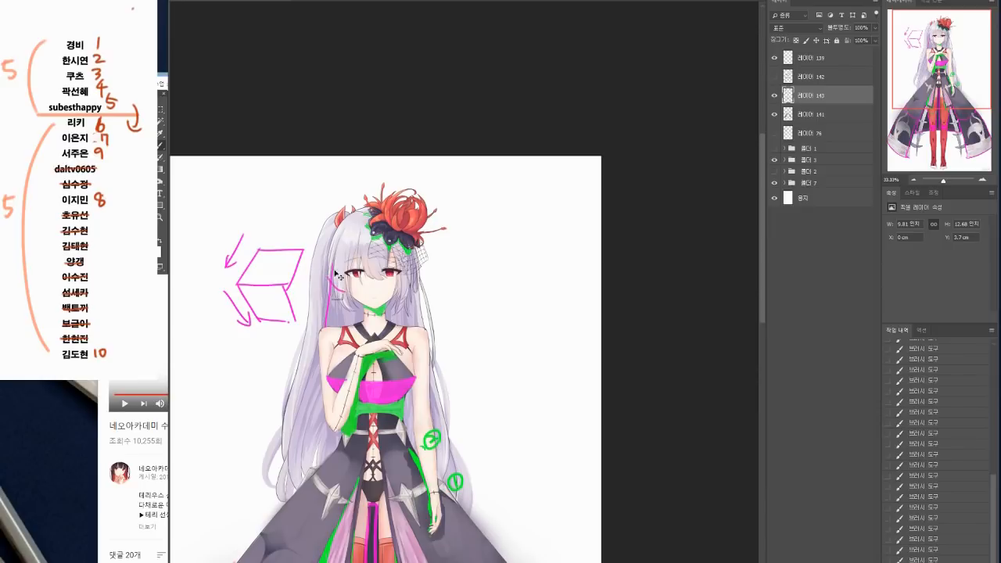
drag(328, 260, 333, 222)
drag(327, 254, 364, 252)
drag(344, 218, 370, 213)
drag(363, 253, 370, 235)
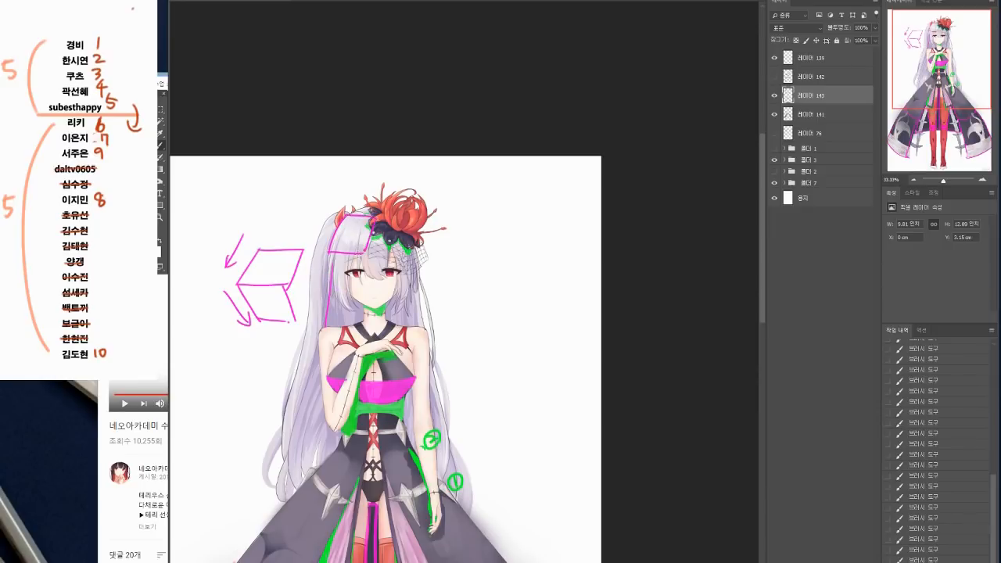
Step: Hatch the side locks on both sides of the face in magenta and add contour lines along the long hair
drag(329, 289, 353, 290)
mouse_move(397, 293)
mouse_down()
mouse_move(405, 315)
mouse_move(413, 293)
mouse_up()
mouse_move(333, 292)
mouse_down()
mouse_move(345, 308)
mouse_move(392, 314)
mouse_up()
mouse_move(405, 292)
mouse_down()
mouse_move(395, 315)
mouse_move(405, 312)
mouse_up()
mouse_move(470, 386)
mouse_down()
mouse_move(460, 321)
mouse_move(489, 297)
mouse_up()
mouse_move(338, 252)
mouse_down()
mouse_move(313, 353)
mouse_move(335, 352)
mouse_move(348, 372)
mouse_move(340, 296)
mouse_up()
drag(344, 337, 360, 351)
drag(451, 277, 465, 359)
drag(510, 388, 508, 435)
Step: Merge the magenta annotation layer into the green one below and compare the figure with and without the annotations
click(916, 178)
click(916, 178)
click(982, 179)
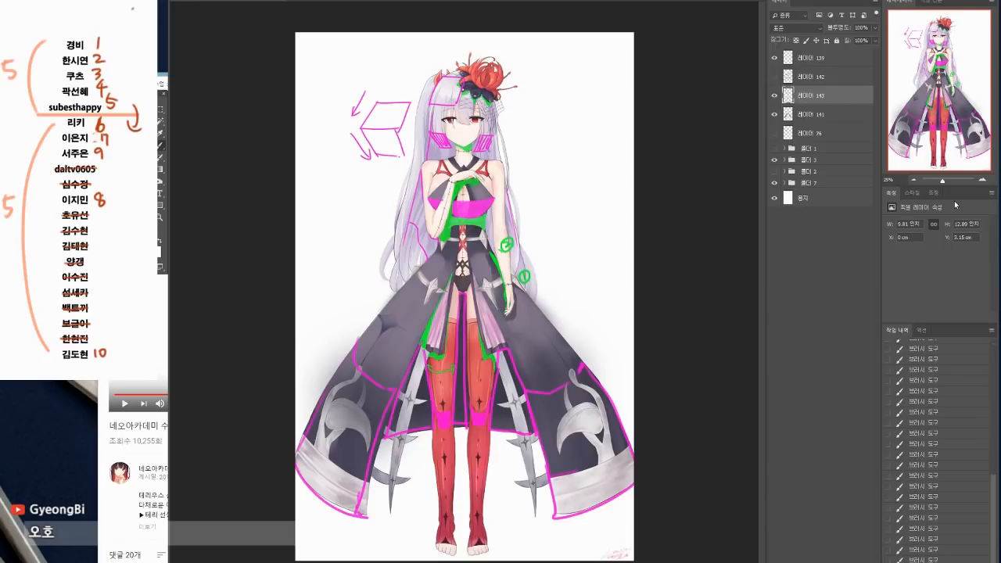
key(ctrl+e)
click(774, 95)
click(774, 95)
click(775, 96)
click(775, 97)
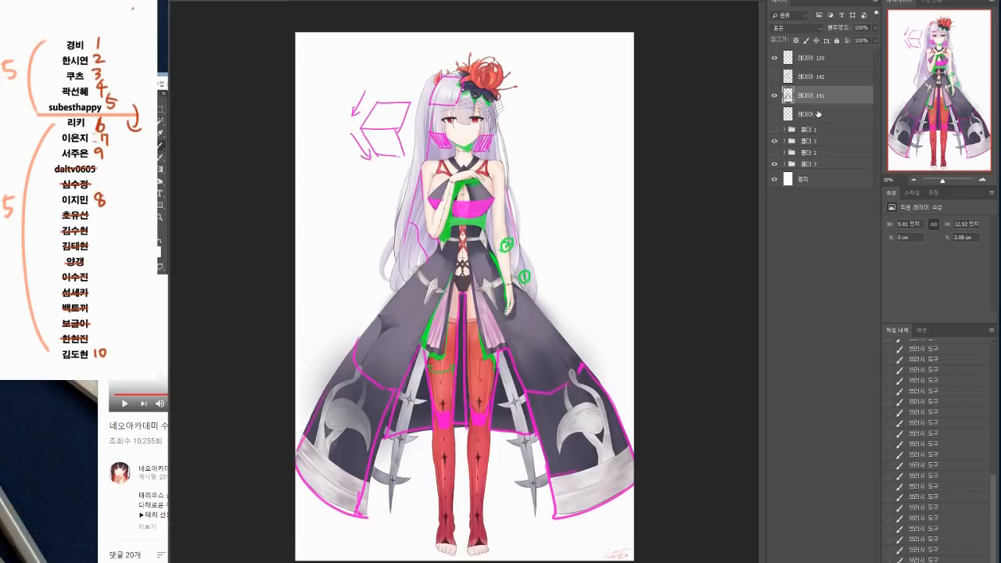
Step: Add a new empty layer beneath the merged annotation layer and set its blend mode to Overlay
click(818, 115)
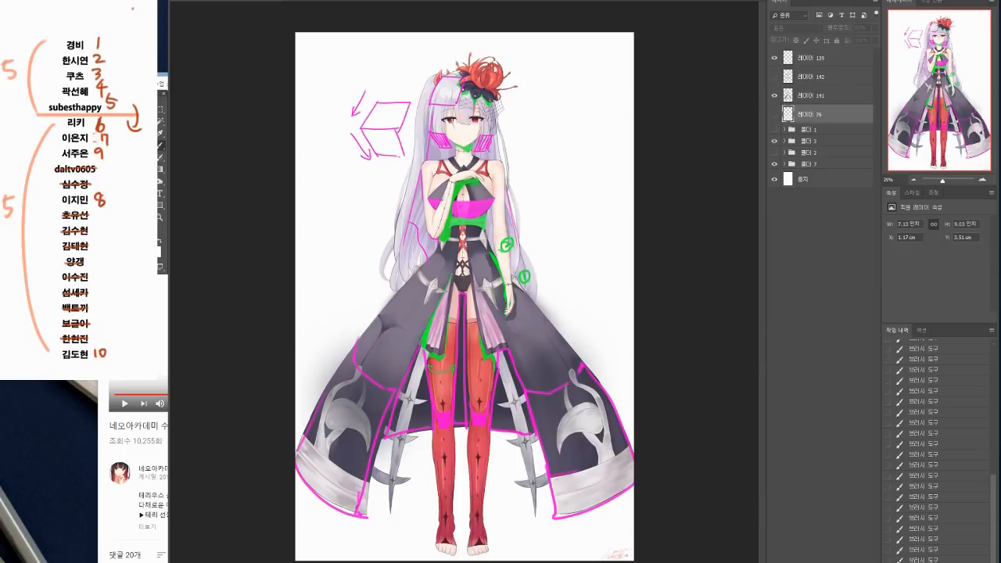
key(ctrl+alt+shift+n)
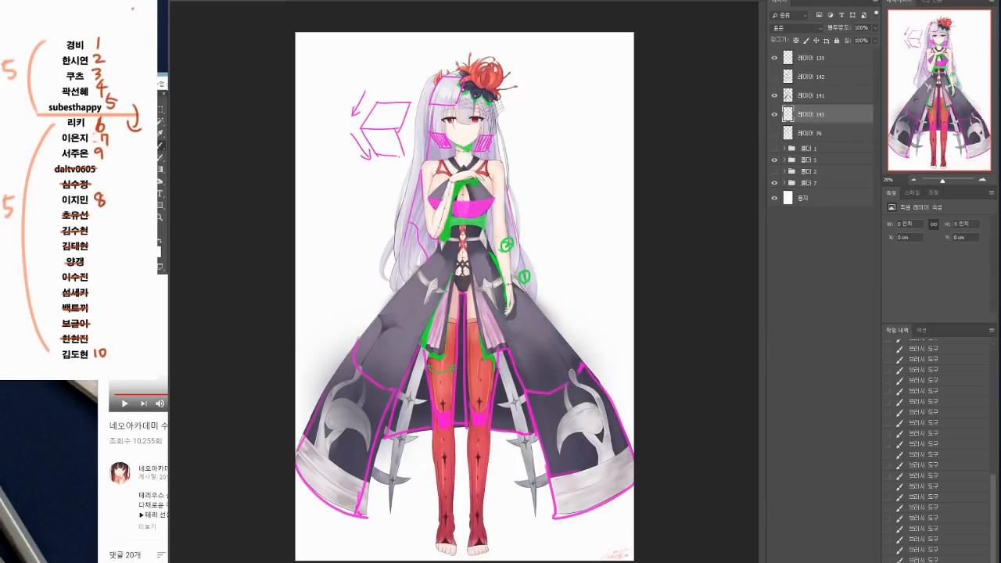
click(798, 28)
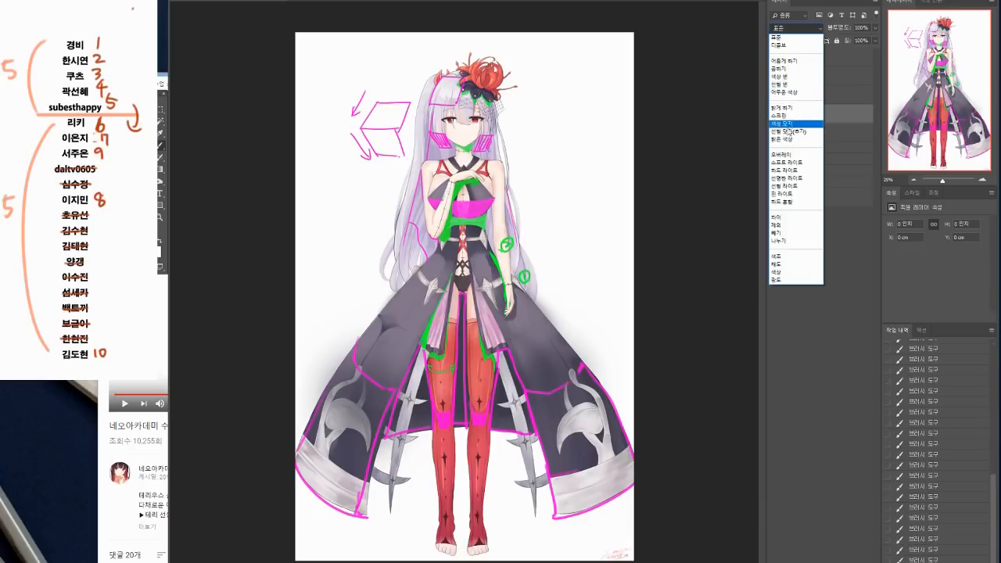
click(789, 156)
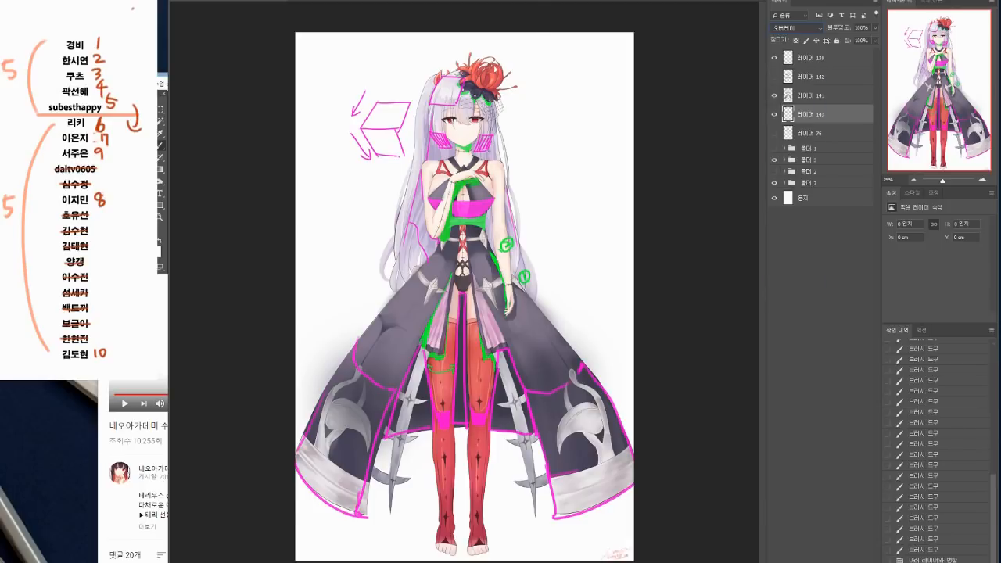
Step: Check the brush presets and sample the skin tone ebcbb6 from the face as the brush colour
right_click(323, 343)
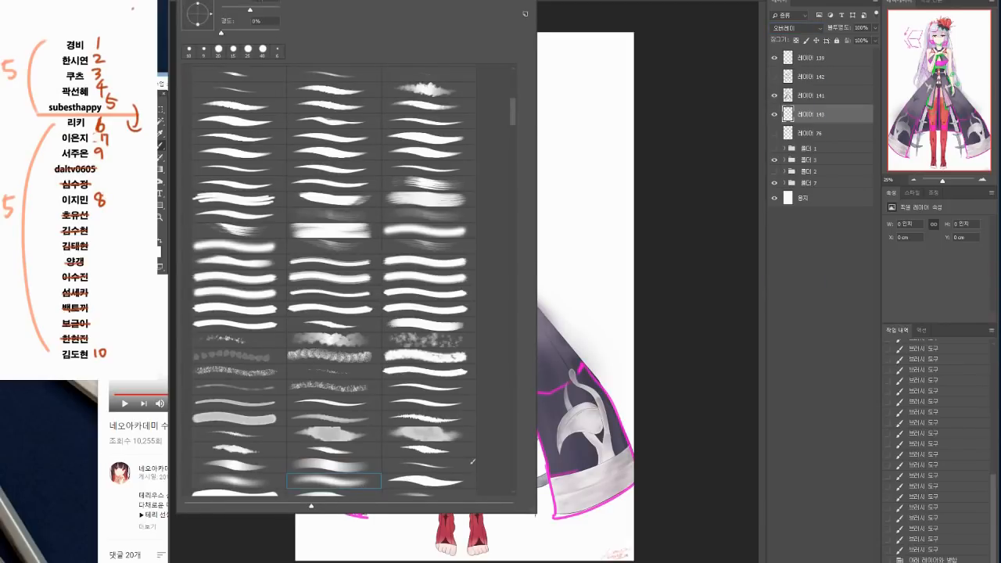
click(303, 558)
click(153, 248)
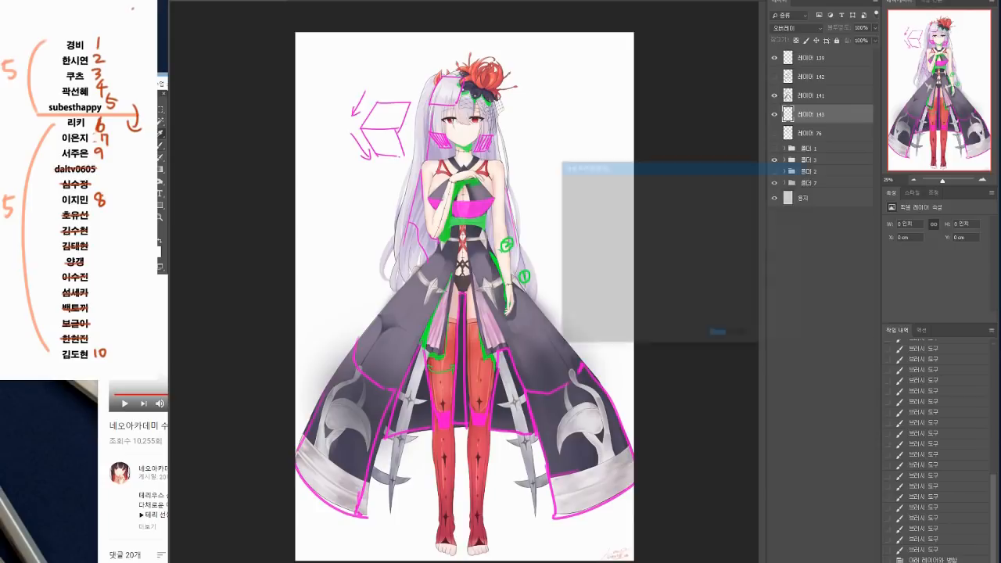
click(470, 141)
click(775, 183)
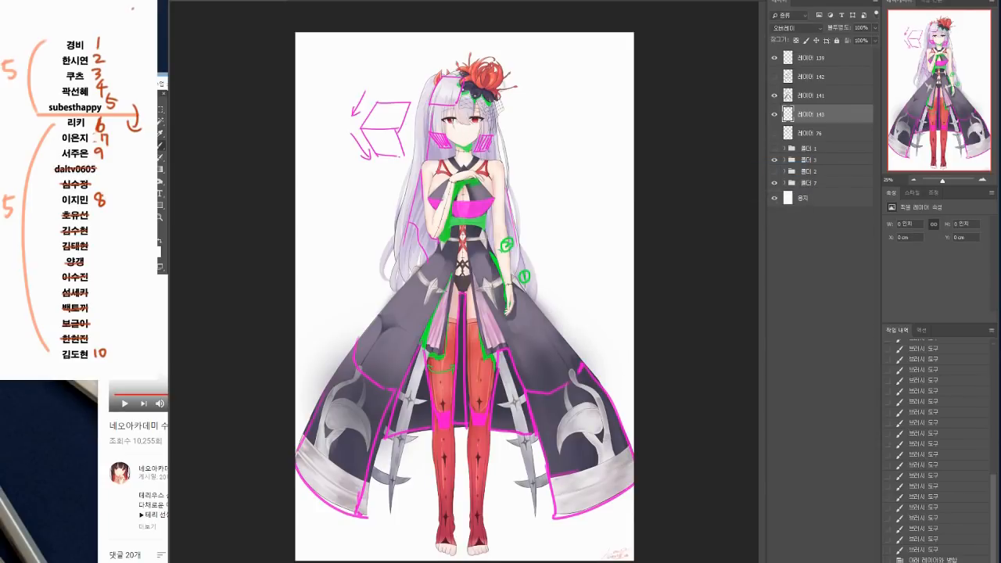
Step: Brush soft skin-toned light over the flower, chest and upper skirt, and move the Overlay layer above the annotation layer
drag(469, 73, 469, 108)
key(ctrl+z)
mouse_move(462, 182)
mouse_down()
mouse_move(478, 184)
mouse_move(465, 186)
mouse_up()
drag(463, 180, 467, 189)
drag(449, 282, 392, 318)
mouse_move(399, 322)
mouse_down()
mouse_move(451, 289)
mouse_move(441, 275)
mouse_move(495, 297)
mouse_move(500, 283)
mouse_up()
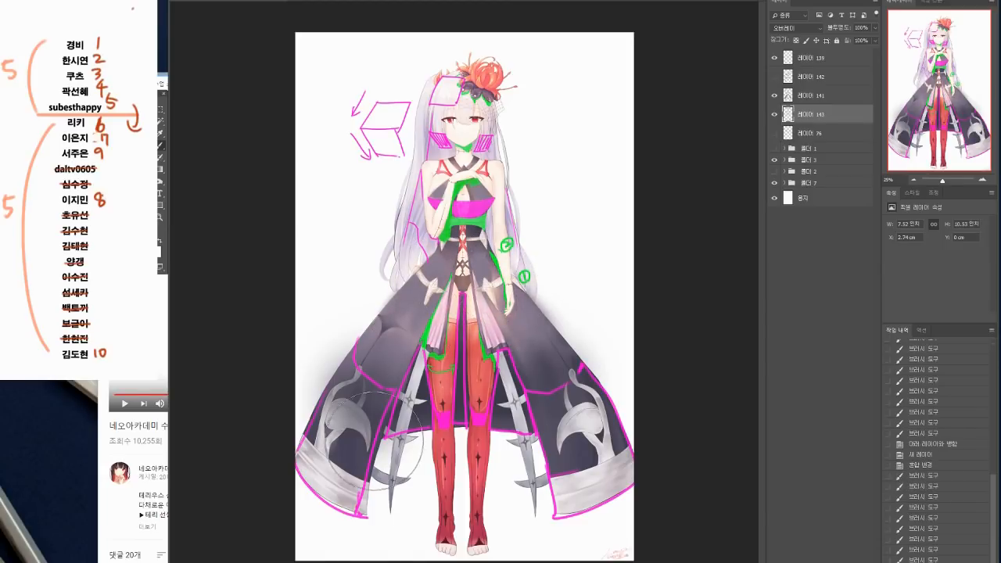
drag(814, 114, 814, 89)
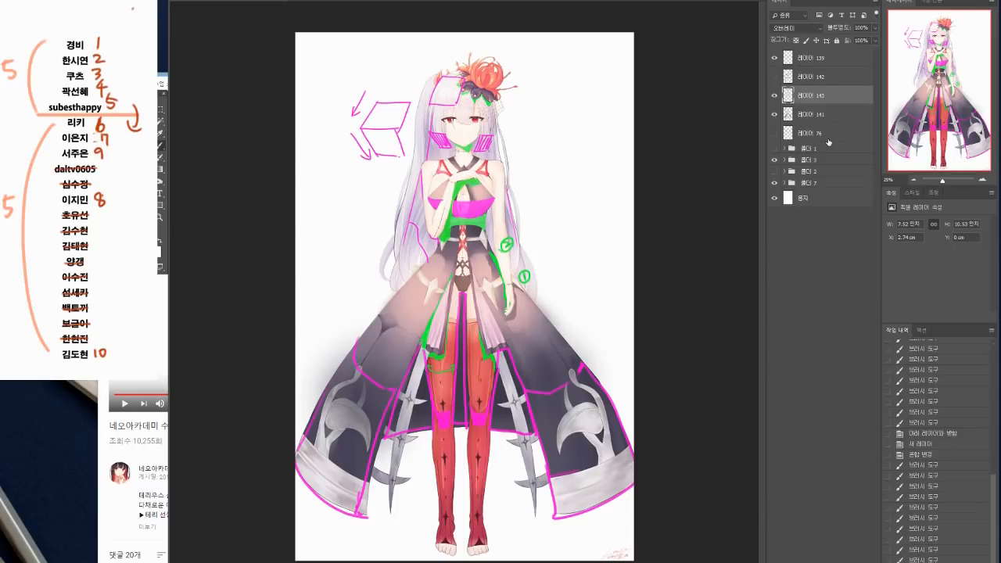
drag(531, 280, 517, 310)
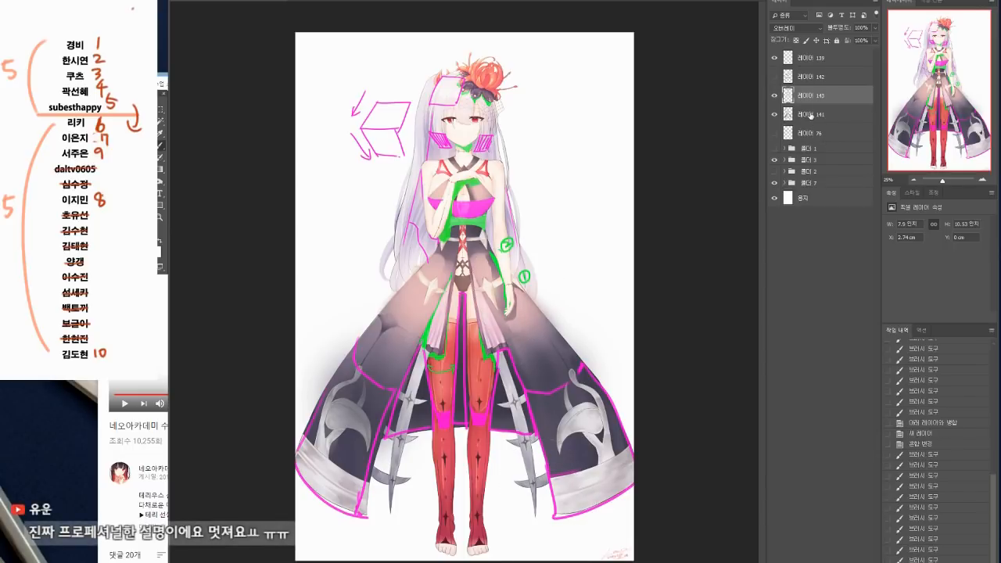
Step: Compare the illustration with the Overlay light layer hidden and shown
click(774, 96)
click(773, 97)
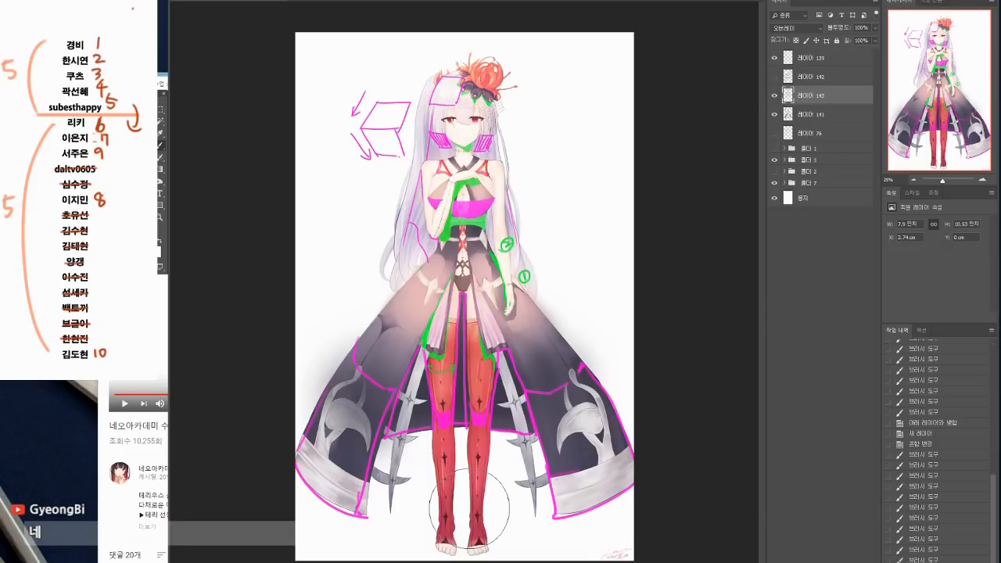
click(821, 114)
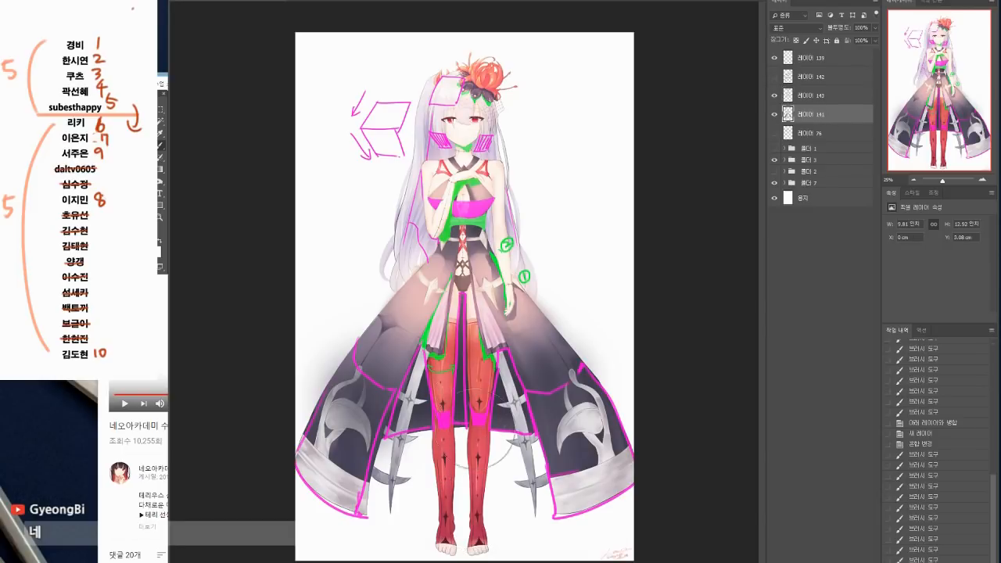
click(775, 96)
click(774, 96)
click(774, 96)
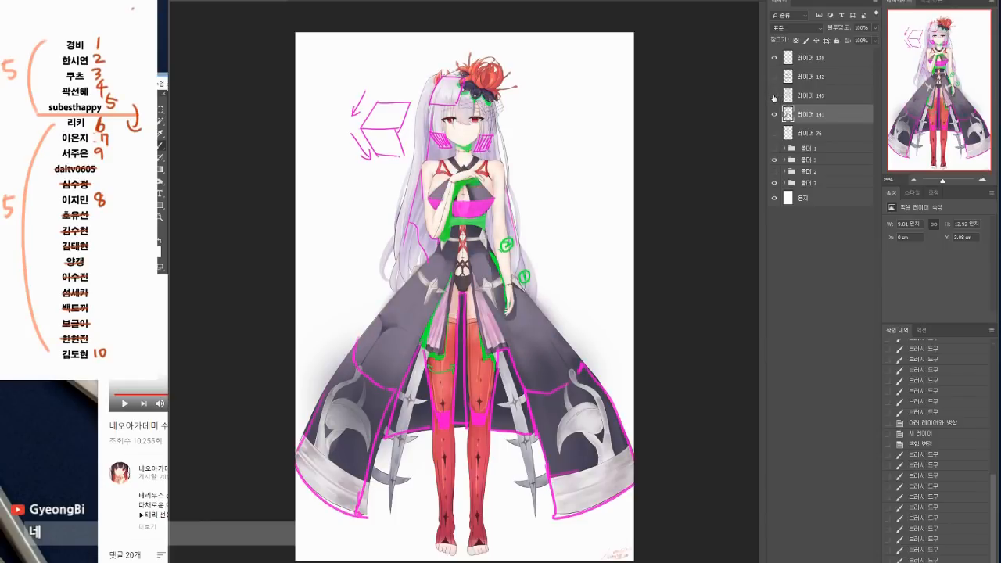
click(774, 96)
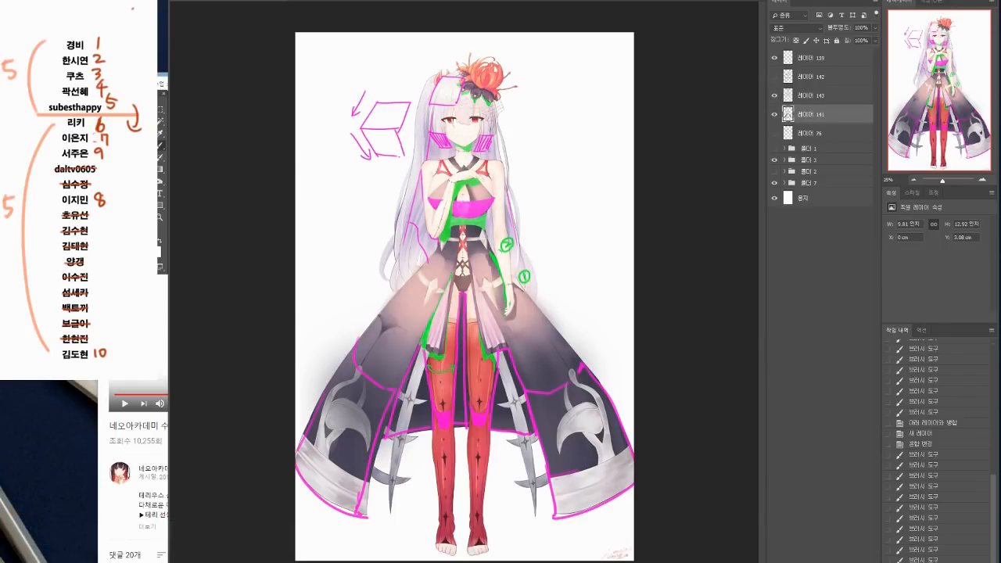
Step: Add a new Multiply layer directly beneath the annotation layer and sample the muted purple 9d88ad from the hair as the brush colour
click(821, 132)
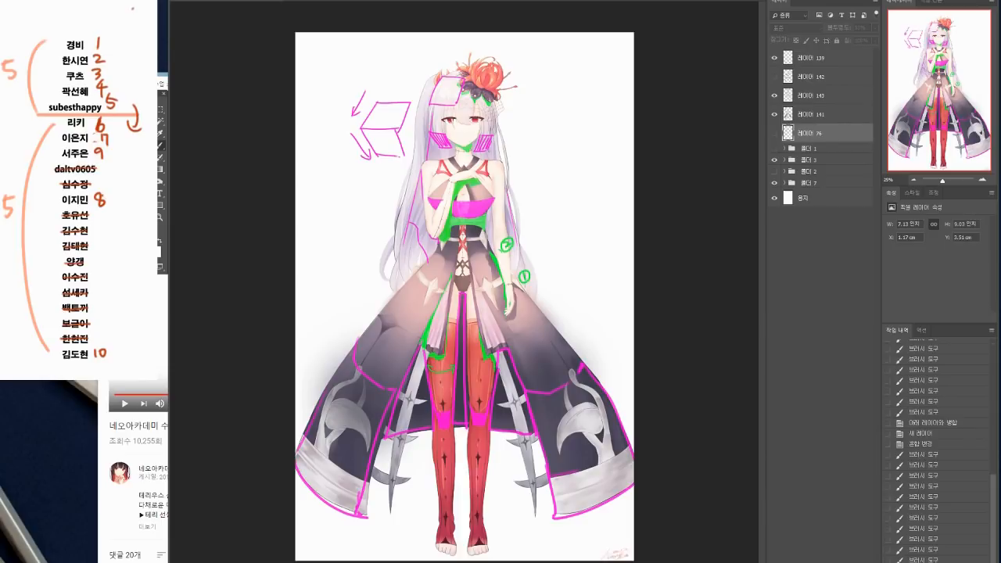
key(ctrl+alt+shift+n)
click(796, 28)
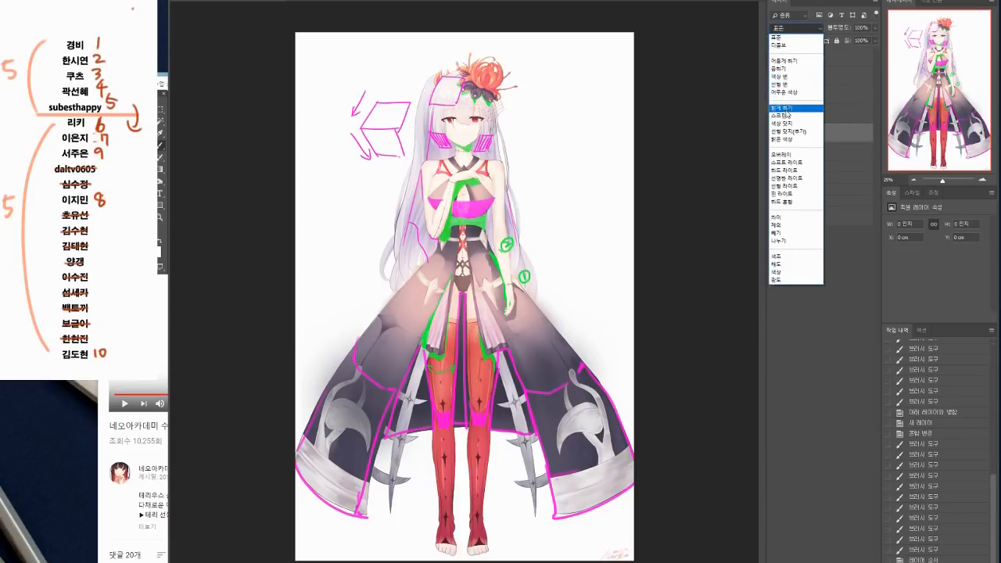
click(781, 83)
key(n)
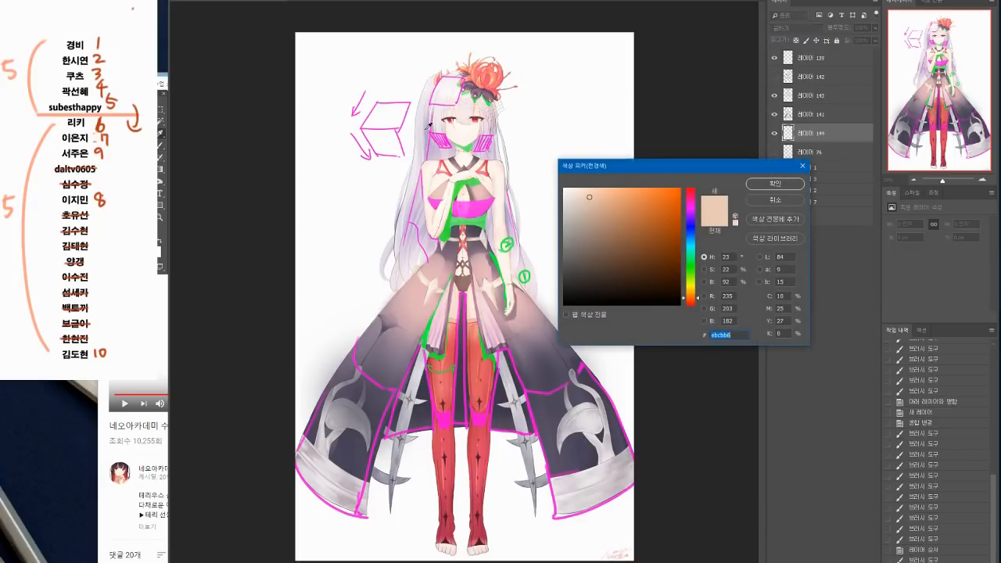
click(428, 128)
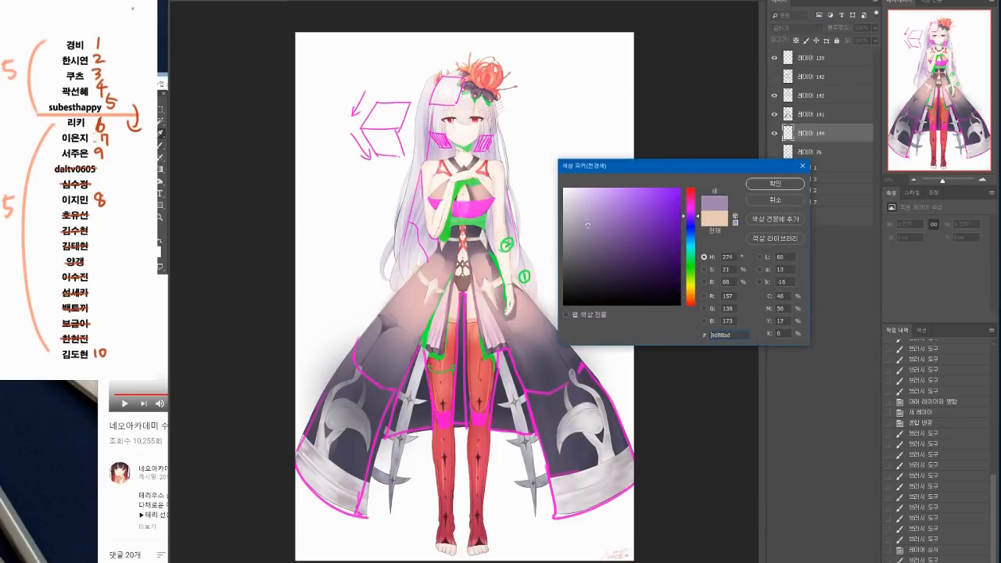
click(774, 184)
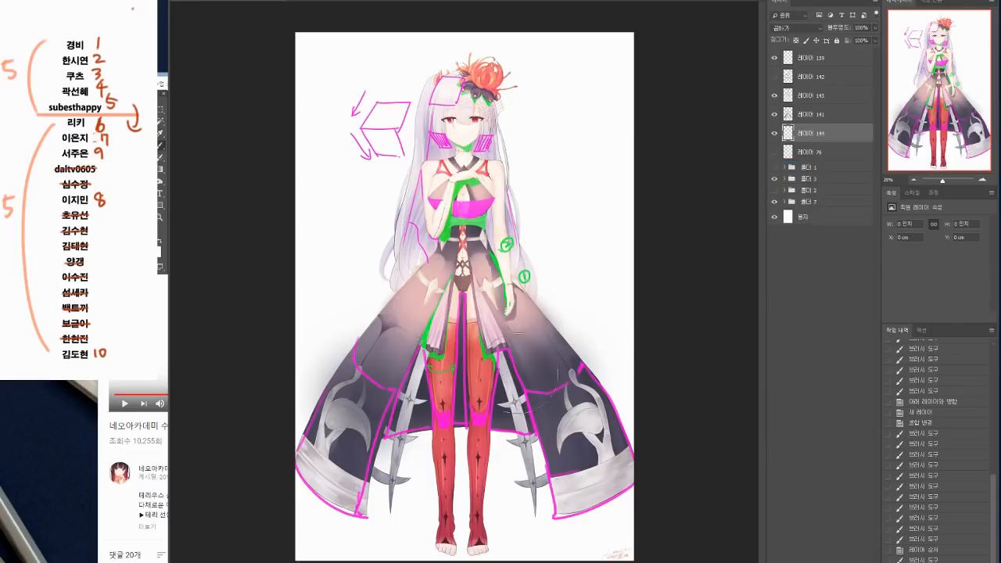
Step: Brush soft purple shade over the lower legs, the metal spikes and the lower part of the skirt
drag(433, 456, 445, 497)
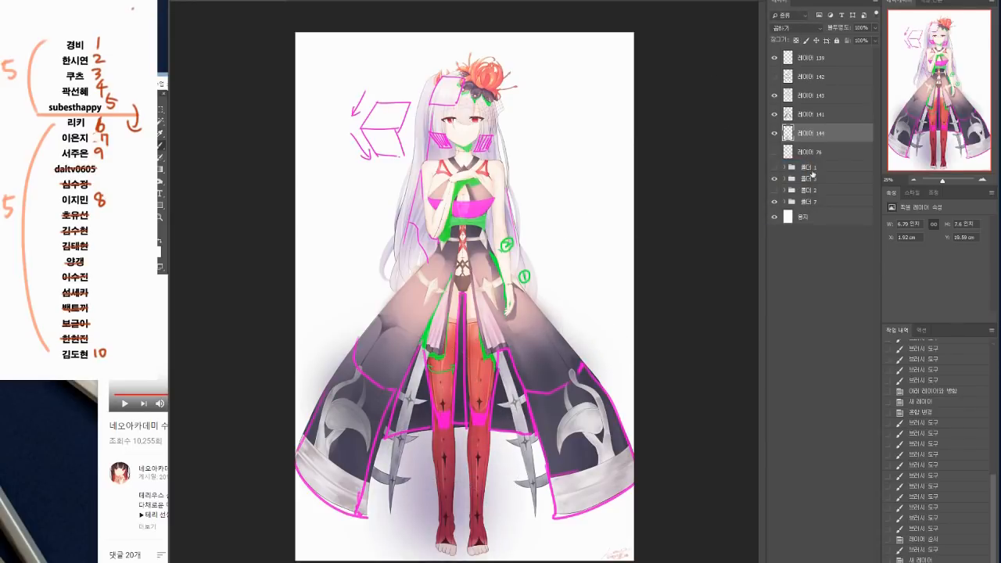
mouse_move(510, 414)
mouse_down()
mouse_move(487, 512)
mouse_move(462, 532)
mouse_move(418, 533)
mouse_move(507, 391)
mouse_up()
drag(571, 368, 622, 454)
mouse_move(547, 469)
mouse_down()
mouse_move(590, 484)
mouse_move(647, 424)
mouse_move(636, 469)
mouse_move(598, 532)
mouse_up()
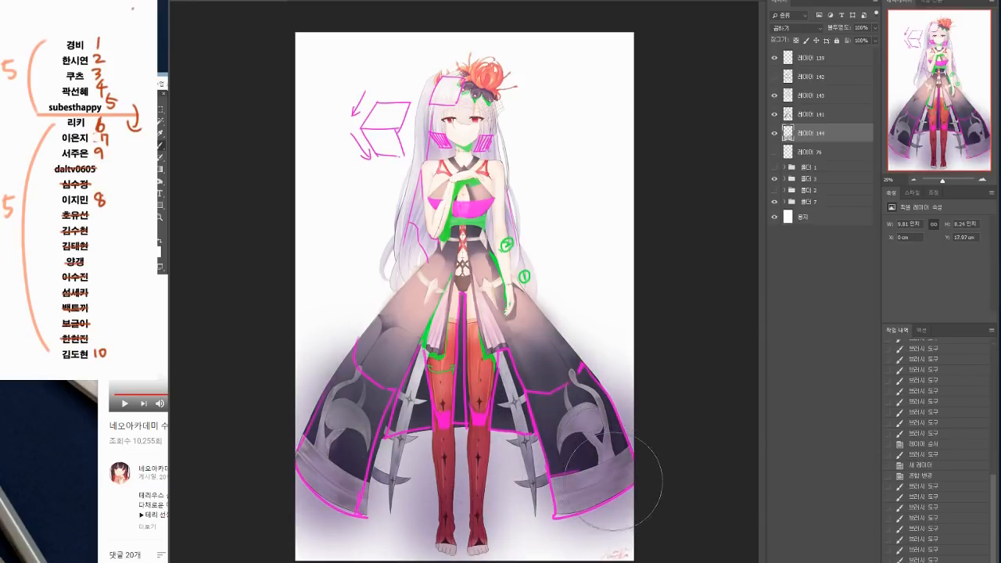
Step: Hide the annotation layer, clear the selection loaded from it and return to the Multiply layer
click(790, 117)
click(774, 115)
click(774, 115)
ctrl+click(788, 115)
click(774, 114)
click(813, 133)
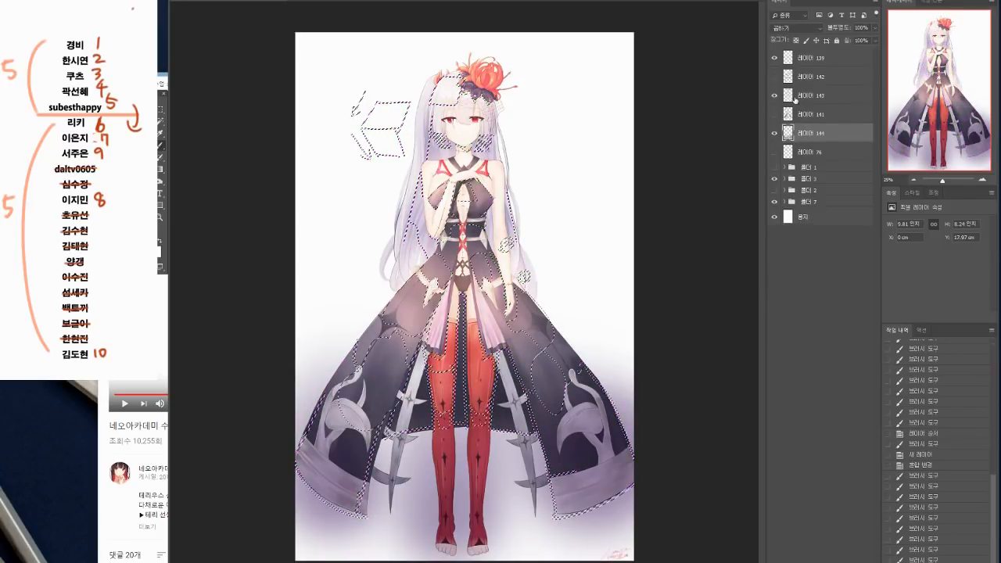
key(ctrl+d)
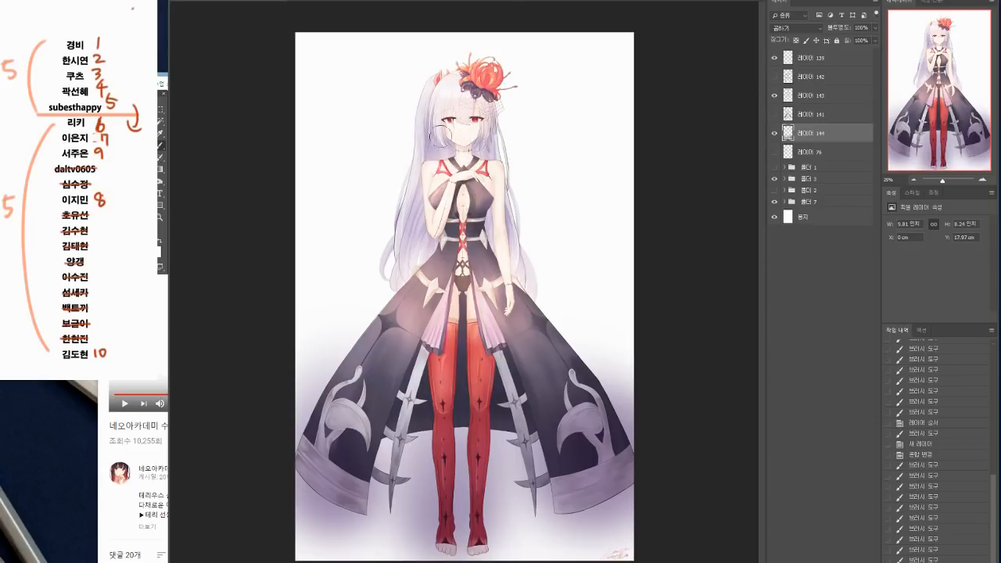
Step: Shade the hair around the face and chin, and the lassoed hair behind the bent arm
mouse_move(450, 146)
mouse_down()
mouse_move(430, 122)
mouse_move(434, 151)
mouse_move(491, 150)
mouse_up()
drag(495, 139, 494, 153)
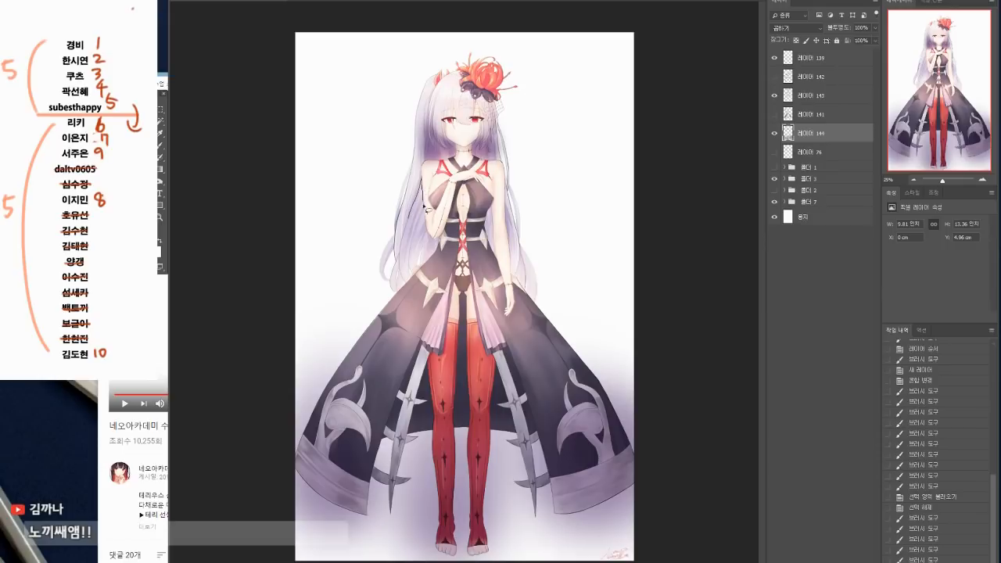
drag(419, 274, 406, 277)
key(b)
drag(430, 185, 425, 211)
key(ctrl+d)
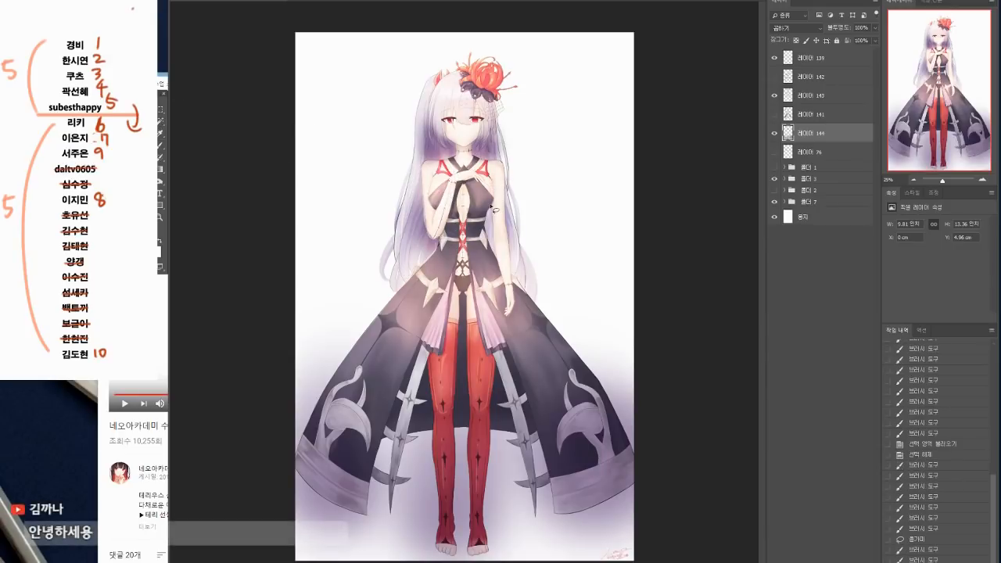
Step: Lasso and shade the hair showing on both sides of the hanging arm, clearing the selection after each area
key(b)
mouse_move(494, 227)
mouse_down()
mouse_move(511, 153)
mouse_move(497, 255)
mouse_up()
drag(494, 200, 495, 228)
key(ctrl+d)
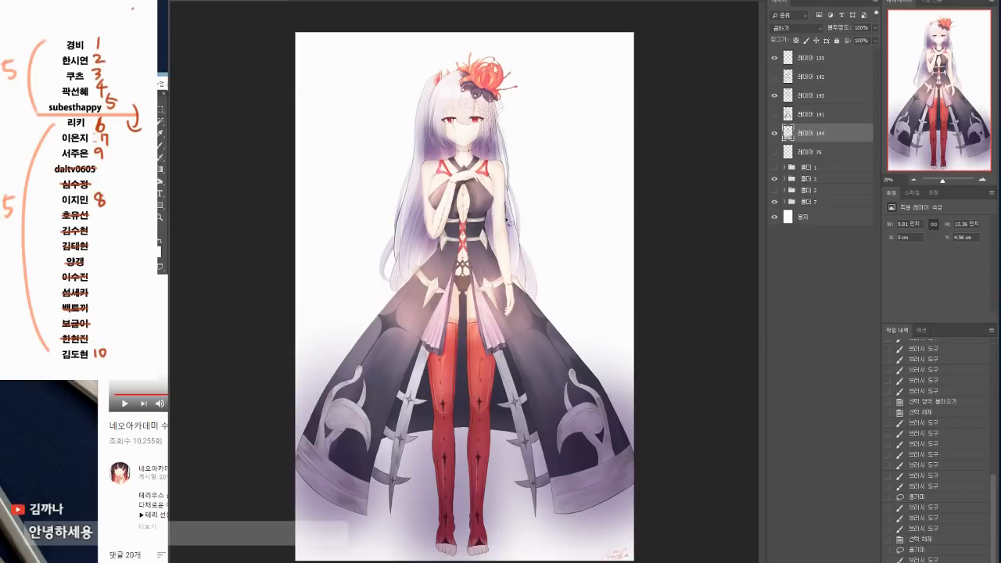
key(b)
mouse_move(510, 236)
mouse_down()
mouse_move(508, 178)
mouse_move(510, 201)
mouse_up()
key(ctrl+d)
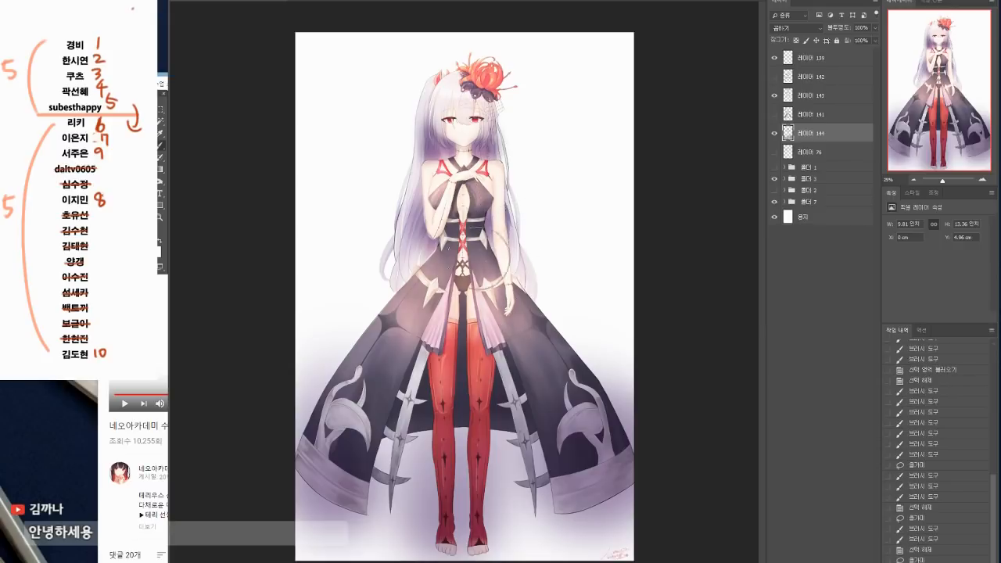
Step: Lasso the hair beside the bent arm's elbow, brush shade into it and deselect
key(l)
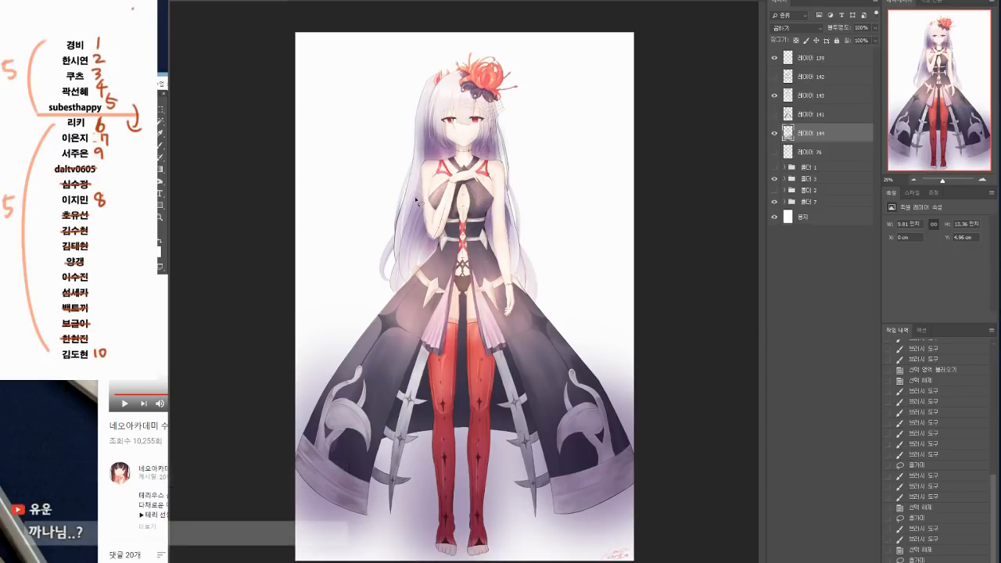
mouse_move(428, 213)
mouse_down()
mouse_move(420, 176)
mouse_move(430, 229)
mouse_up()
key(b)
key(ctrl+d)
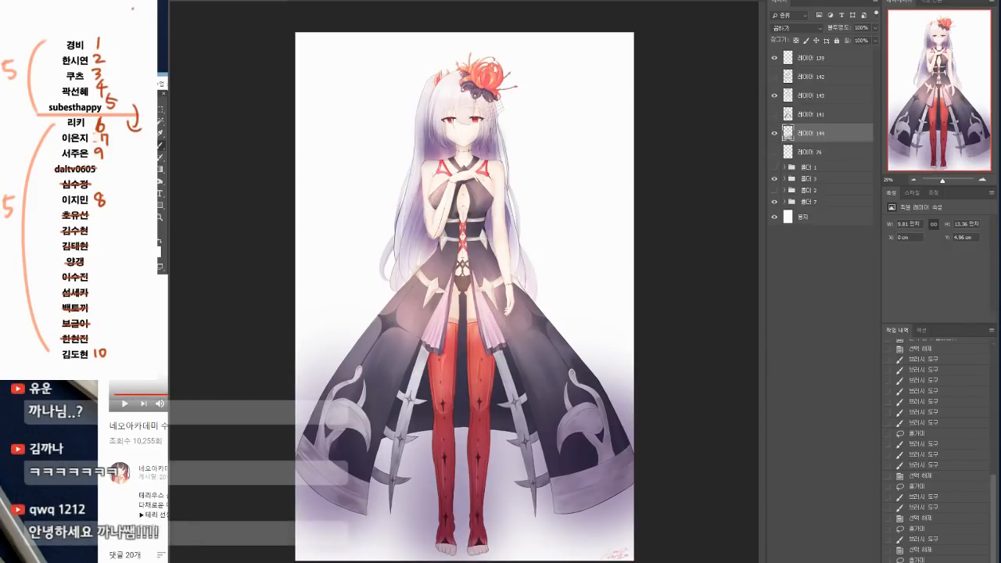
Step: Load the annotation marks as a selection, paint the flower's cast shadow on the hair, and check it against the annotations
ctrl+click(787, 119)
key(ctrl+d)
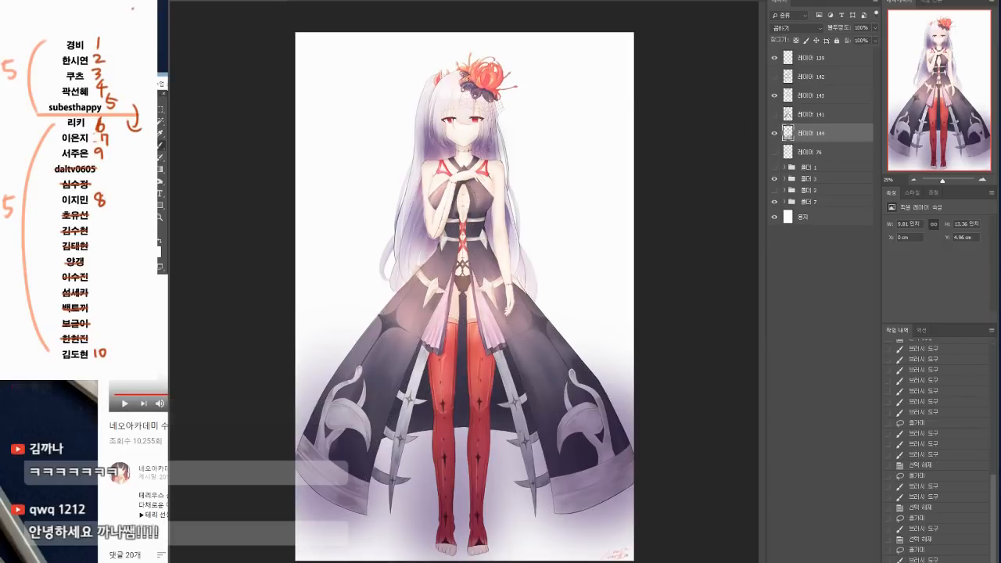
drag(461, 98, 477, 90)
drag(465, 95, 481, 83)
drag(470, 93, 482, 81)
mouse_move(471, 91)
mouse_down()
mouse_move(483, 79)
mouse_move(481, 114)
mouse_up()
drag(489, 105, 481, 112)
drag(489, 106, 480, 112)
drag(490, 106, 479, 112)
drag(491, 112, 478, 111)
drag(489, 107, 480, 111)
drag(489, 108, 485, 110)
drag(493, 102, 486, 111)
drag(494, 101, 493, 110)
drag(500, 98, 494, 111)
click(775, 115)
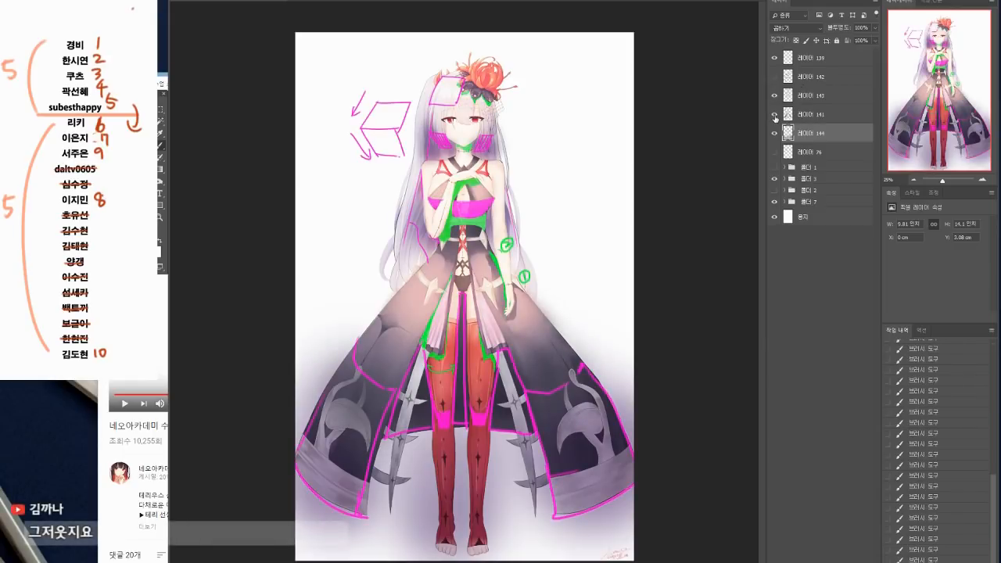
click(774, 116)
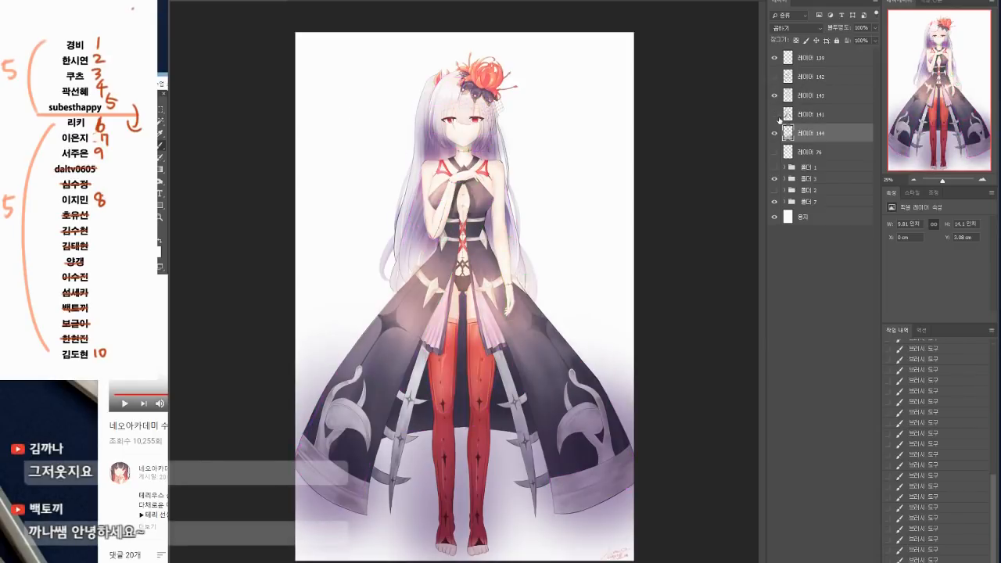
Step: Load the annotation marks as a selection with hidden edges and shade the chest, the underbust and the area beside the arm
ctrl+click(788, 114)
key(ctrl+h)
drag(463, 178, 447, 216)
mouse_move(466, 181)
mouse_down()
mouse_move(451, 231)
mouse_move(451, 221)
mouse_up()
mouse_move(453, 206)
mouse_down()
mouse_move(458, 219)
mouse_move(483, 211)
mouse_up()
drag(488, 195, 474, 216)
drag(469, 202, 457, 218)
mouse_move(456, 204)
mouse_down()
mouse_move(453, 236)
mouse_move(495, 233)
mouse_move(448, 235)
mouse_move(485, 230)
mouse_up()
drag(481, 218, 488, 233)
drag(483, 218, 486, 235)
drag(496, 216, 489, 238)
drag(496, 222, 491, 240)
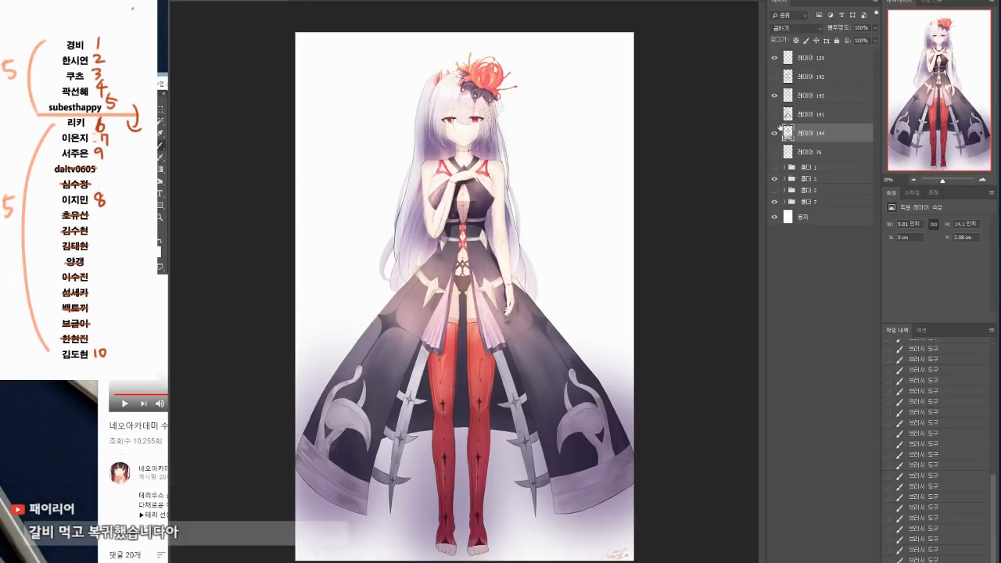
key(ctrl+g)
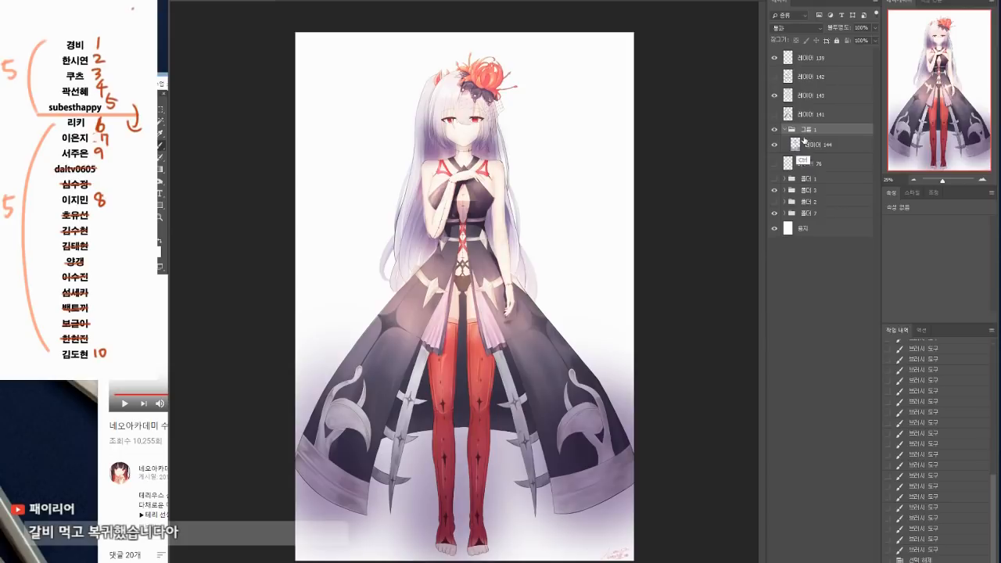
key(ctrl+z)
Step: Brush shade across both knees and the tops of the shins within the marked planes
mouse_move(447, 405)
mouse_down()
mouse_move(436, 409)
mouse_move(486, 408)
mouse_move(483, 424)
mouse_up()
mouse_move(446, 416)
mouse_down()
mouse_move(445, 436)
mouse_move(479, 445)
mouse_up()
mouse_move(482, 437)
mouse_down()
mouse_move(480, 446)
mouse_move(444, 443)
mouse_up()
mouse_move(444, 436)
mouse_down()
mouse_move(444, 448)
mouse_move(477, 451)
mouse_up()
drag(477, 446, 476, 456)
Step: Compare the painting with the Multiply layer and the annotation layer each shown and hidden
click(775, 133)
click(774, 134)
click(774, 114)
click(774, 114)
click(774, 114)
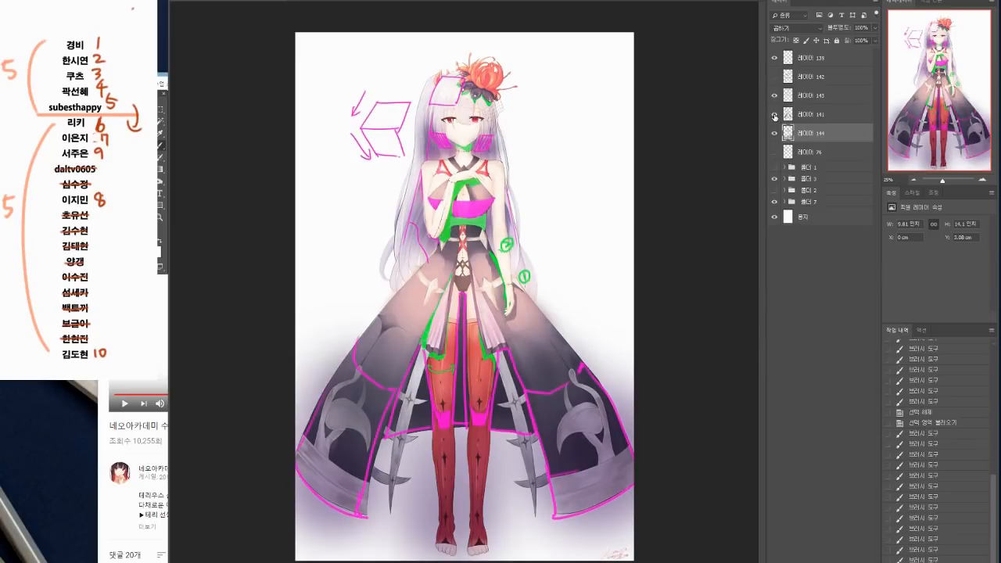
click(774, 115)
click(774, 115)
click(774, 115)
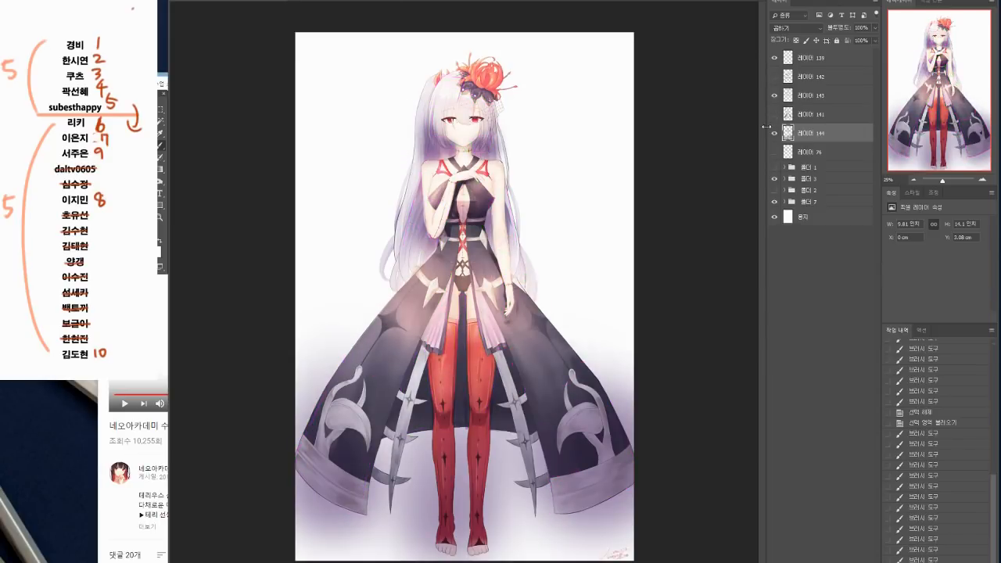
Step: Load the annotation marks as a selection, shift the brush colour's hue towards red and paint the chin's cast shadow on the neck
ctrl+click(790, 118)
key(ctrl+h)
click(156, 248)
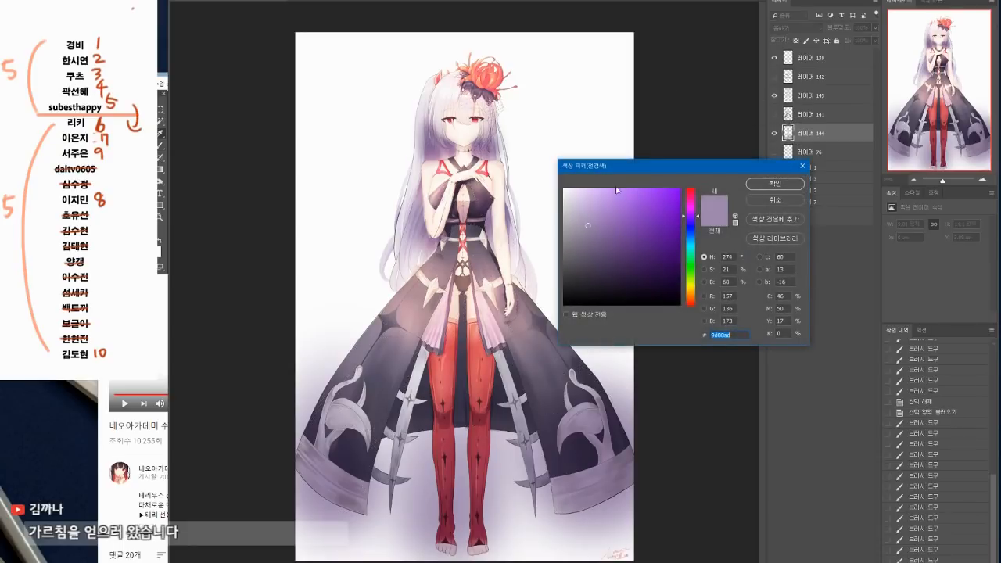
click(691, 192)
key(Return)
drag(458, 146, 470, 153)
drag(466, 146, 471, 154)
drag(467, 146, 470, 154)
drag(466, 147, 471, 155)
drag(467, 149, 471, 155)
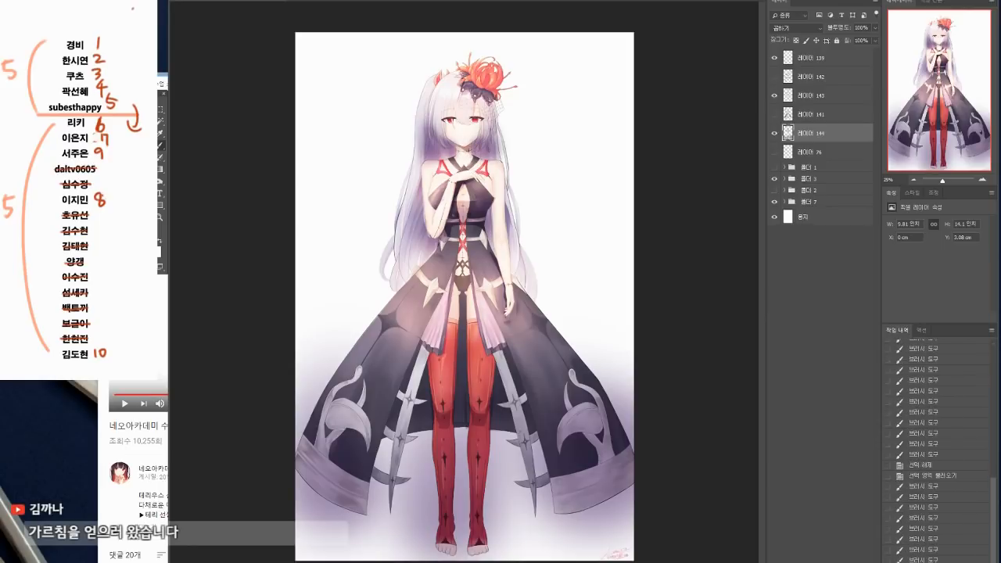
Step: Compare the originally opened illustration with the shaded snapshot in the history, ending on the snapshot
scroll(947, 356, up, 10)
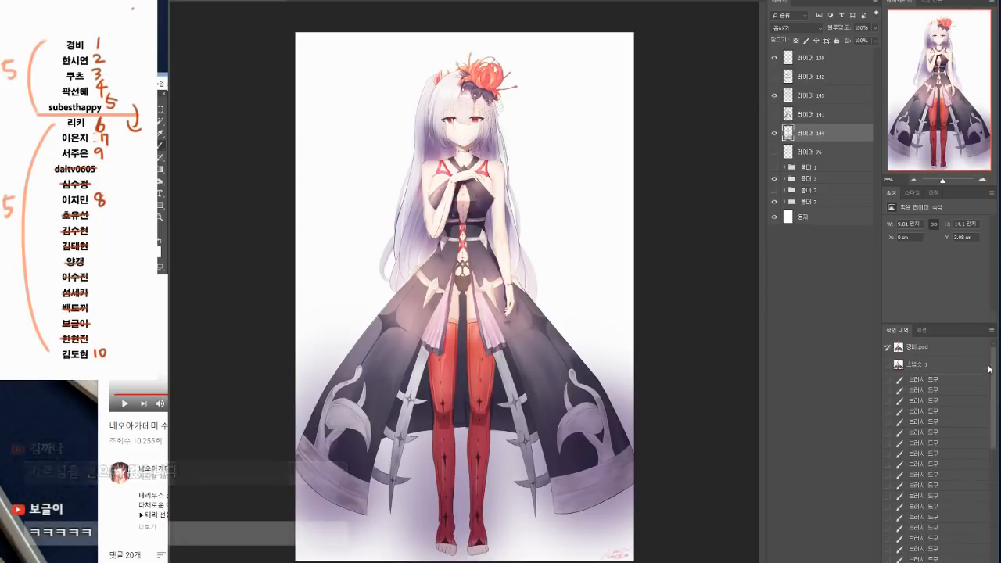
click(945, 352)
click(942, 365)
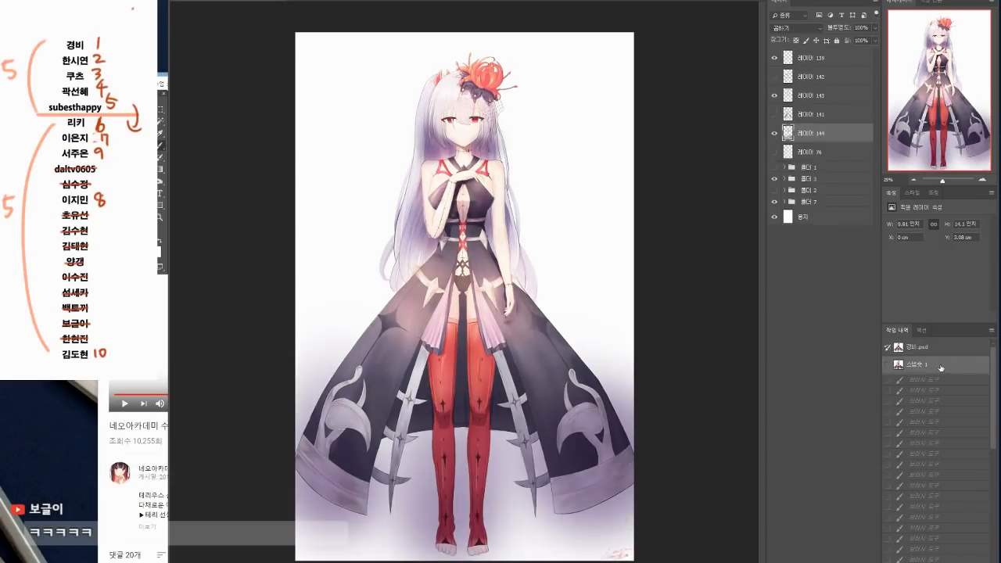
click(939, 354)
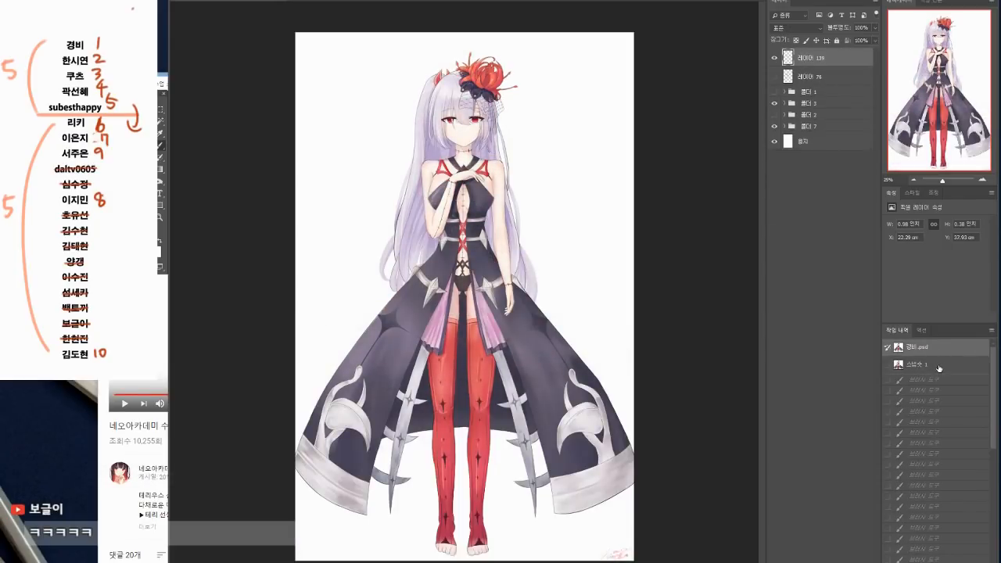
click(939, 367)
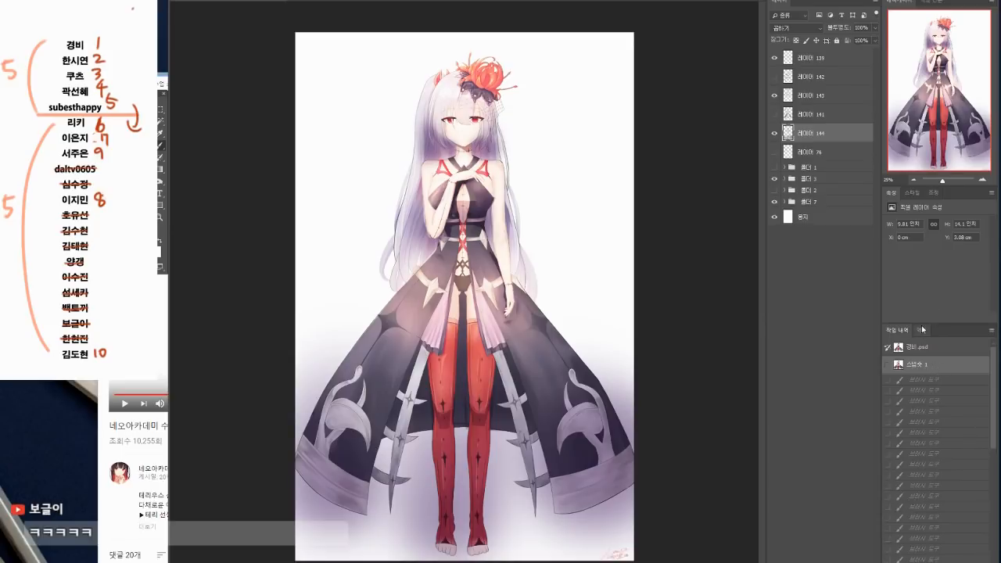
click(929, 347)
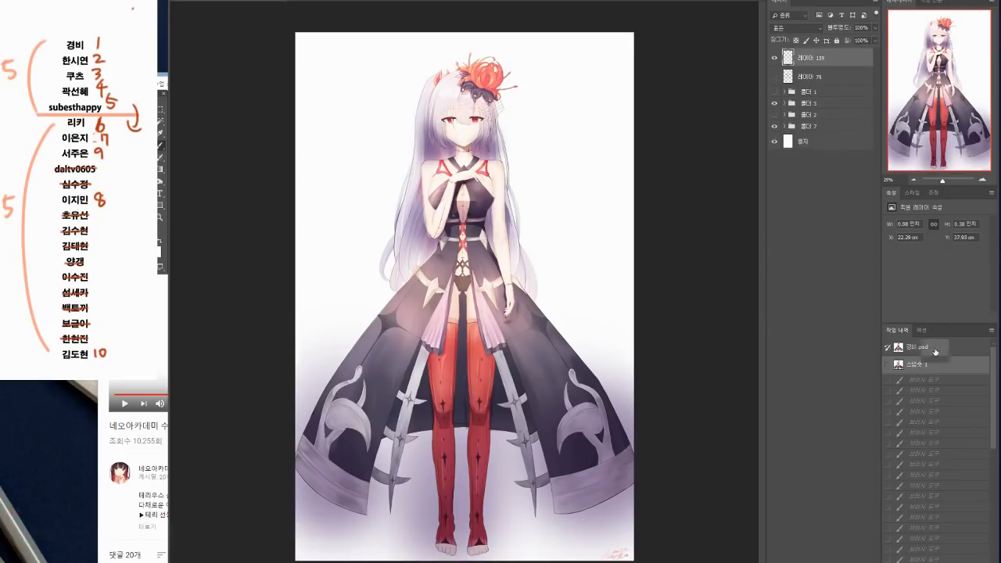
click(931, 364)
click(932, 349)
click(929, 364)
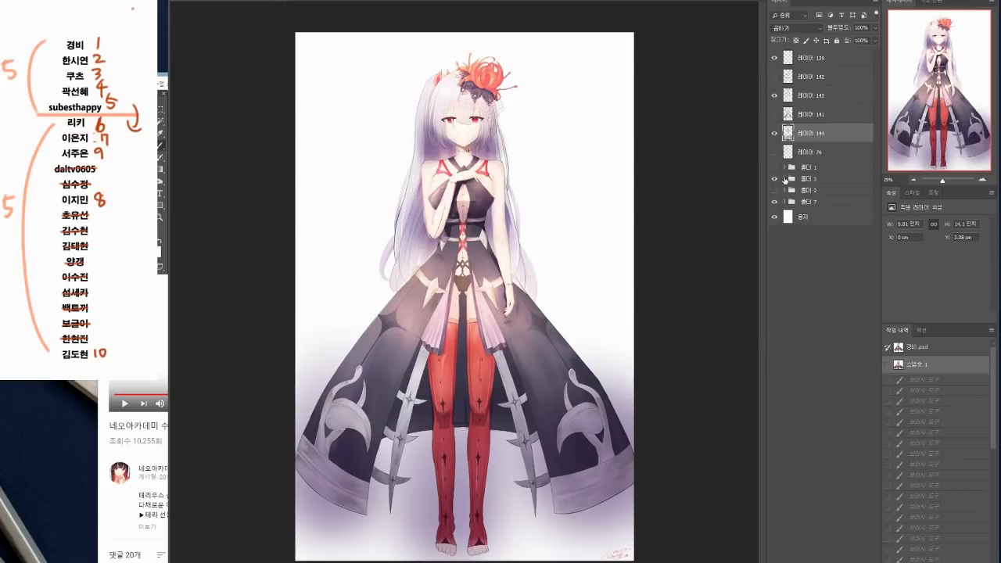
Step: Expand layer folders 3 and 7 and check what subfolders 10 and 6 contain by toggling their visibility
click(785, 179)
click(786, 345)
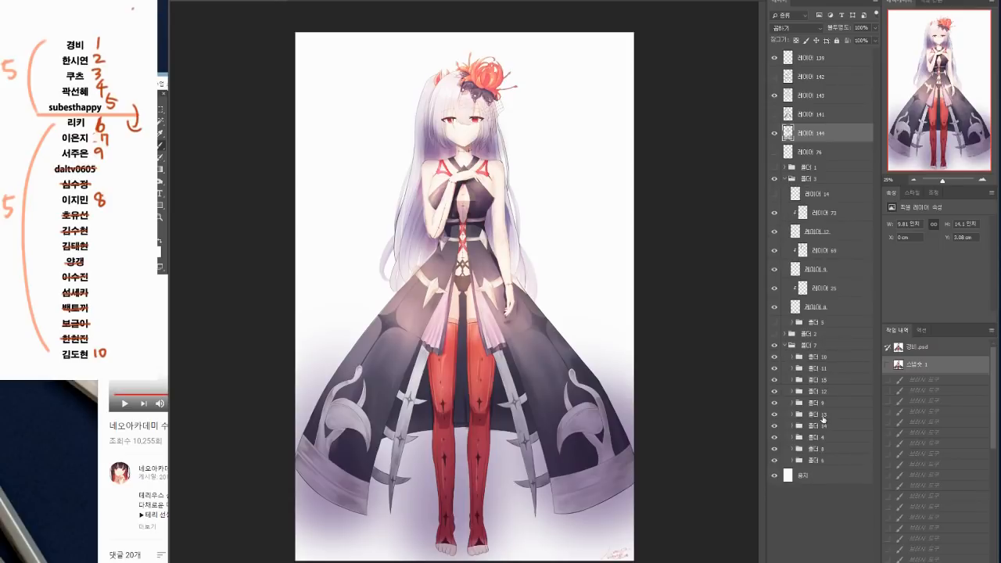
click(774, 359)
click(774, 359)
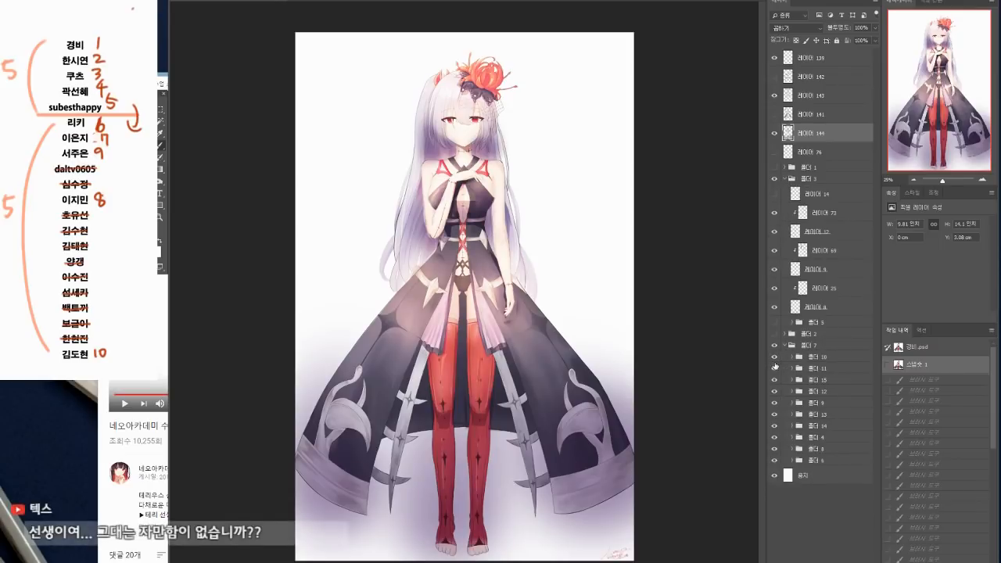
click(775, 461)
click(774, 461)
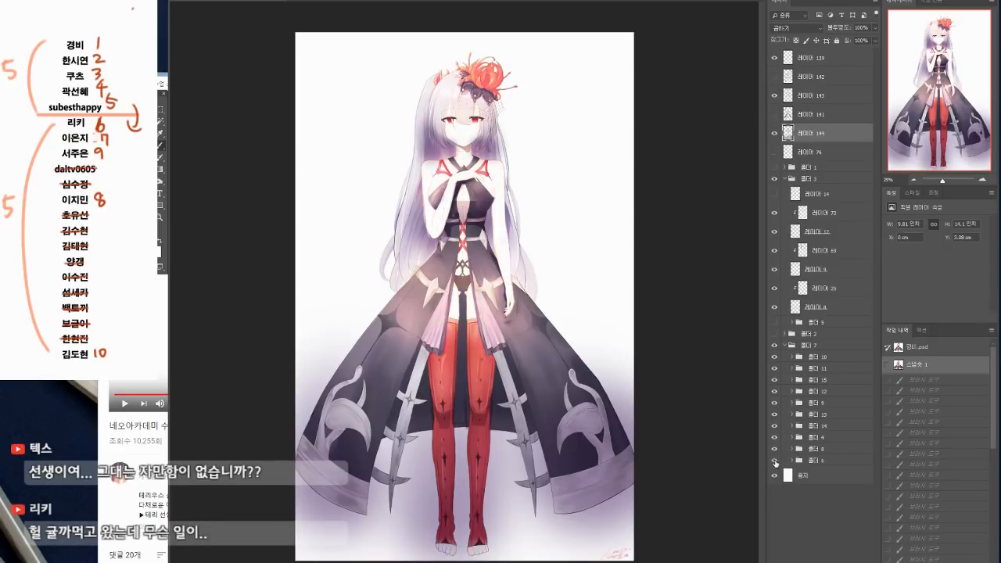
Step: Select the white background around the figure with the Magic Wand while layer 144 is hidden, delete that layer's spilled shading there, and deselect
click(775, 136)
key(w)
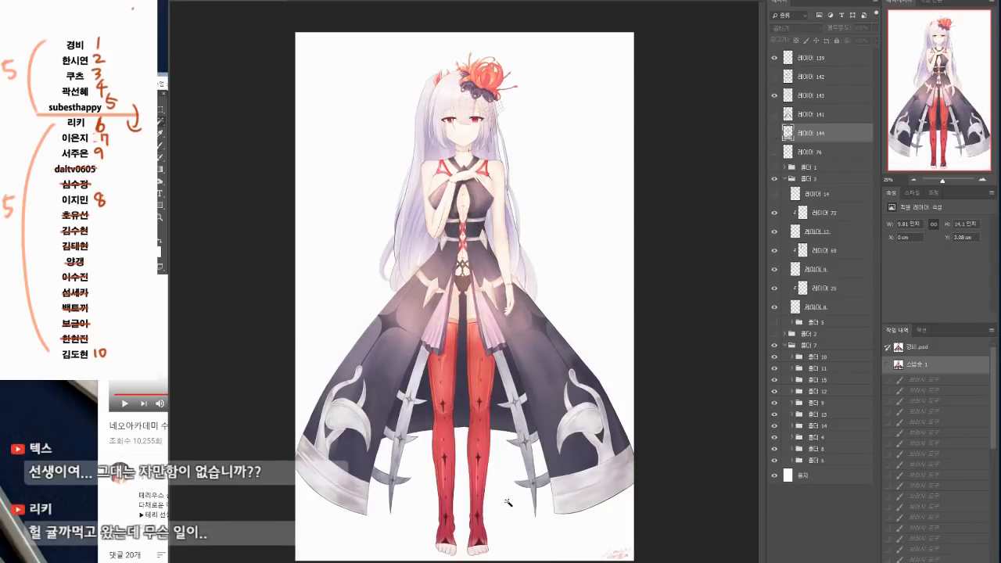
click(387, 479)
shift+click(384, 475)
shift+click(539, 466)
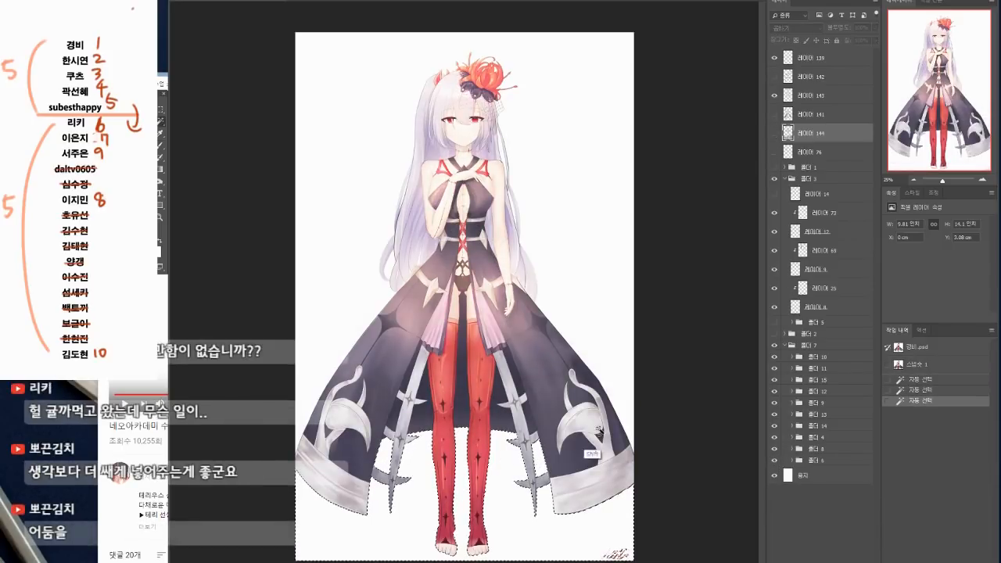
shift+click(628, 398)
shift+click(302, 372)
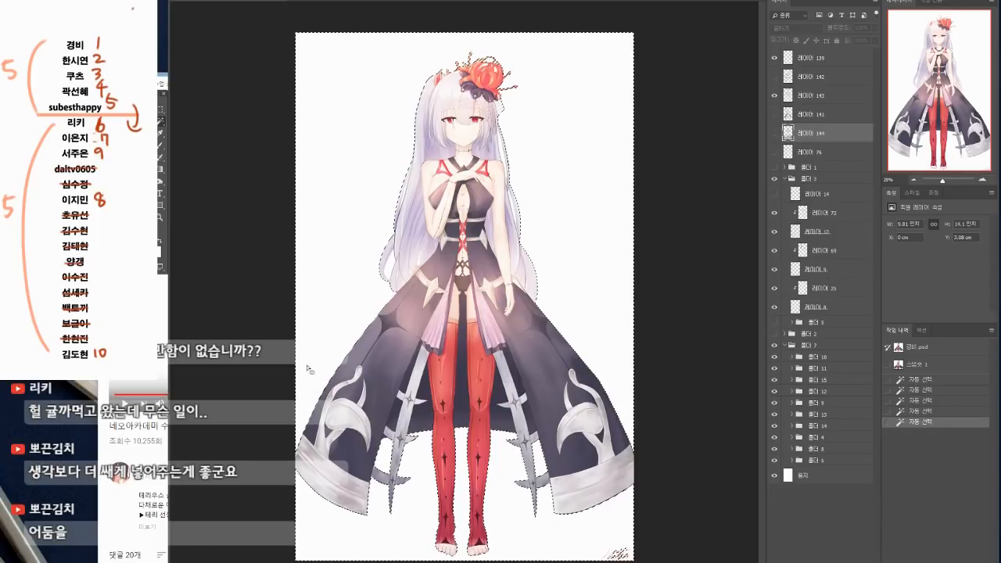
click(775, 134)
key(Delete)
key(ctrl+d)
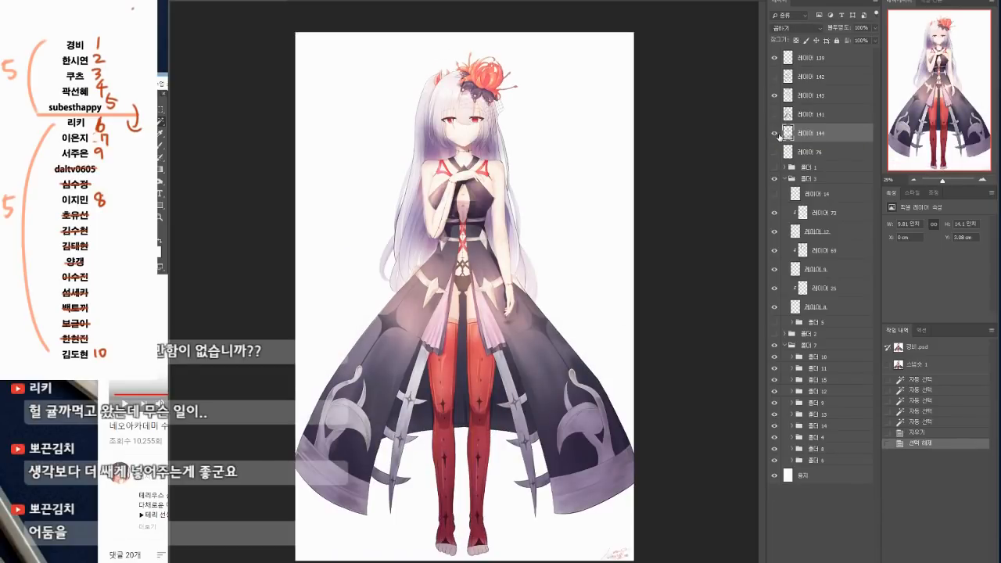
Step: Save the cleaned-up state as a new history snapshot and compare it with the originally opened illustration
click(972, 560)
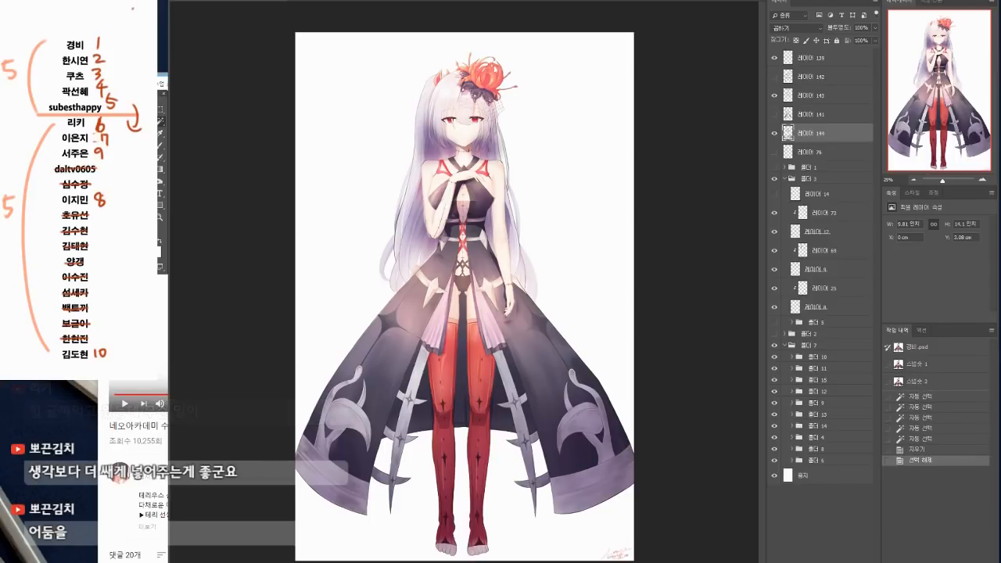
click(930, 348)
click(930, 382)
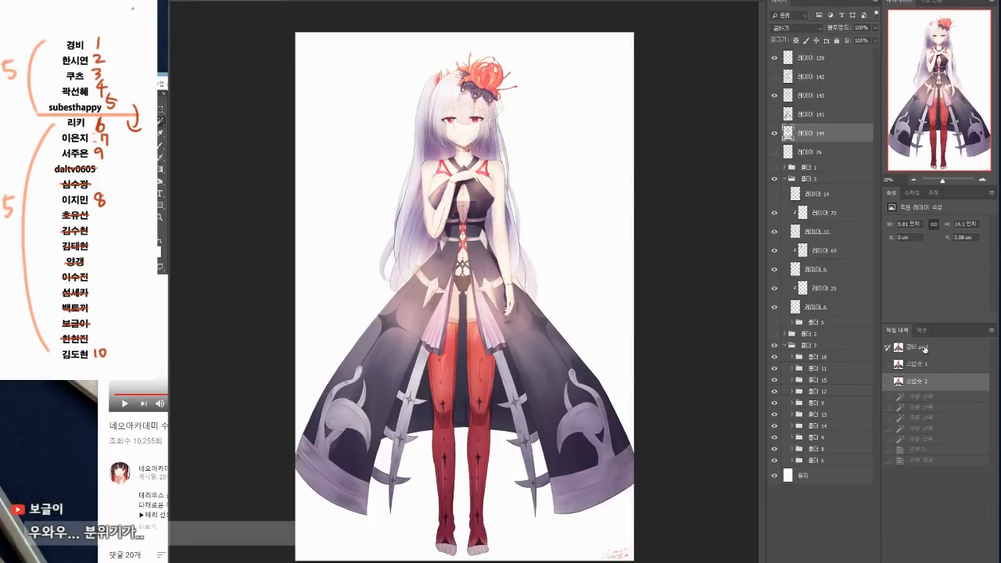
Step: Add a new layer above layer 139 and choose a brush preset for it
click(815, 60)
key(ctrl+alt+shift+n)
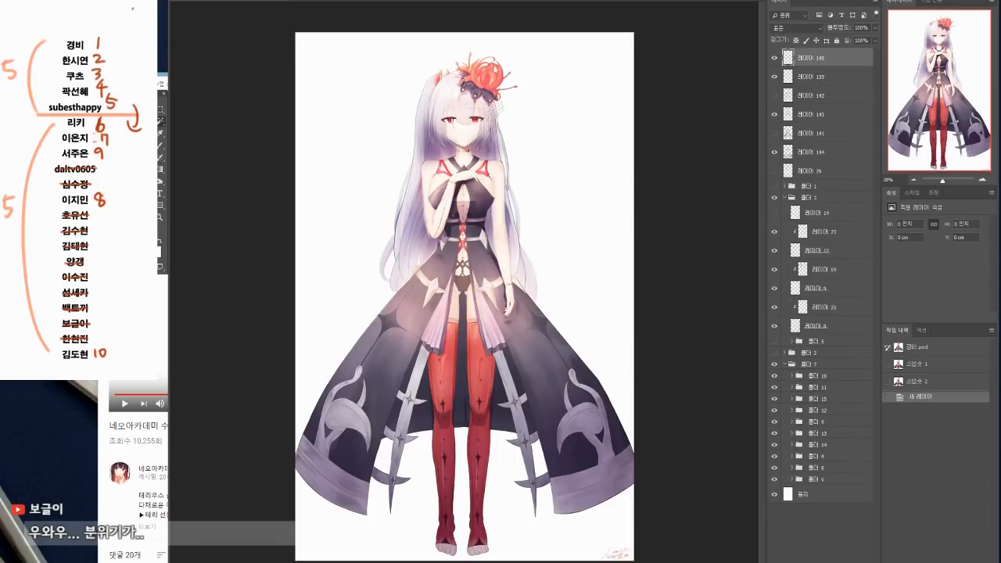
click(160, 145)
click(194, 0)
click(317, 465)
click(604, 420)
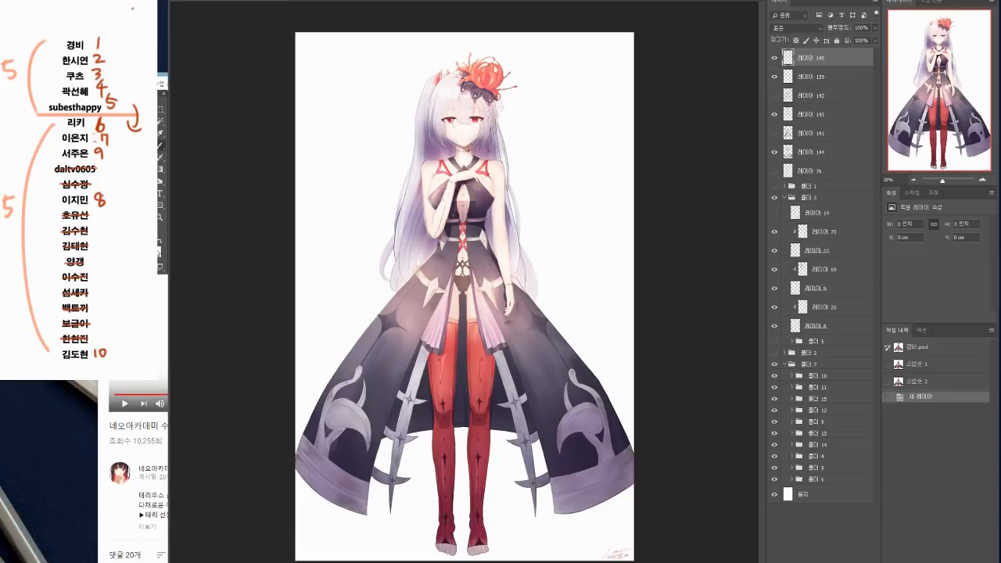
Step: Demonstrate the tonal range in the foreground colour picker by sweeping from white down to near-black
click(154, 249)
drag(582, 202, 560, 172)
drag(657, 162, 607, 69)
drag(517, 95, 506, 78)
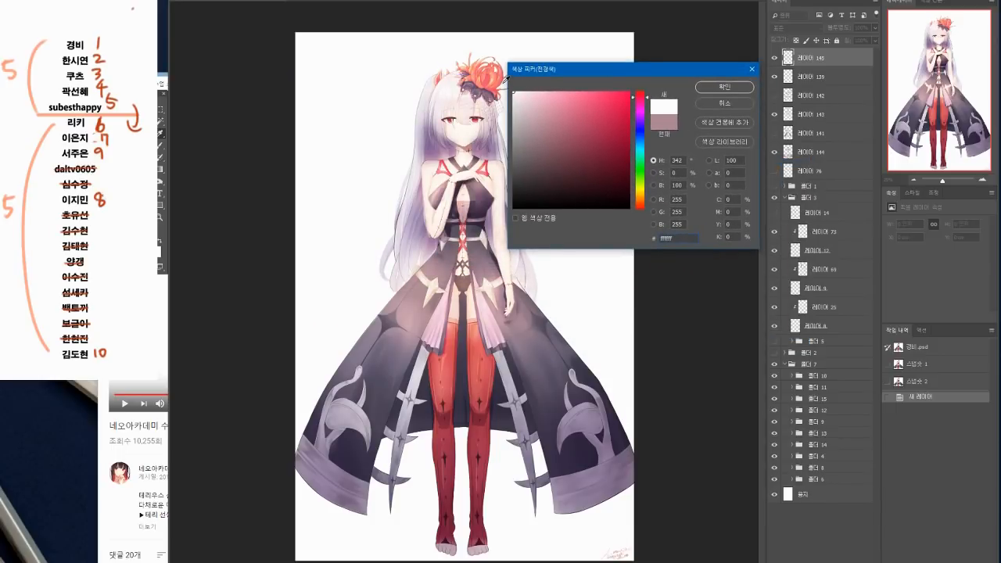
click(517, 208)
mouse_move(517, 97)
mouse_down()
mouse_move(512, 210)
mouse_move(512, 94)
mouse_move(513, 207)
mouse_move(506, 117)
mouse_move(503, 145)
mouse_up()
mouse_move(501, 214)
mouse_down()
mouse_move(520, 117)
mouse_move(563, 117)
mouse_move(531, 179)
mouse_move(508, 88)
mouse_move(506, 212)
mouse_up()
click(724, 87)
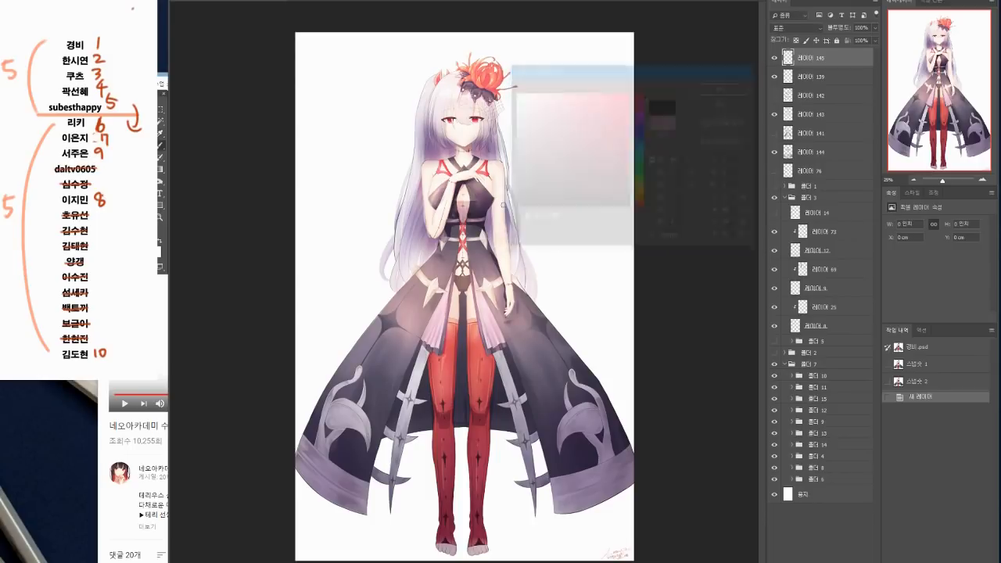
Step: Compare the originally opened illustration with history snapshot 2, ending on snapshot 2
click(915, 347)
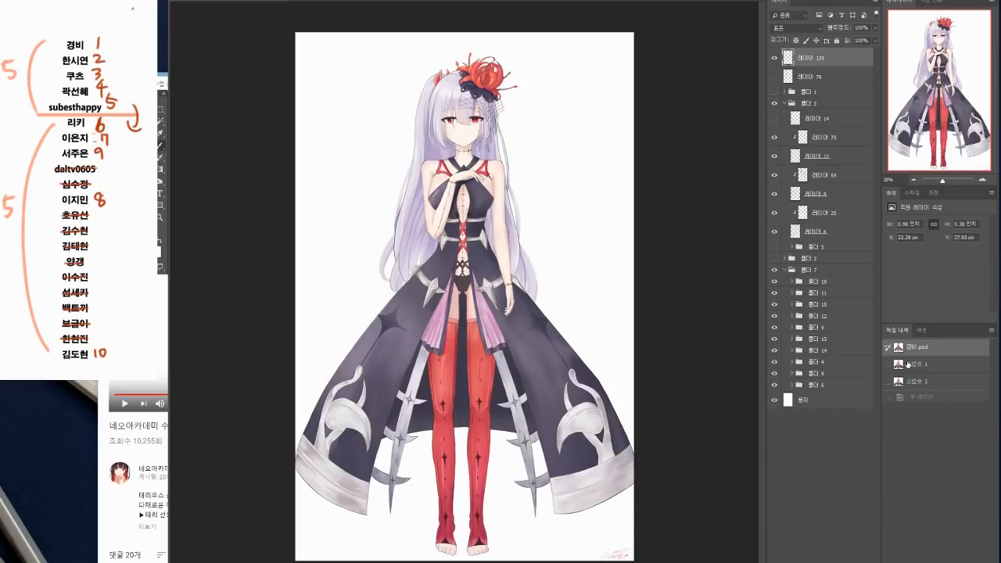
click(924, 381)
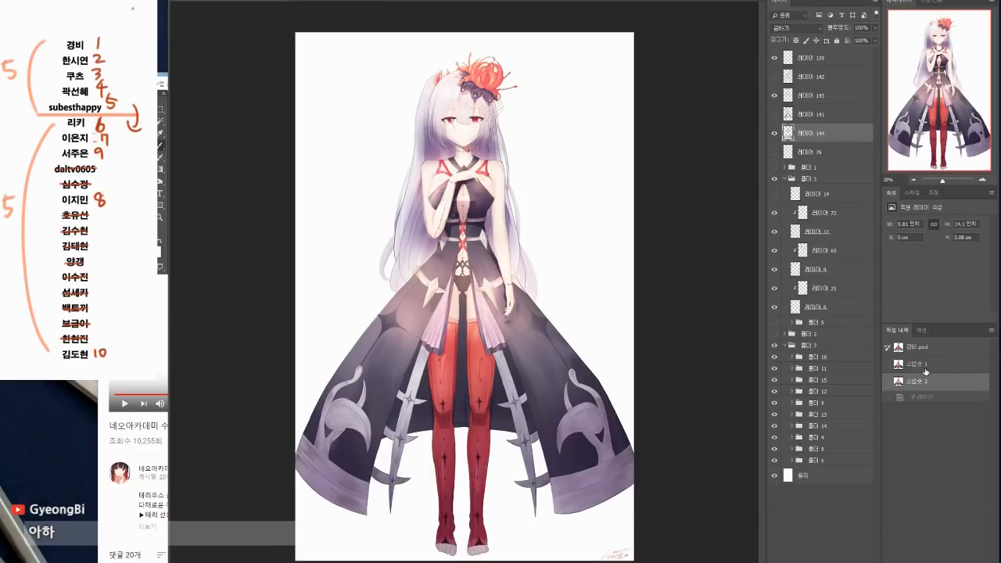
Step: Sweep the foreground colour down to #161616, circle the head and upper body on the Multiply layer, and undo the circle
click(156, 249)
drag(552, 70, 577, 82)
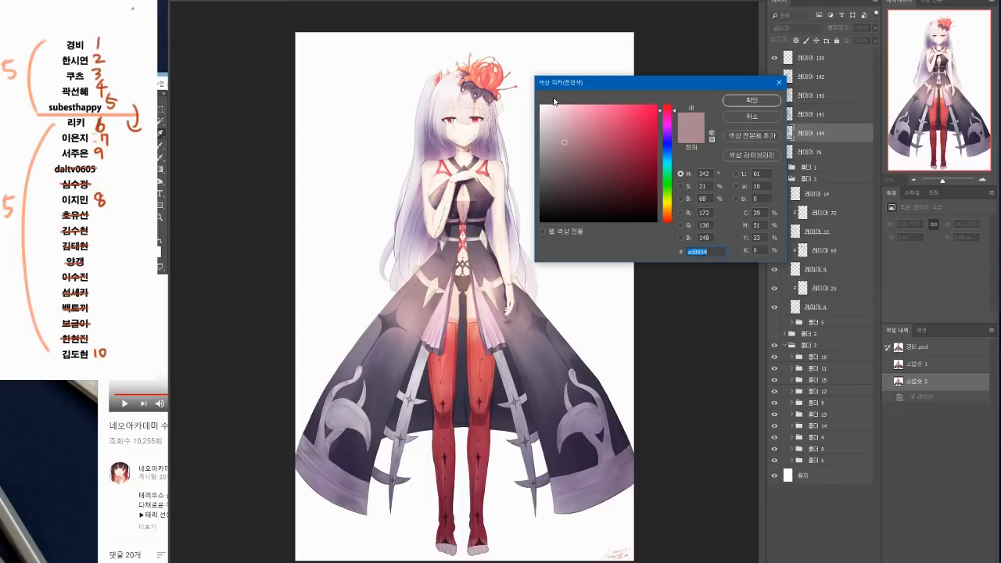
mouse_move(555, 117)
mouse_down()
mouse_move(539, 169)
mouse_move(539, 160)
mouse_move(538, 209)
mouse_move(539, 120)
mouse_move(539, 213)
mouse_move(531, 202)
mouse_up()
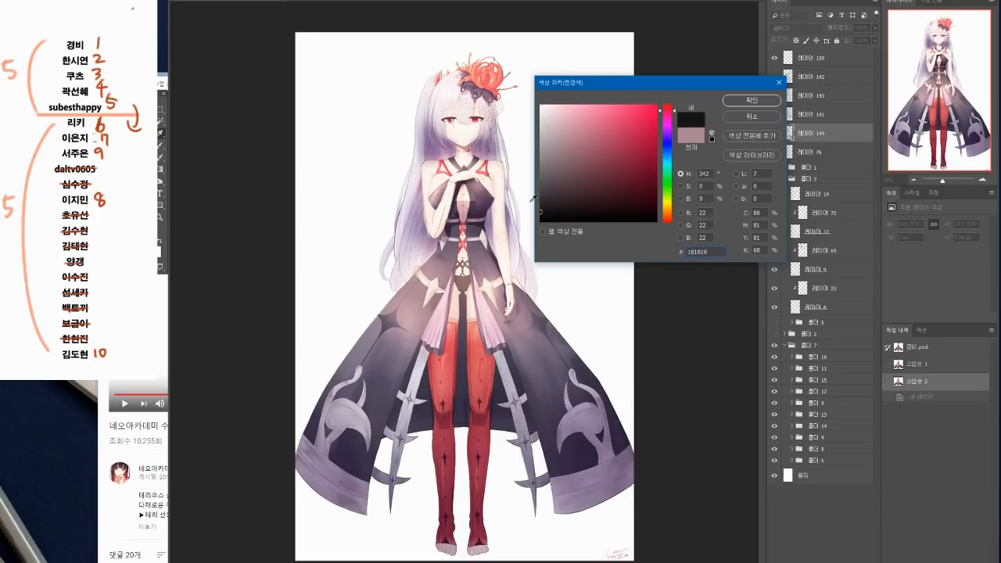
key(Return)
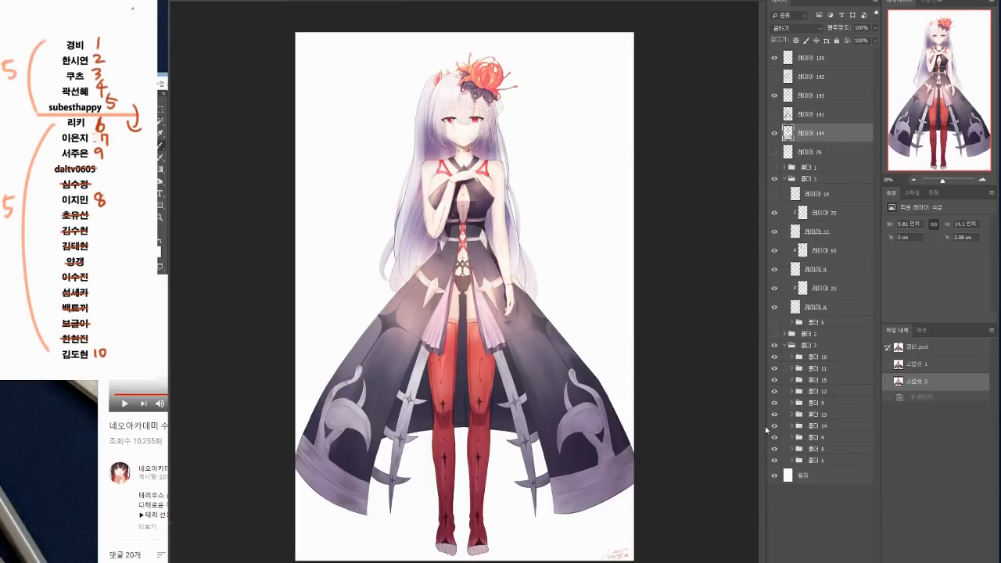
mouse_move(500, 60)
mouse_down()
mouse_move(388, 204)
mouse_move(494, 53)
mouse_move(542, 172)
mouse_up()
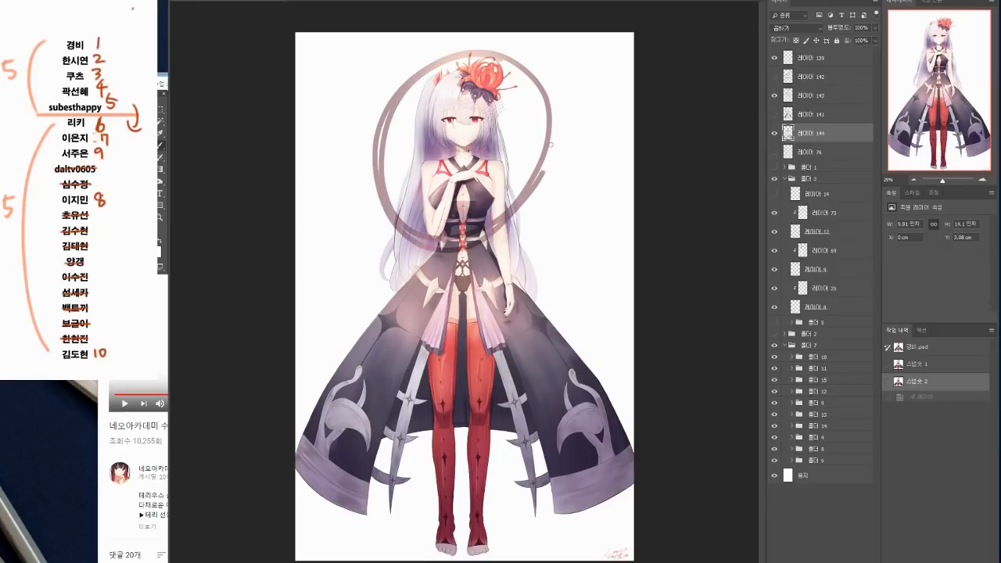
key(ctrl+z)
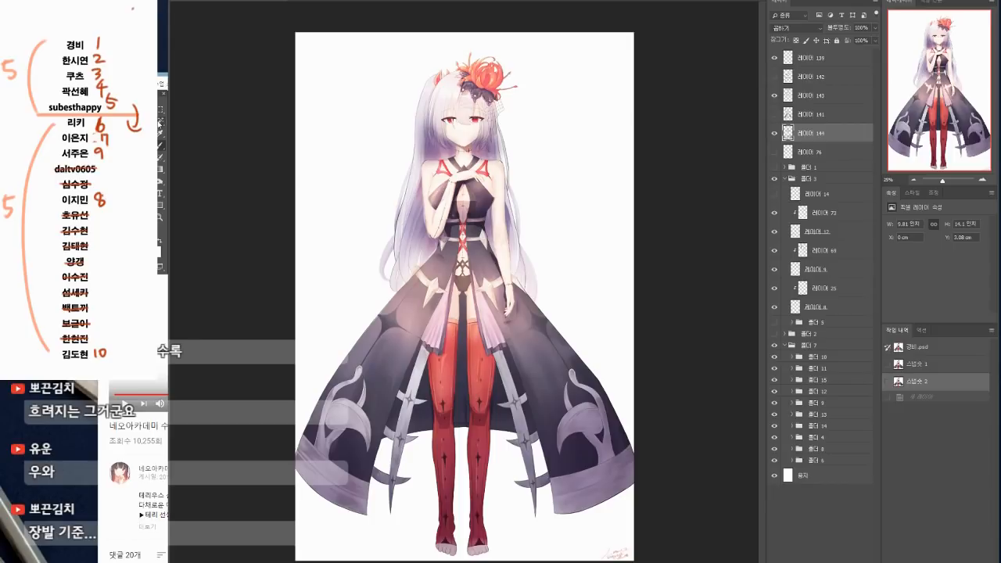
Step: Add a layer above layer 143 and outline in red the dark areas beside the neck and waist, with curved lines leading to the waist
click(818, 97)
key(ctrl+shift+alt+n)
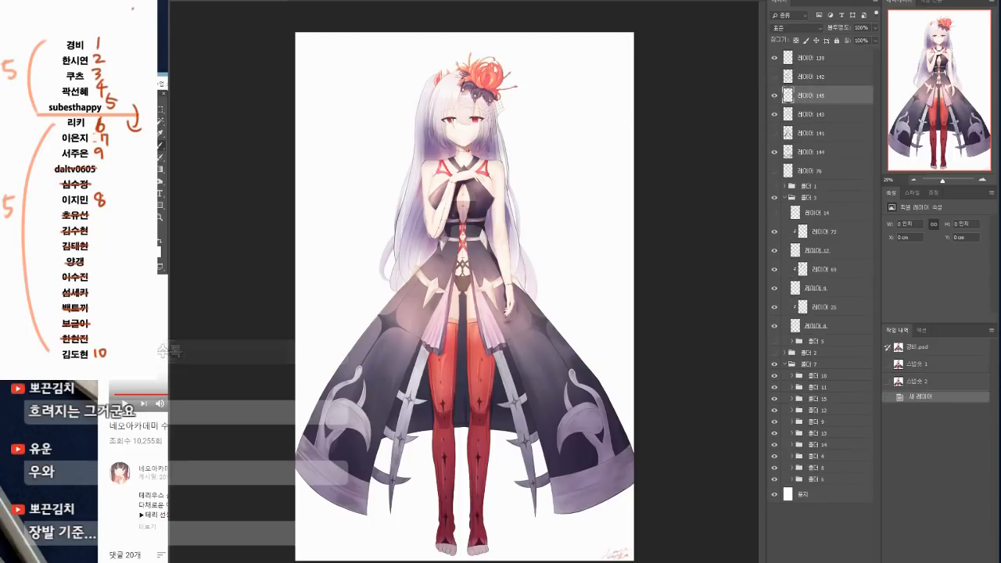
mouse_move(429, 115)
mouse_down()
mouse_move(425, 156)
mouse_move(455, 149)
mouse_move(435, 119)
mouse_move(470, 159)
mouse_move(494, 119)
mouse_up()
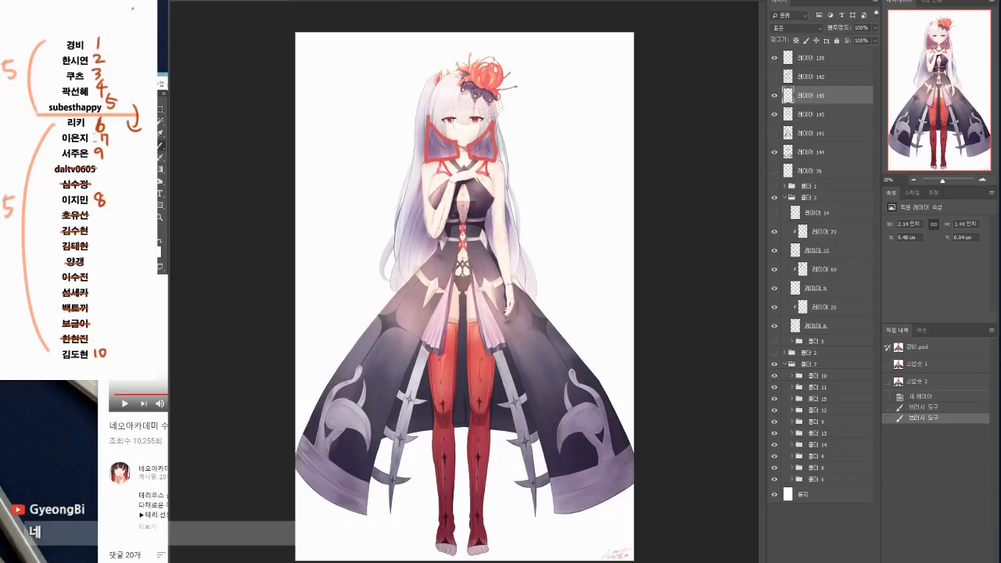
mouse_move(438, 238)
mouse_down()
mouse_move(409, 213)
mouse_move(419, 270)
mouse_move(437, 243)
mouse_move(513, 232)
mouse_move(494, 269)
mouse_up()
mouse_move(338, 179)
mouse_down()
mouse_move(399, 247)
mouse_move(388, 257)
mouse_up()
mouse_move(573, 186)
mouse_down()
mouse_move(506, 249)
mouse_move(521, 248)
mouse_up()
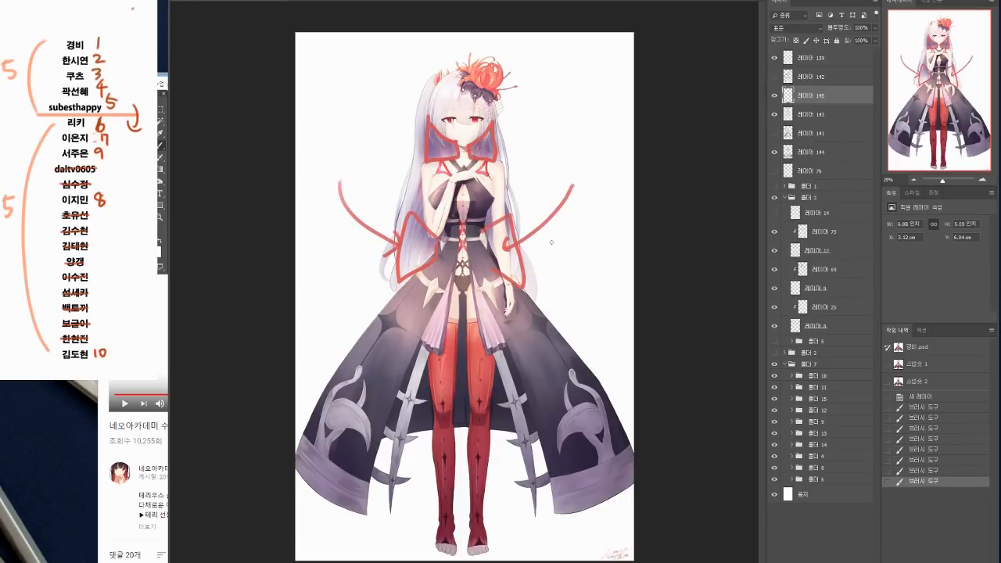
Step: Compare the painting with the red annotation layer hidden and shown
click(774, 95)
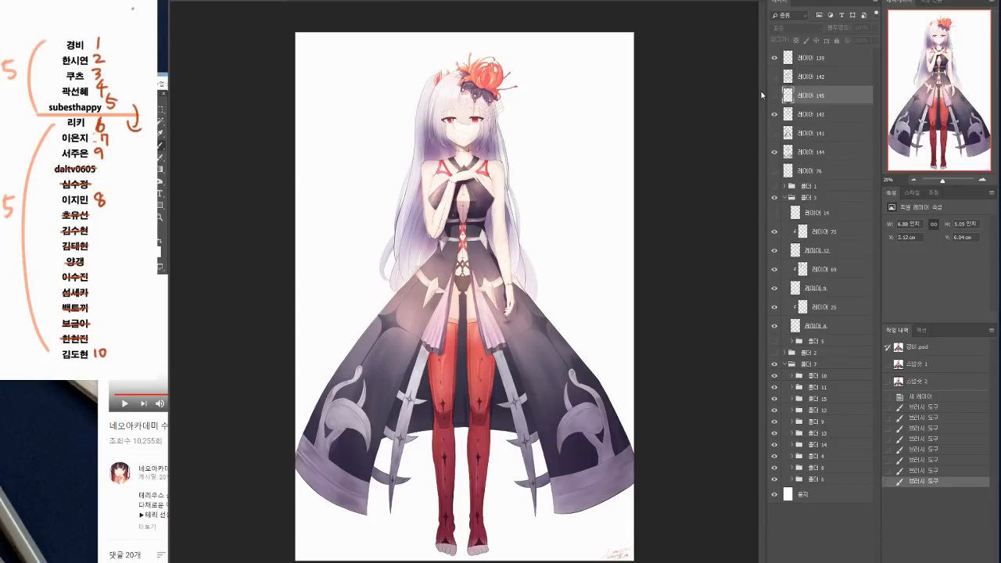
click(774, 94)
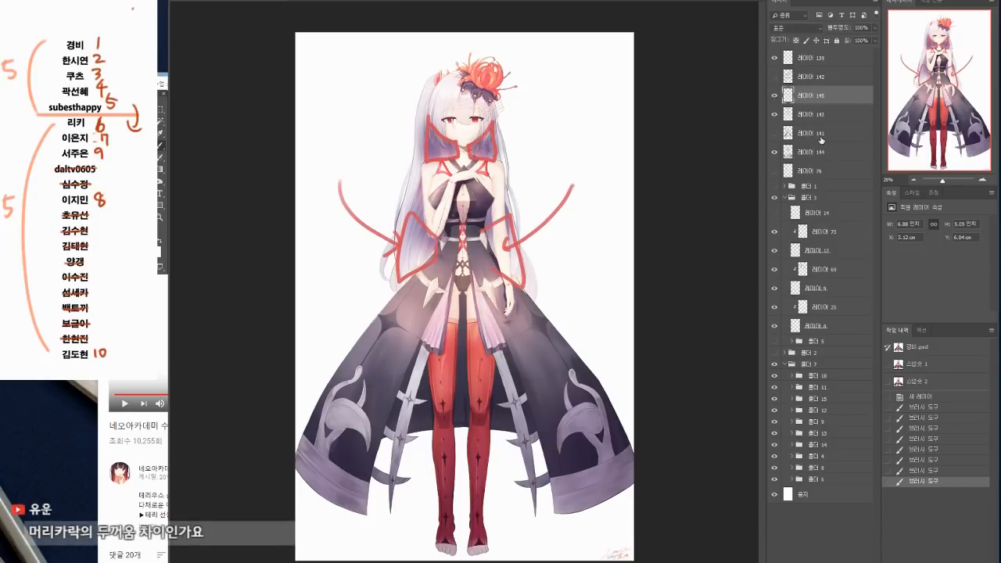
click(774, 96)
click(773, 96)
Step: Draw red arrows at the marked dark areas on both sides of the neck and waist
mouse_move(412, 134)
mouse_down()
mouse_move(440, 144)
mouse_move(433, 150)
mouse_up()
mouse_move(500, 143)
mouse_down()
mouse_move(477, 144)
mouse_move(485, 150)
mouse_up()
mouse_move(376, 241)
mouse_down()
mouse_move(372, 263)
mouse_move(437, 253)
mouse_up()
drag(428, 244, 432, 255)
drag(494, 245, 499, 258)
drag(491, 253, 547, 251)
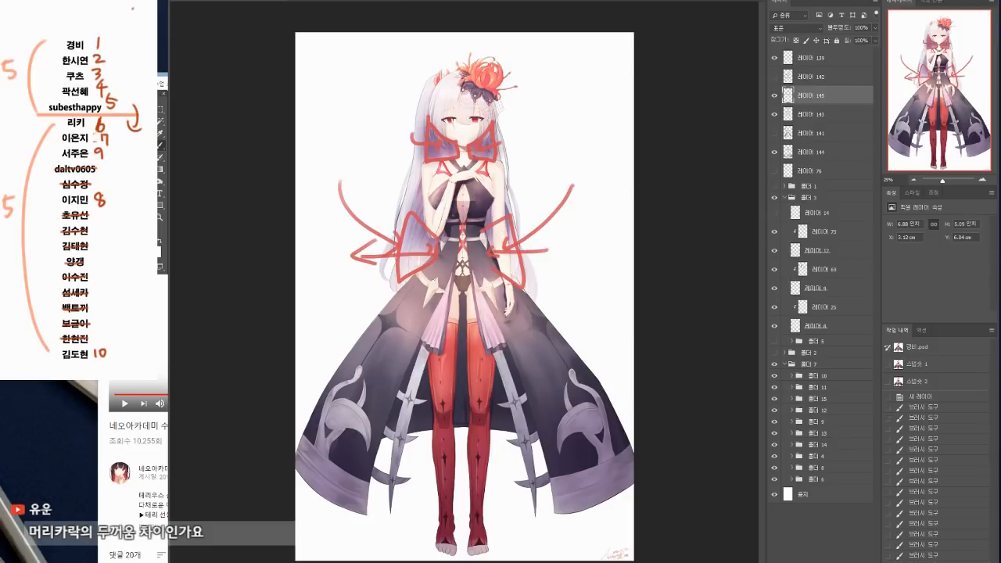
Step: Hide the annotation layer, add a new layer above layer 143 and brush vertical strokes down the thighs and knees of both red stockings
click(774, 96)
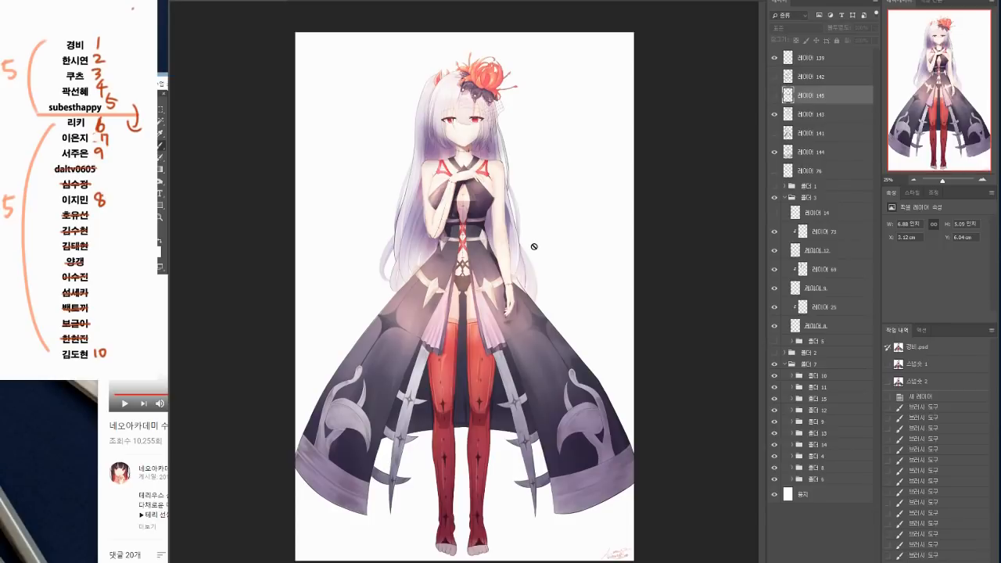
click(809, 116)
key(ctrl+shift+alt+n)
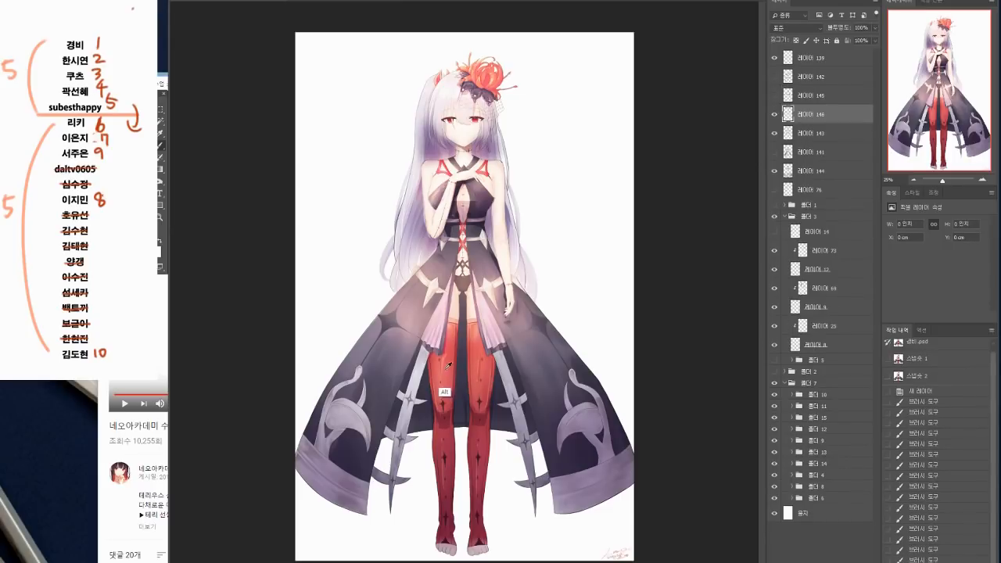
drag(479, 354, 485, 391)
drag(445, 355, 449, 393)
mouse_move(447, 357)
mouse_down()
mouse_move(450, 403)
mouse_move(437, 411)
mouse_up()
drag(438, 376, 443, 407)
drag(483, 373, 484, 402)
drag(484, 374, 486, 404)
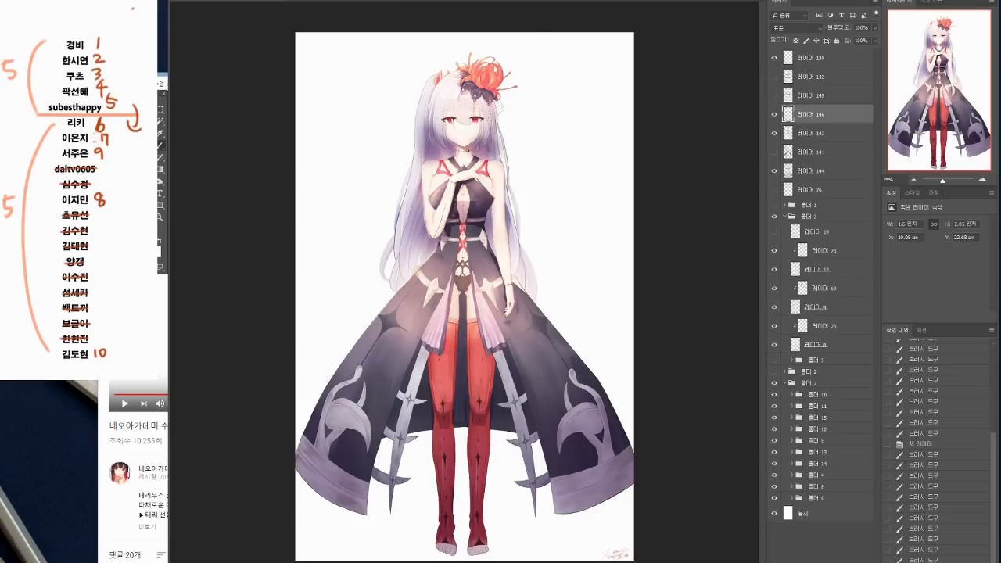
Step: Choose a soft brush preset and a new brush colour, and brush highlights on the stockings' thighs, undoing the last stroke
click(188, 1)
double_click(334, 482)
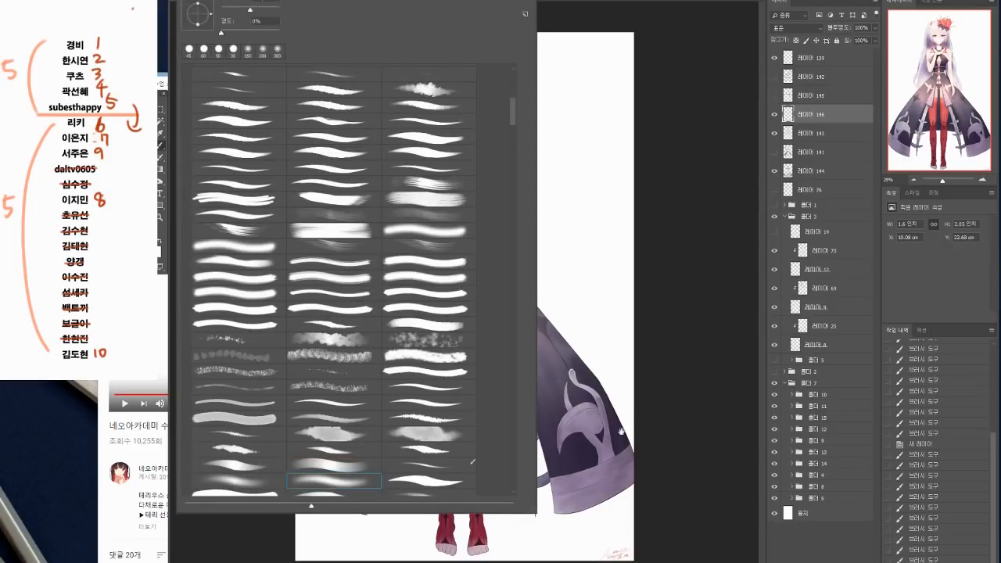
click(156, 248)
click(453, 319)
key(Return)
mouse_move(476, 329)
mouse_down()
mouse_move(478, 353)
mouse_move(447, 351)
mouse_move(446, 390)
mouse_up()
key(ctrl+z)
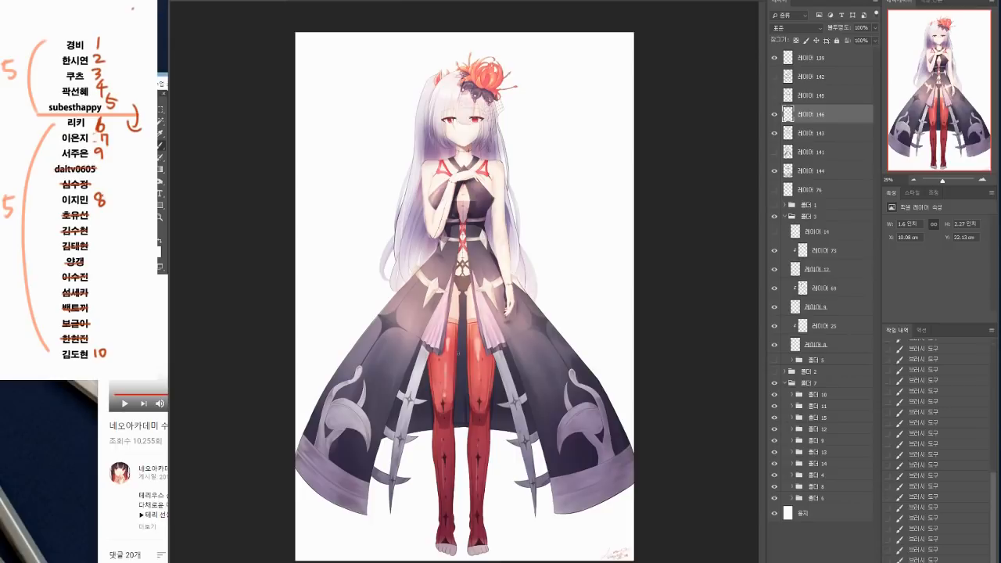
Step: Paint more highlights along the thighs and outer edges of both red stockings
drag(477, 320, 485, 364)
drag(493, 356, 497, 365)
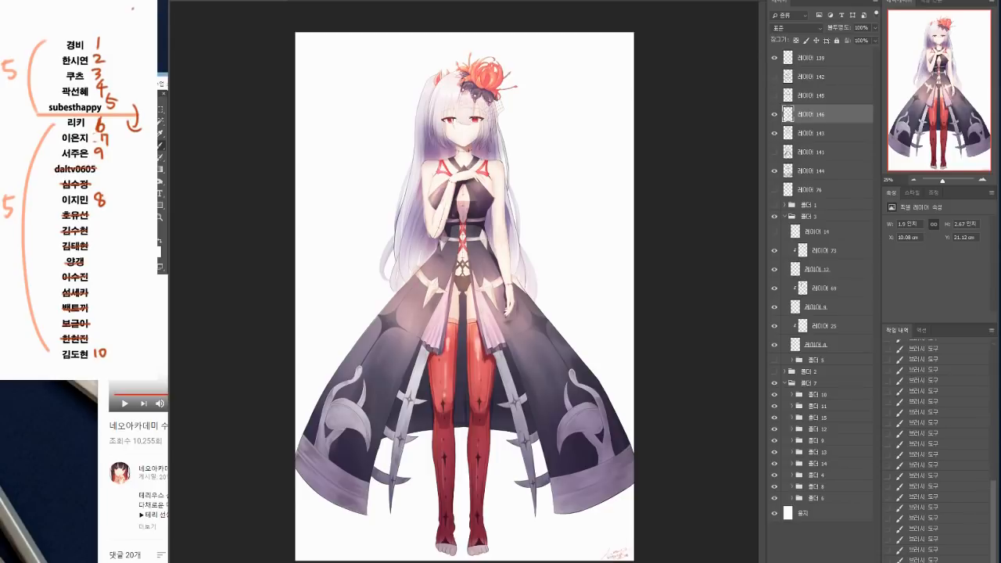
mouse_move(436, 356)
mouse_down()
mouse_move(444, 360)
mouse_move(430, 380)
mouse_up()
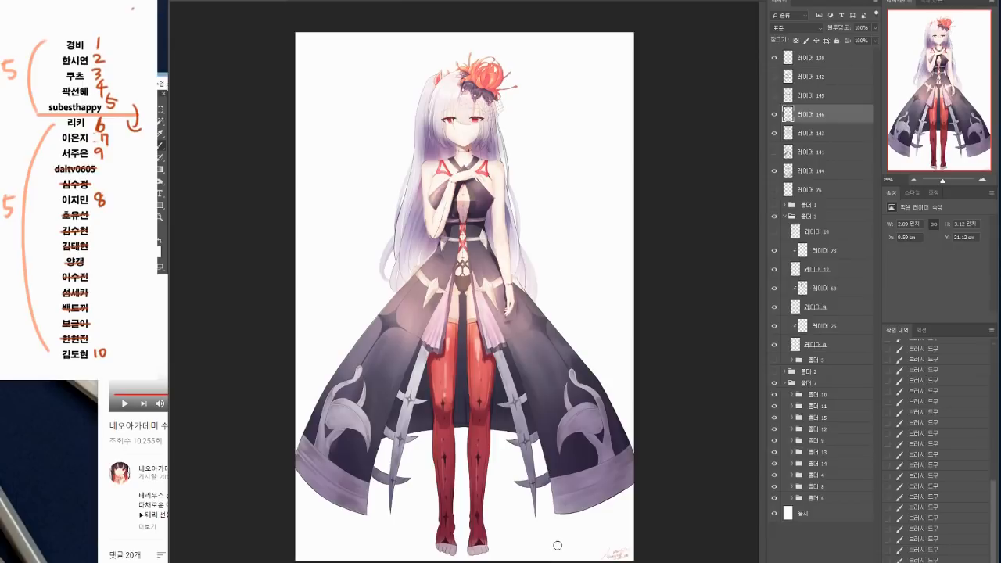
Step: Compare the originally opened illustration with history snapshot 3 twice, ending on snapshot 3
scroll(916, 469, up, 15)
click(923, 351)
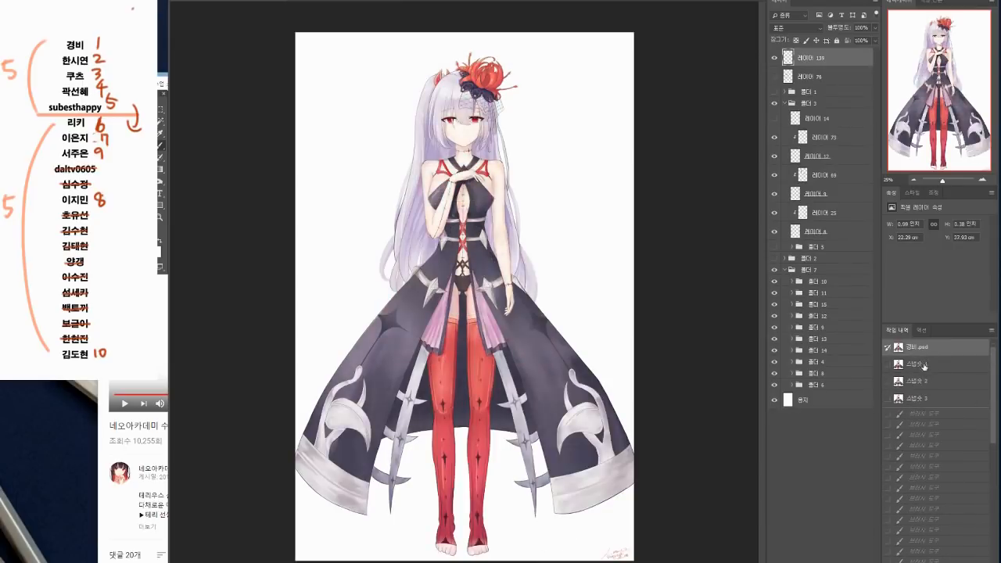
click(922, 399)
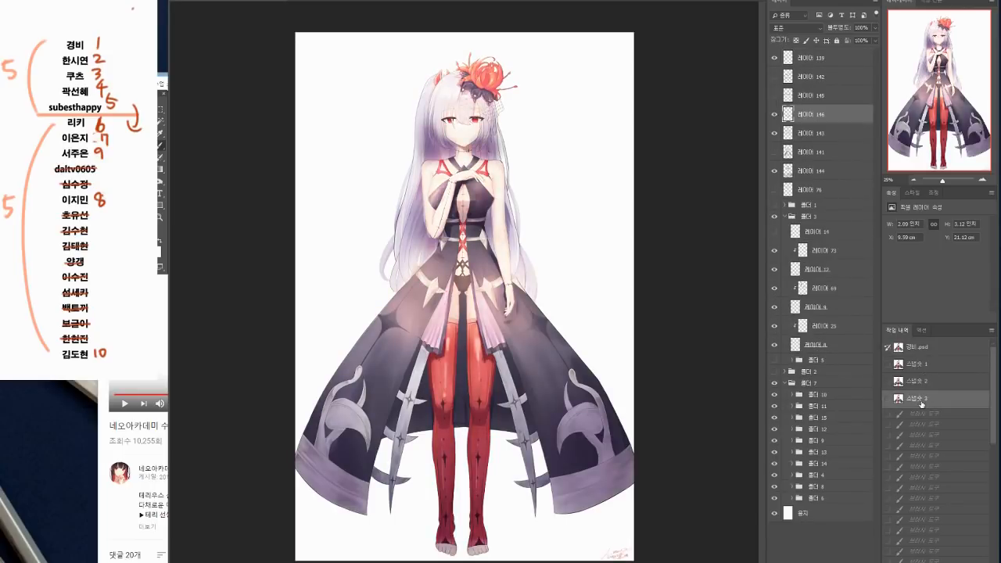
click(920, 347)
click(925, 399)
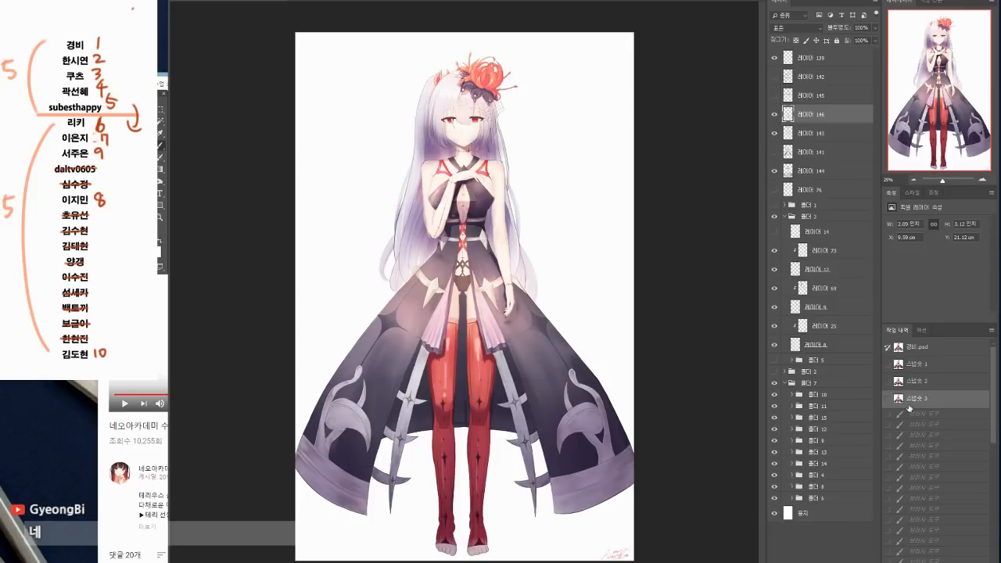
Step: Stamp the visible artwork onto a new layer, place it beside the figure on a canvas extended to the right, and copy it
key(ctrl+alt+shift+e)
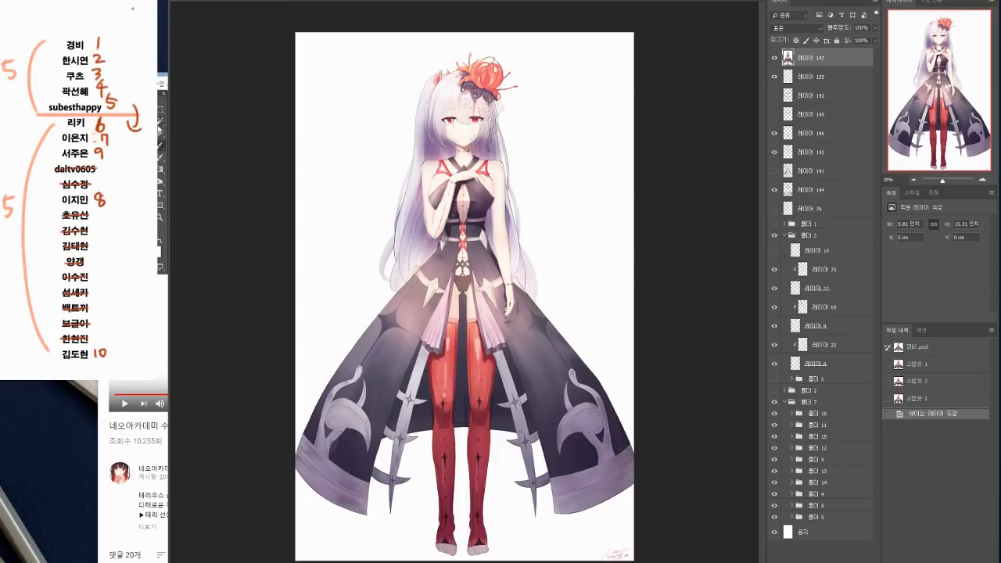
key(ctrl+t)
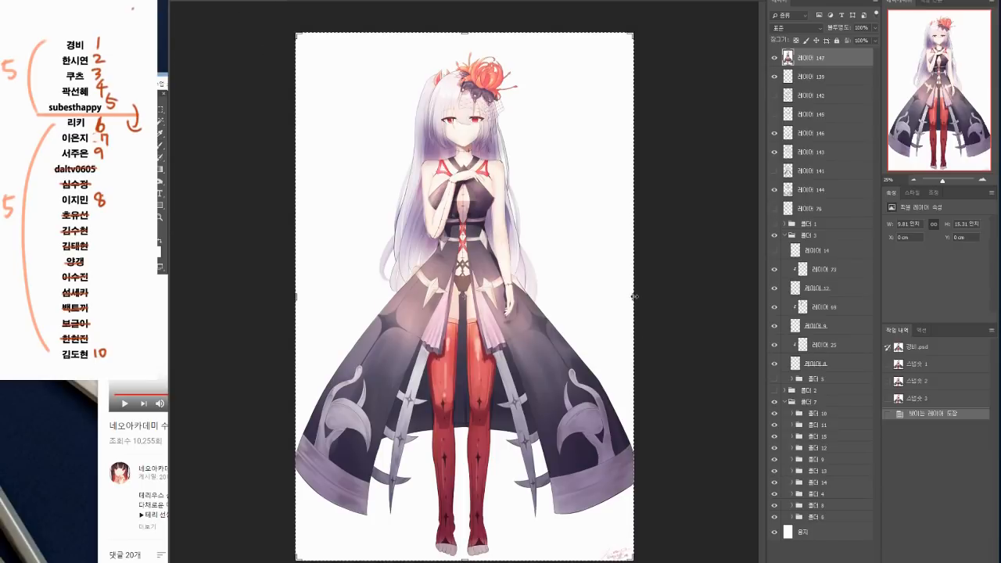
drag(635, 296, 681, 297)
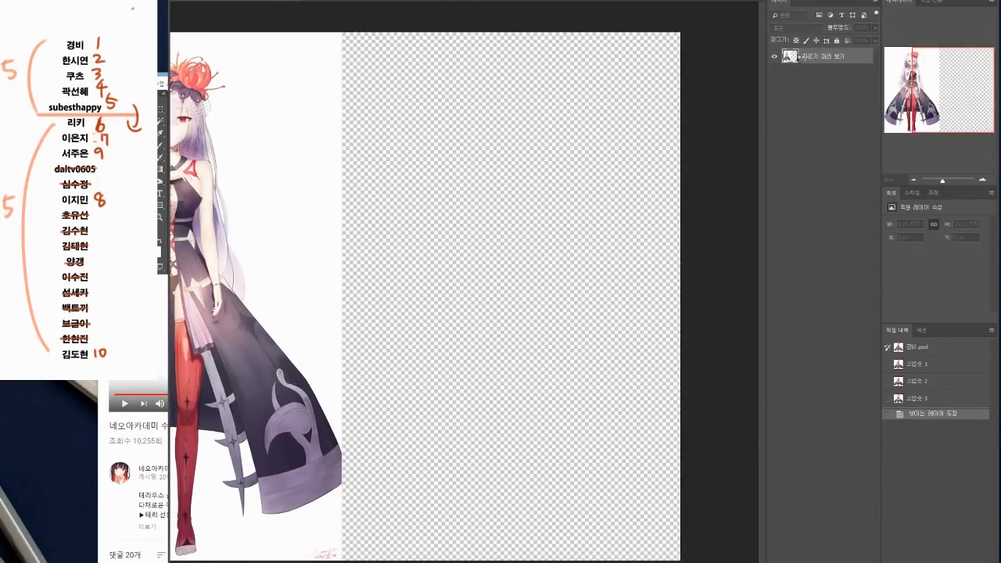
key(Return)
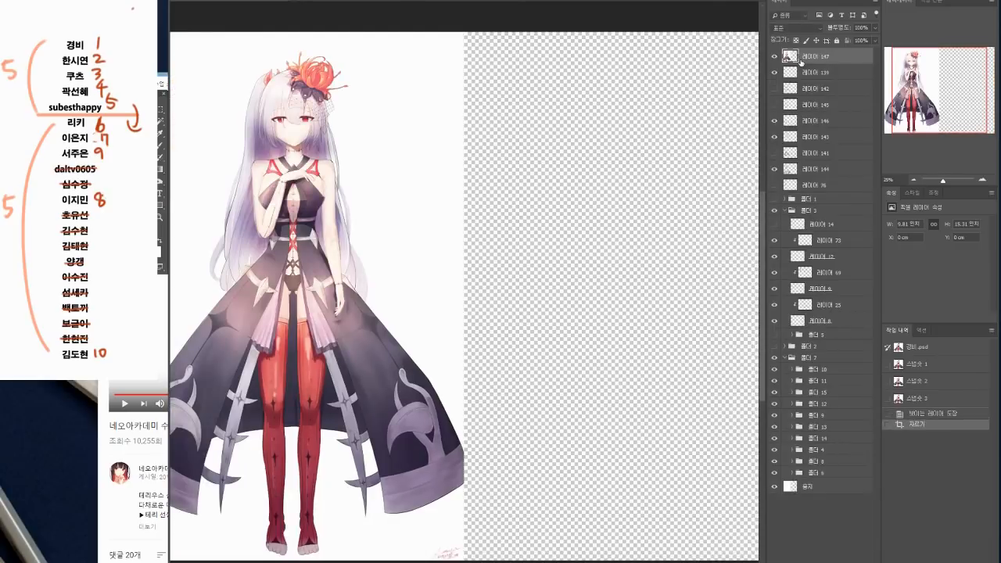
drag(310, 141, 609, 142)
key(ctrl+a)
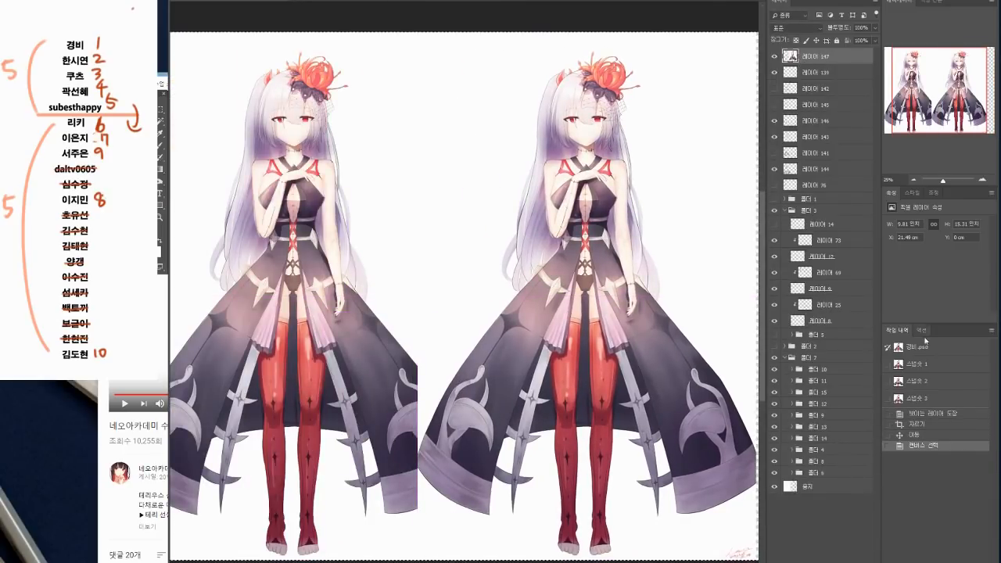
Step: Restore the originally opened illustration, extend its canvas to the right and paste the retouched version beside the original
click(922, 349)
key(c)
drag(634, 295, 592, 298)
key(Return)
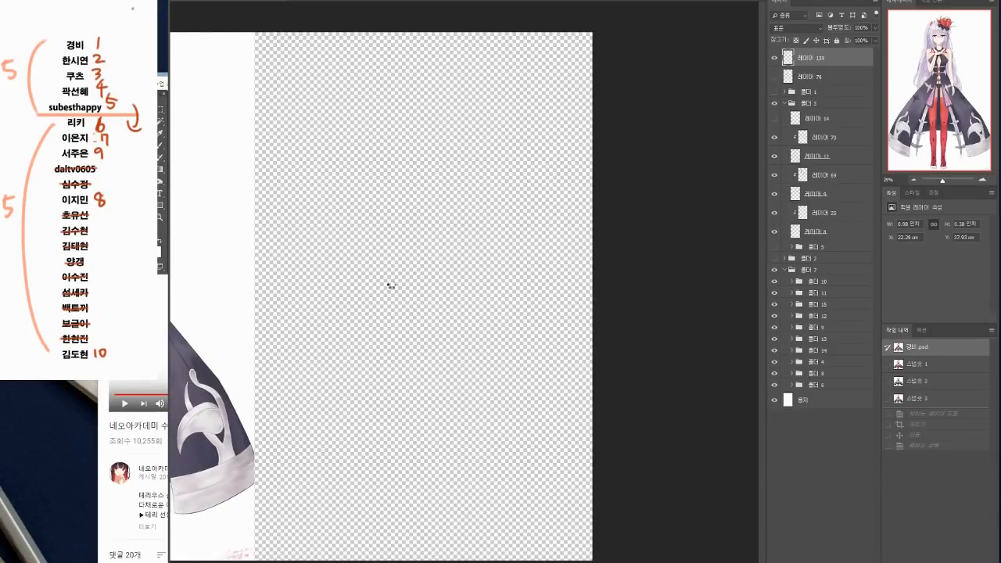
key(ctrl+v)
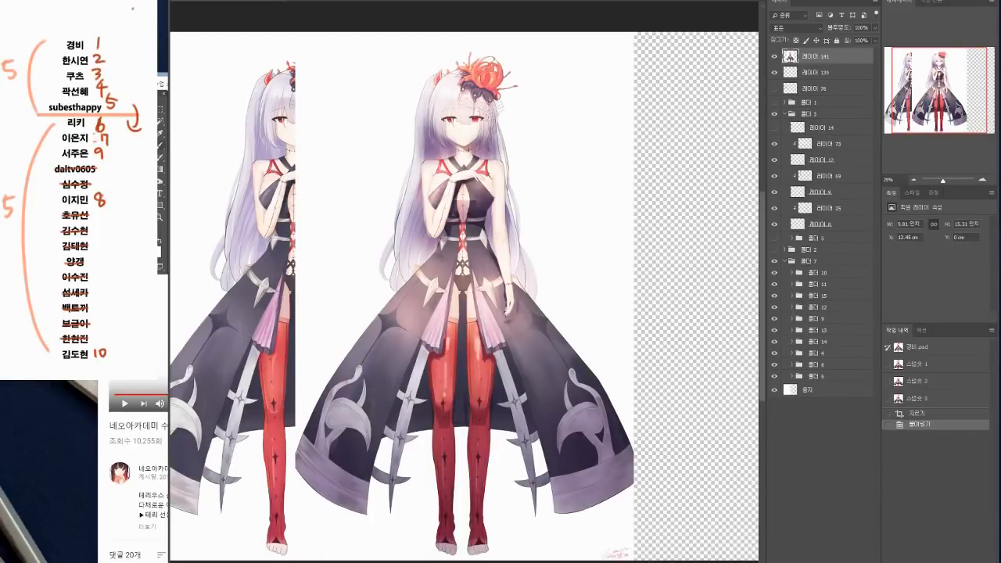
drag(459, 285, 623, 288)
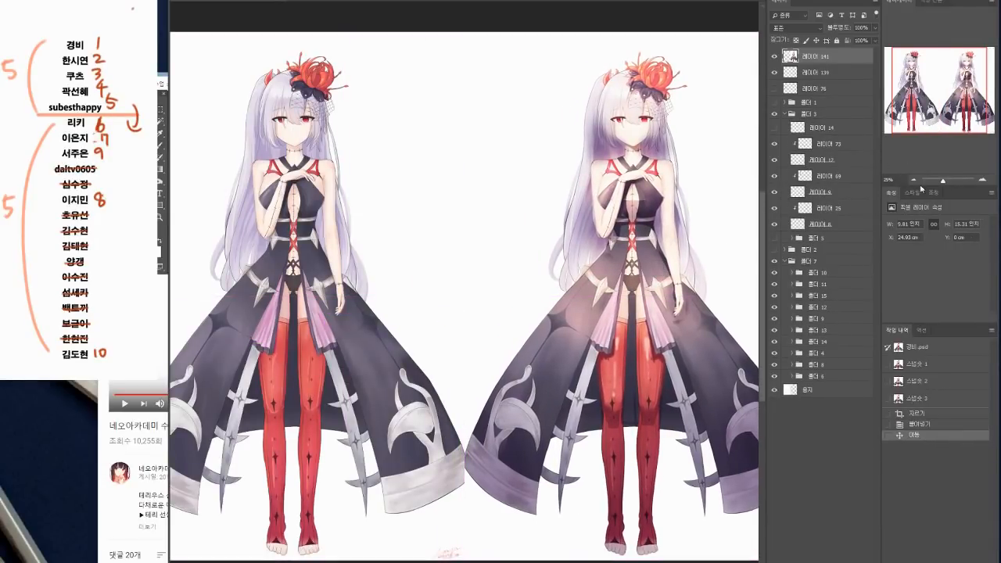
click(912, 179)
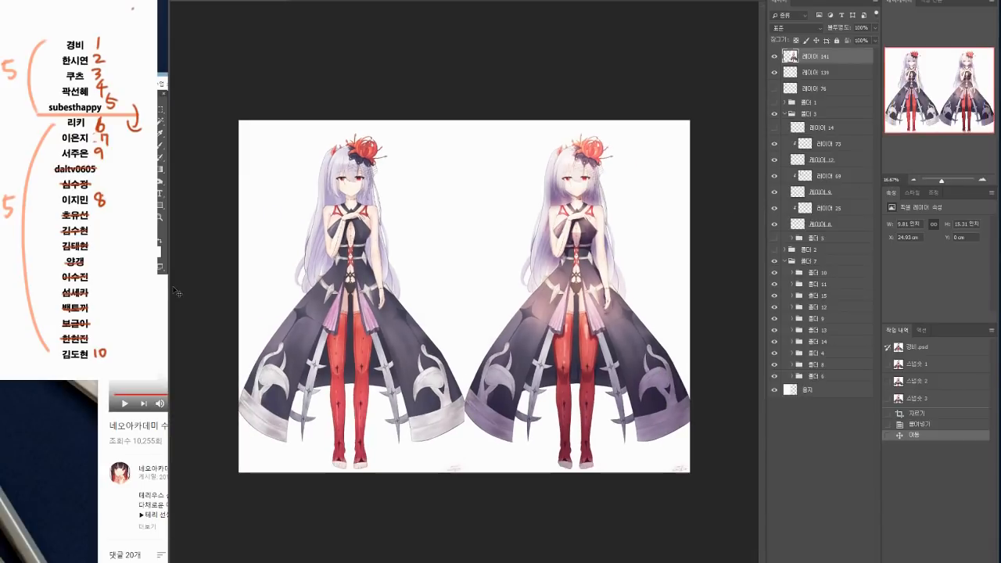
drag(169, 290, 130, 290)
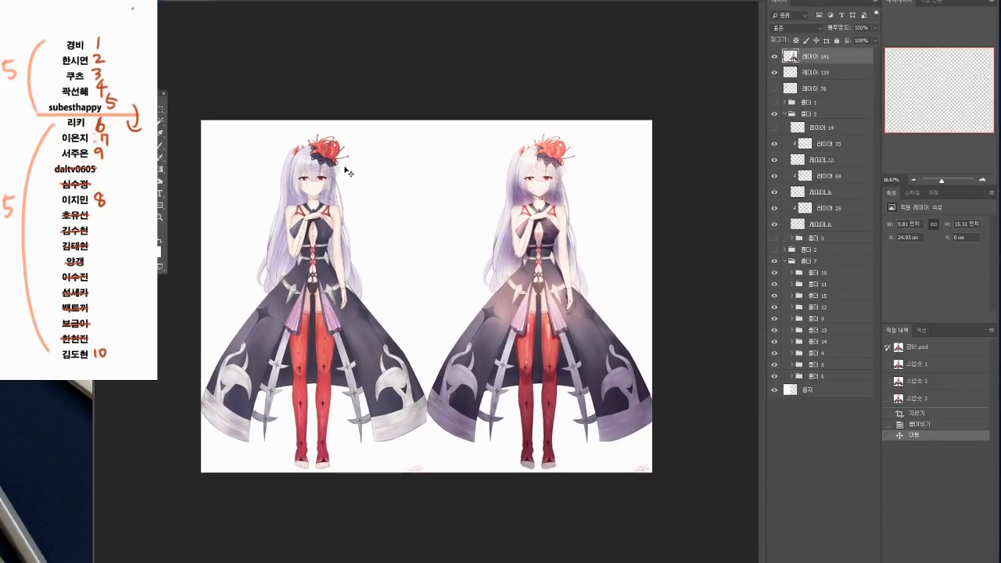
click(984, 181)
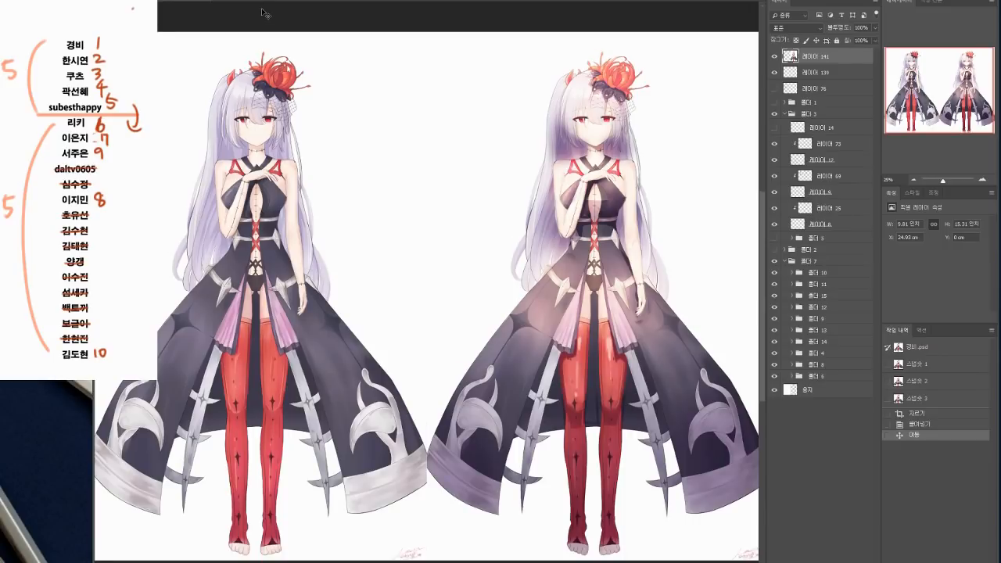
Step: Save the side-by-side comparison as a PNG file under the same name as the PSD document, accepting the PNG options
key(ctrl+shift+s)
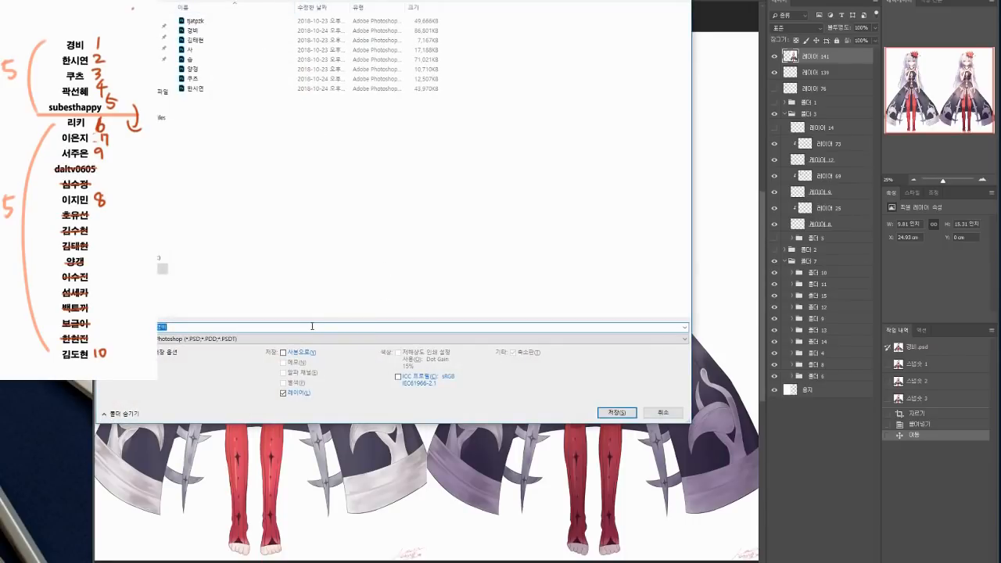
click(311, 338)
click(290, 451)
click(298, 327)
text(경)
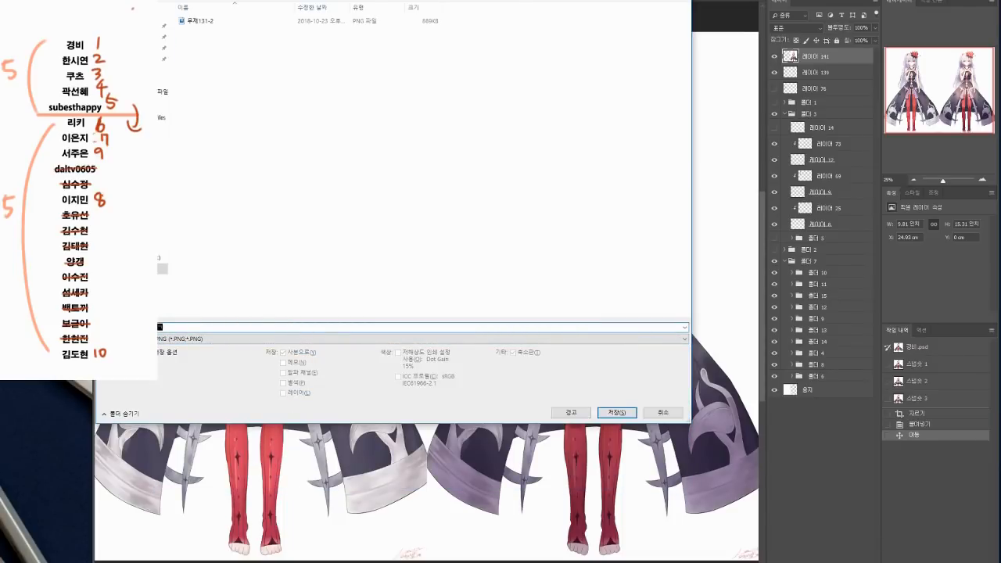
text(비)
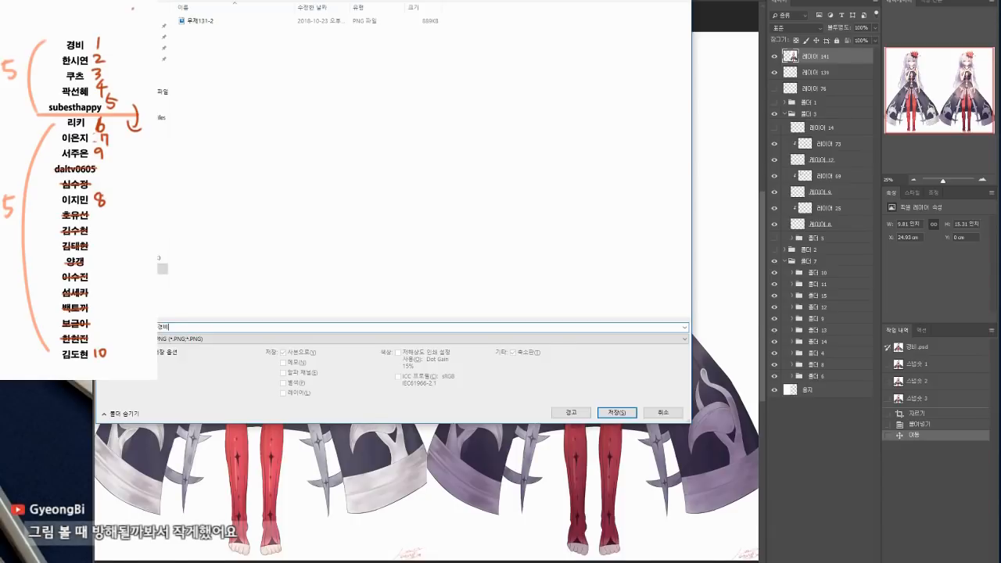
key(Return)
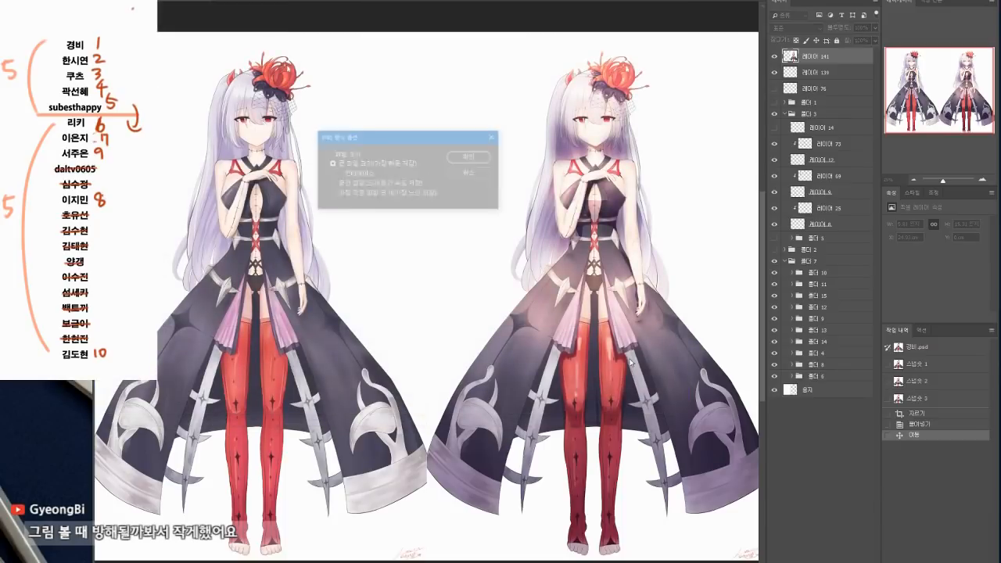
click(475, 160)
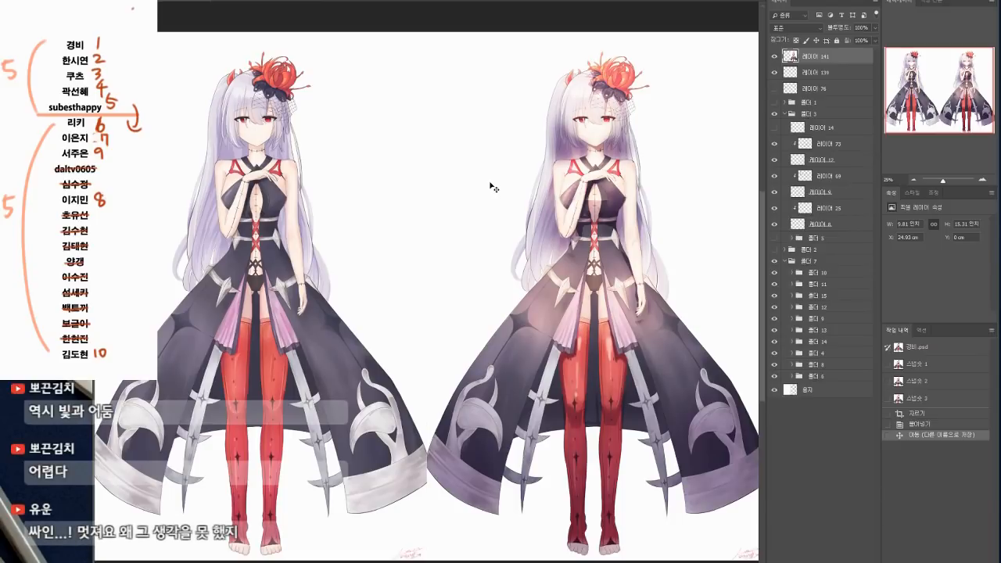
Step: Close the side-by-side comparison document without saving its changes to the PSD
drag(499, 202, 491, 196)
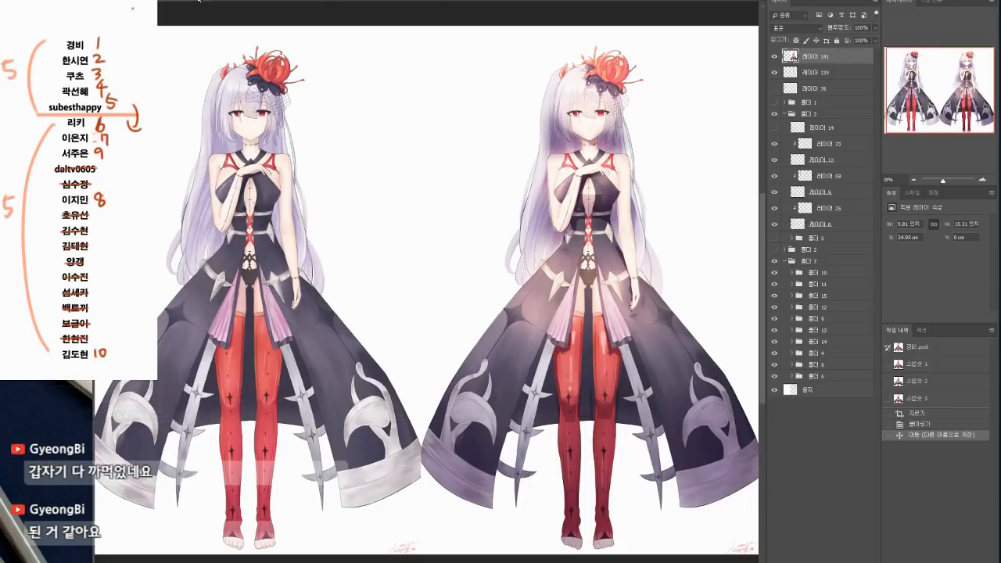
click(208, 1)
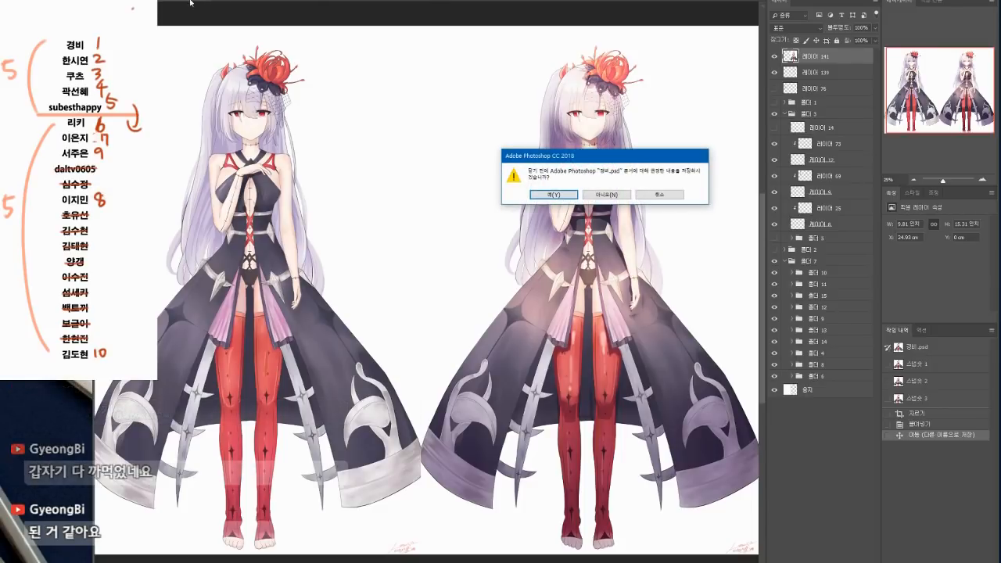
click(599, 195)
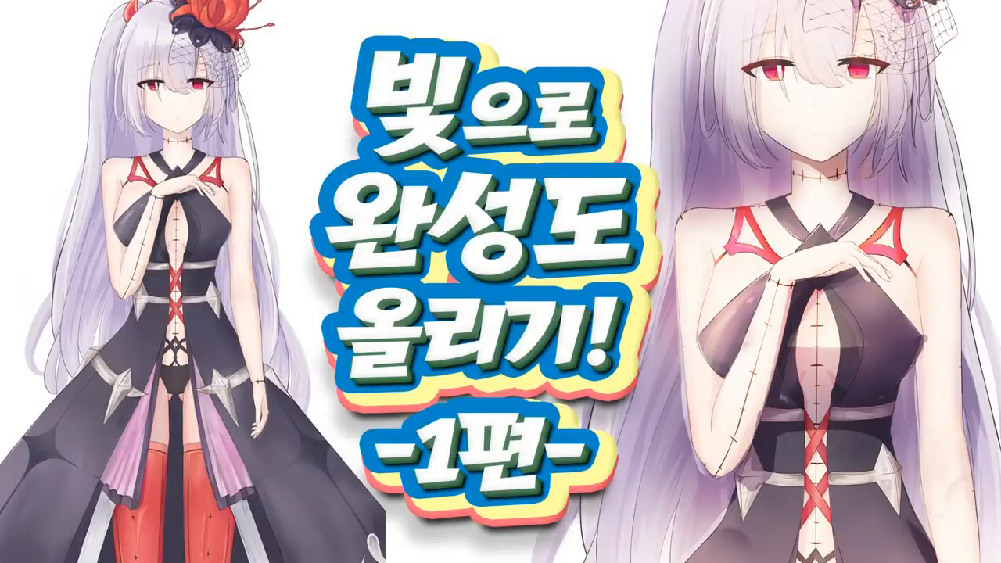